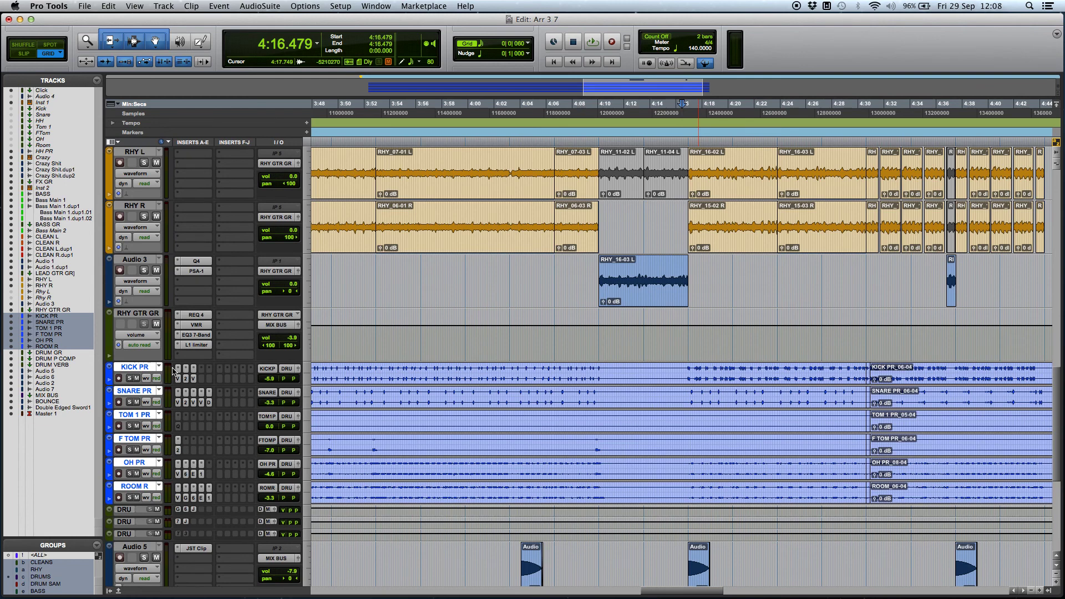
# Step: Play the full mix from about 4:13.6 through the section's end and stop playback
pyautogui.click(654, 378)
pyautogui.click(652, 372)
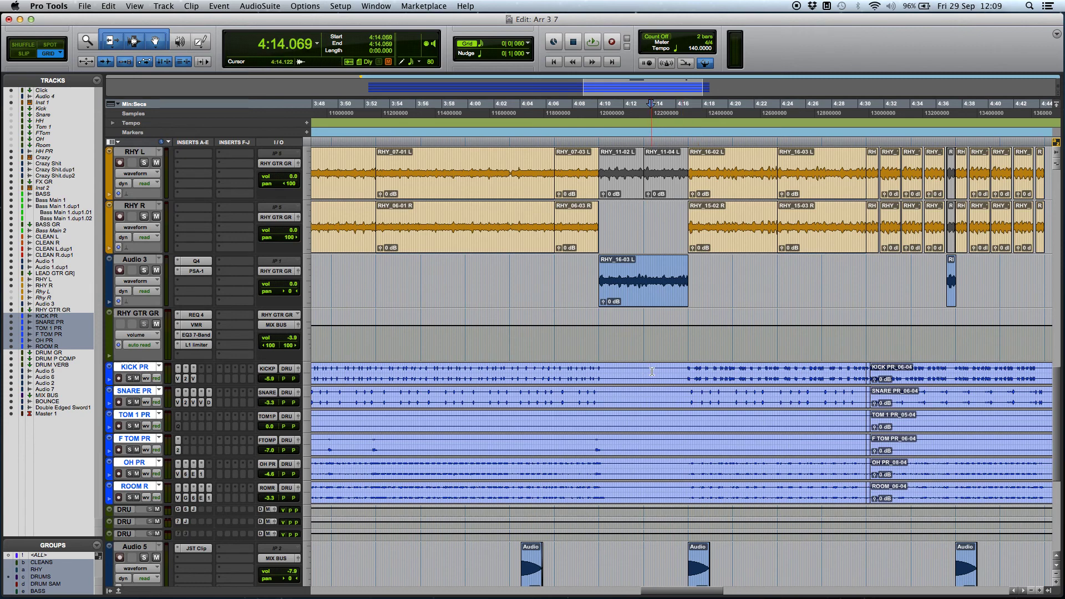
pyautogui.scroll(-5, 652, 372)
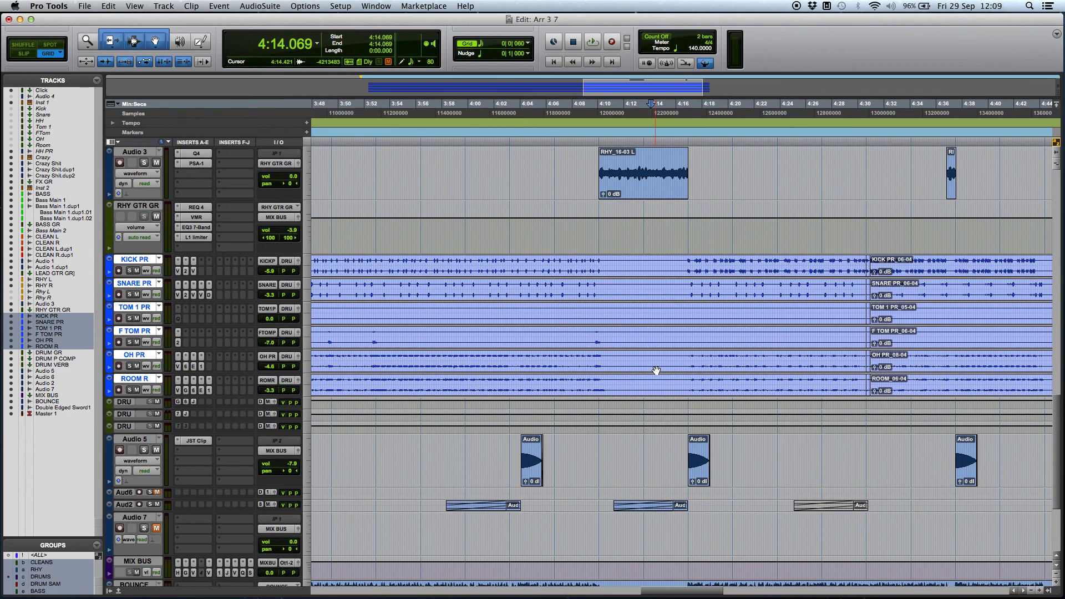
pyautogui.click(645, 265)
pyautogui.click(648, 263)
pyautogui.click(645, 263)
pyautogui.press('space')
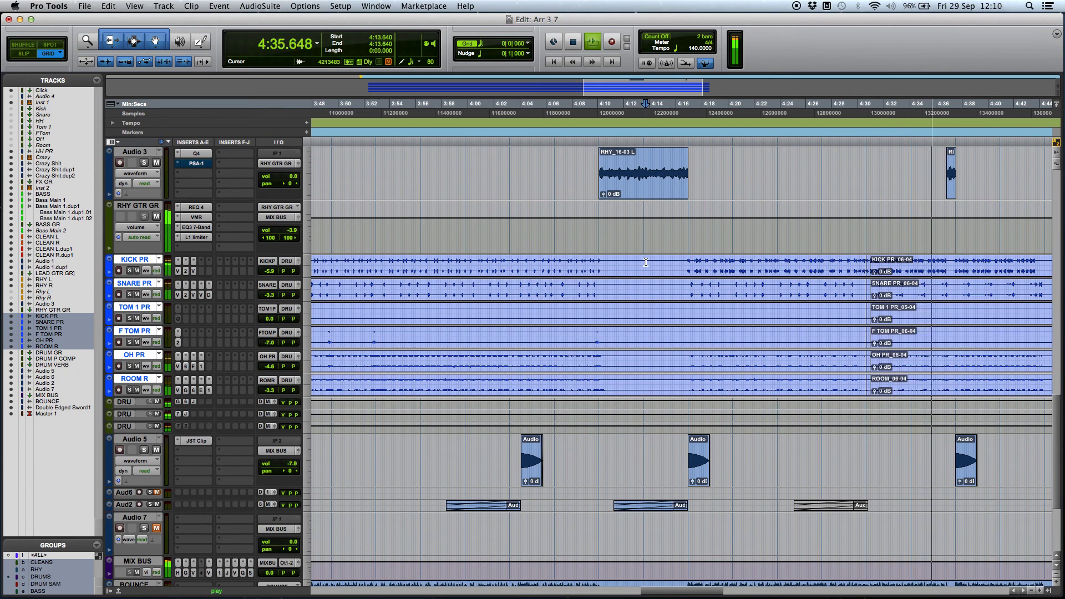
pyautogui.scroll(3, 721, 275)
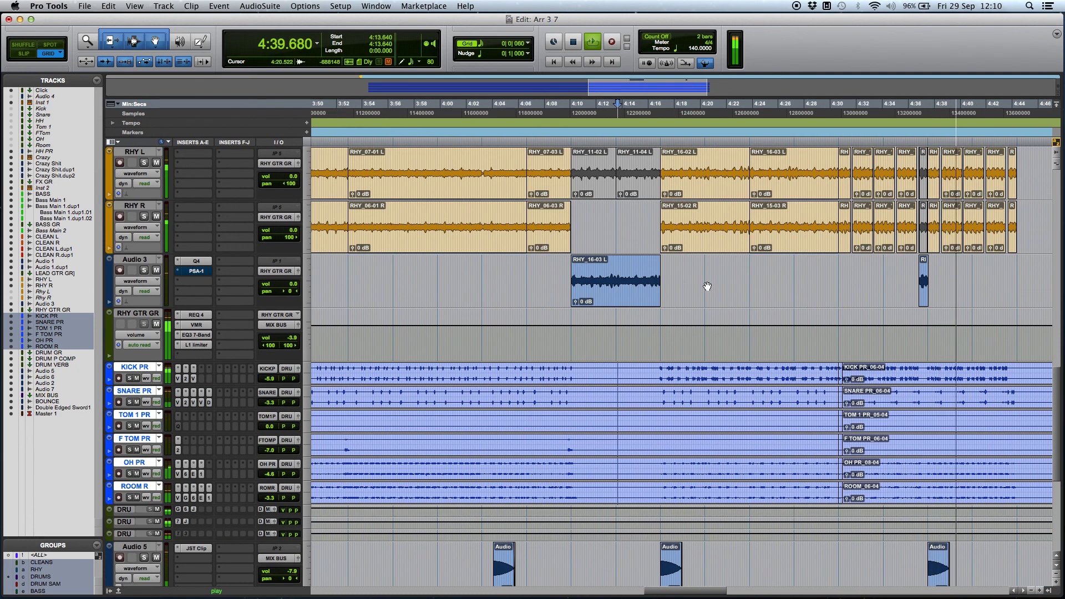
pyautogui.scroll(-2, 708, 286)
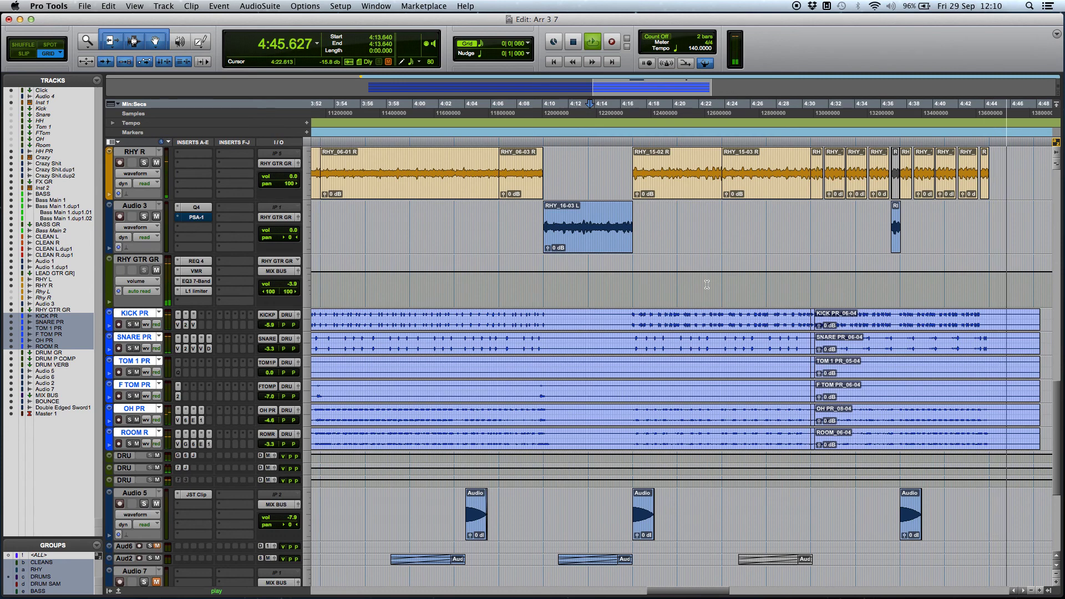
pyautogui.press('space')
# Step: Solo the kick, snare, tom, overhead and room tracks and listen to them from about 4:16.2
pyautogui.hscroll(-2, 697, 325)
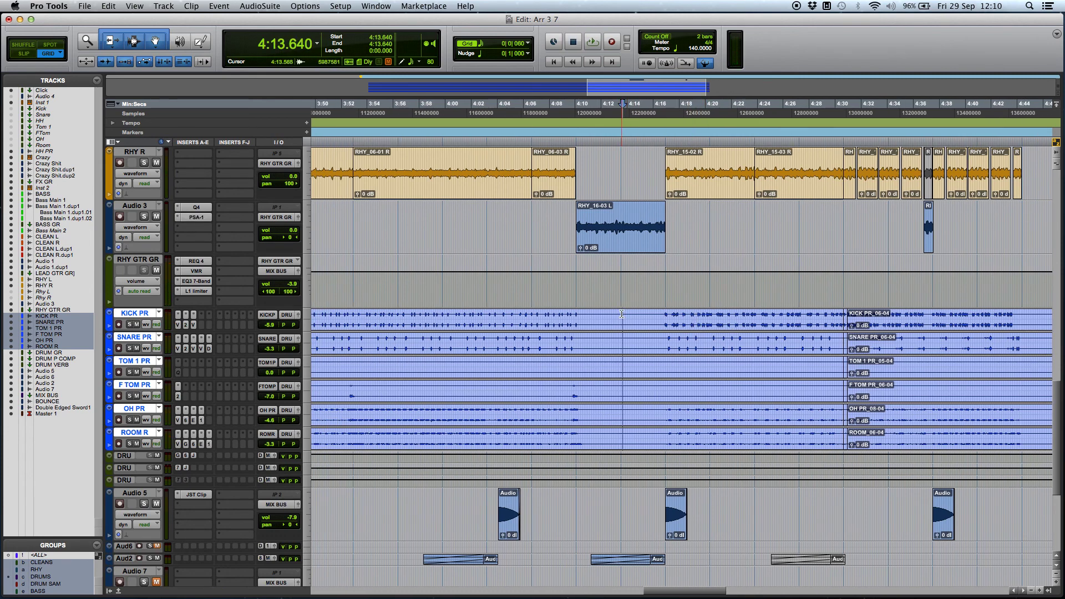
pyautogui.hotkey('shift', 's')
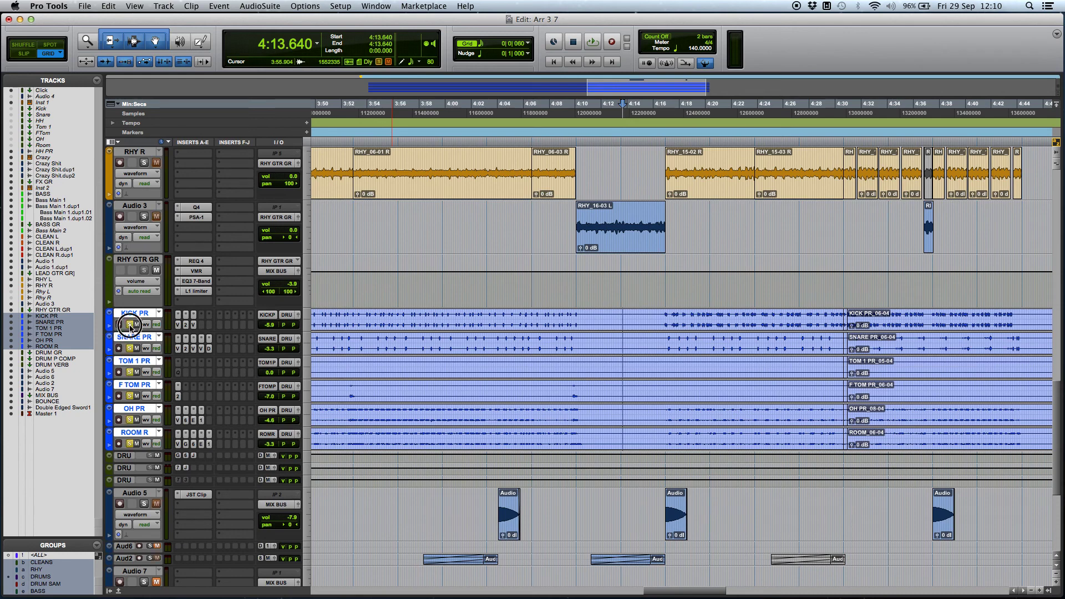
pyautogui.click(660, 313)
pyautogui.click(656, 314)
pyautogui.press('space')
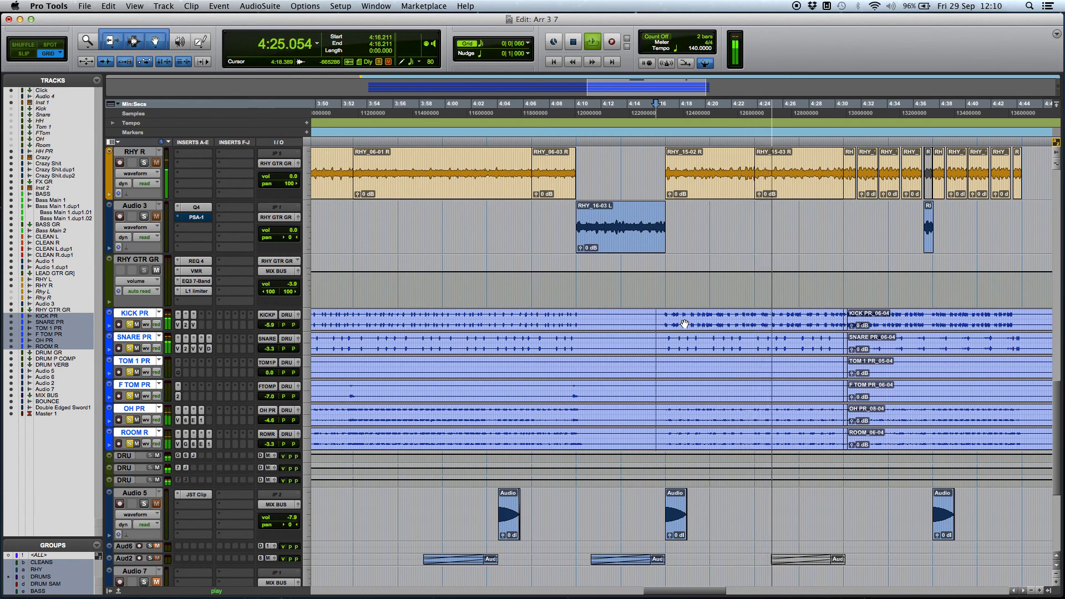
pyautogui.press('space')
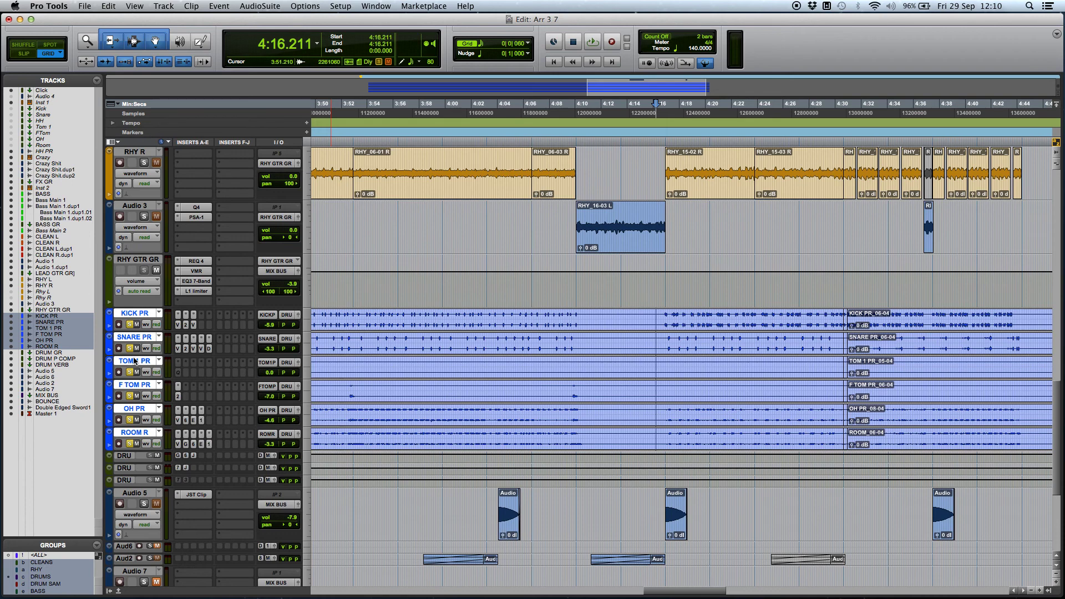
# Step: Solo only the KICK PR track with its inserts bypassed and listen to it from about 4:16
pyautogui.click(129, 325)
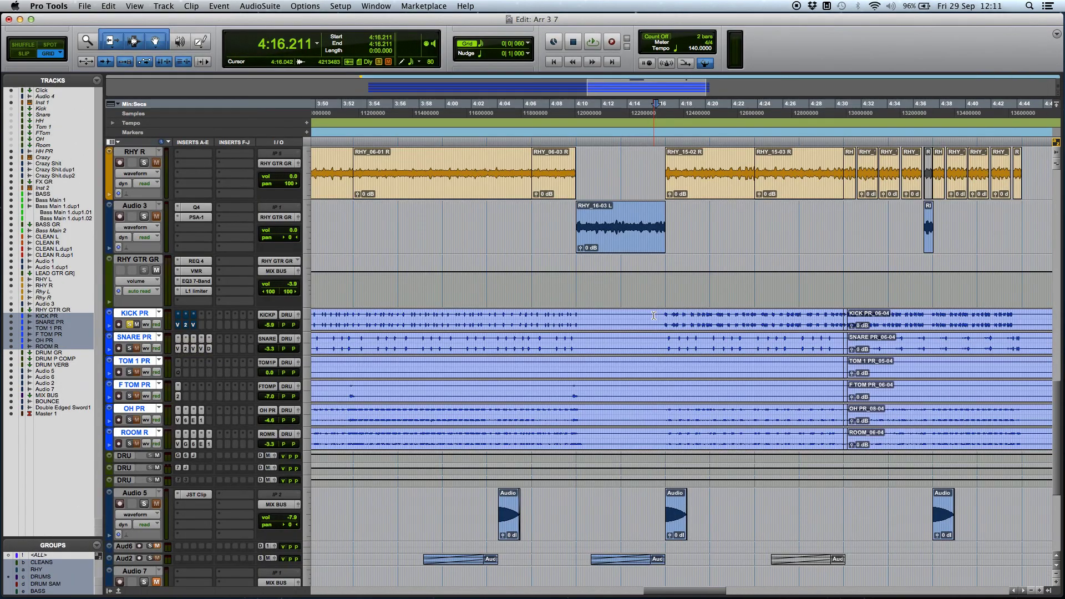
pyautogui.click(653, 316)
pyautogui.press('space')
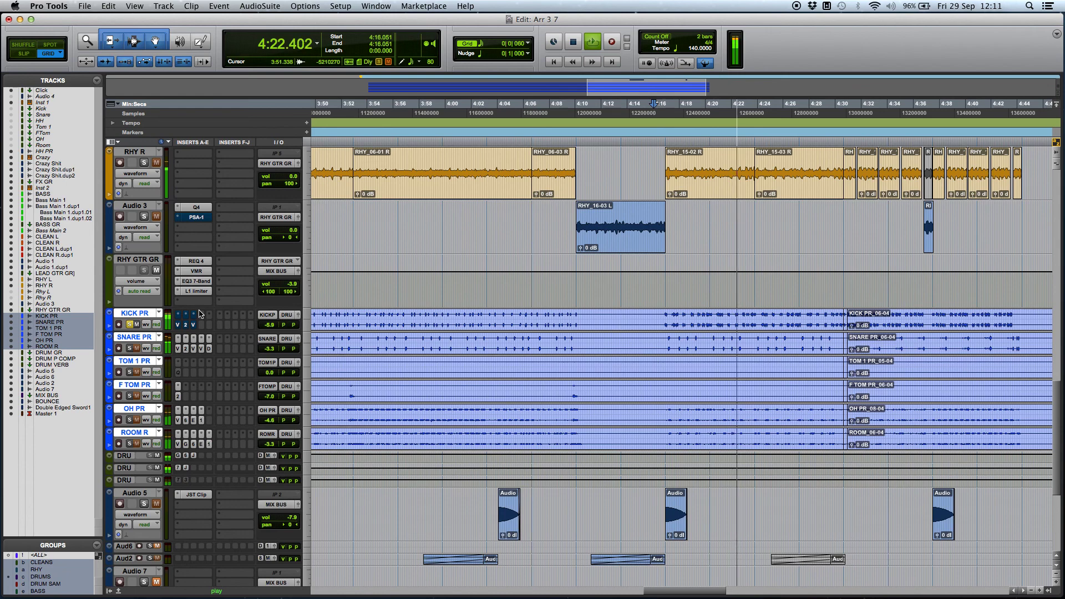
pyautogui.press('space')
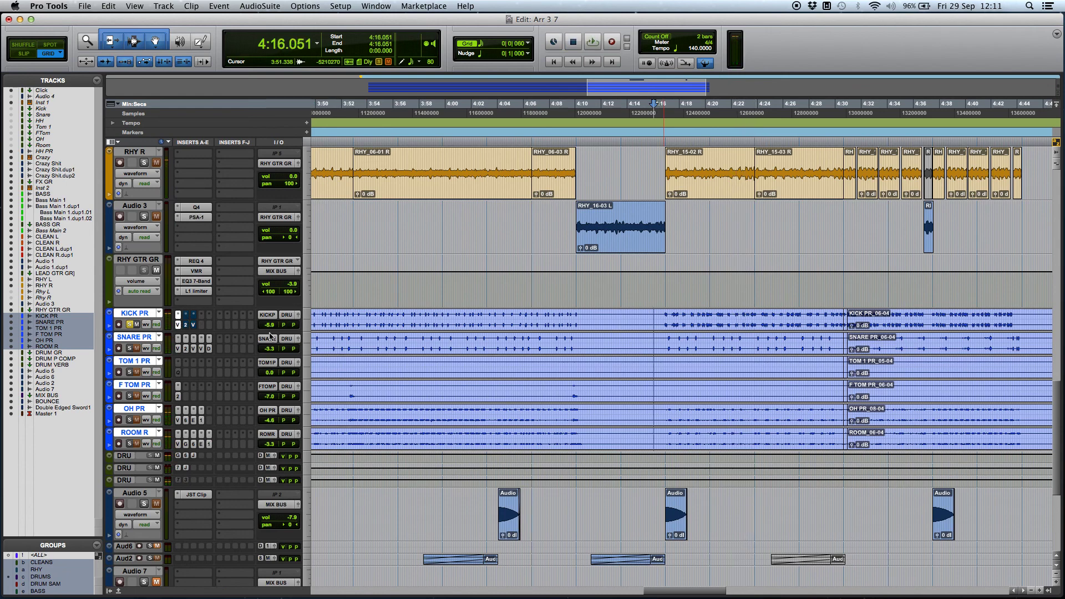
# Step: Open the Virtual Mix Rack on KICK PR and switch off its Virtual Channel, FG-73, FG-S and FG-116 modules
pyautogui.click(178, 325)
pyautogui.moveTo(669, 139); pyautogui.dragTo(615, 128)
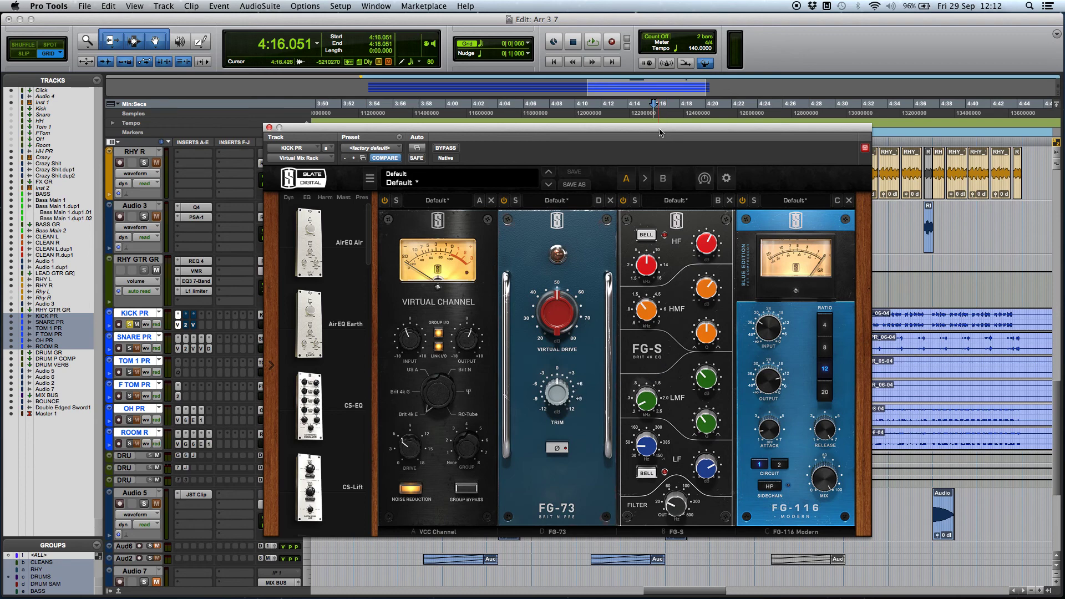
pyautogui.click(385, 201)
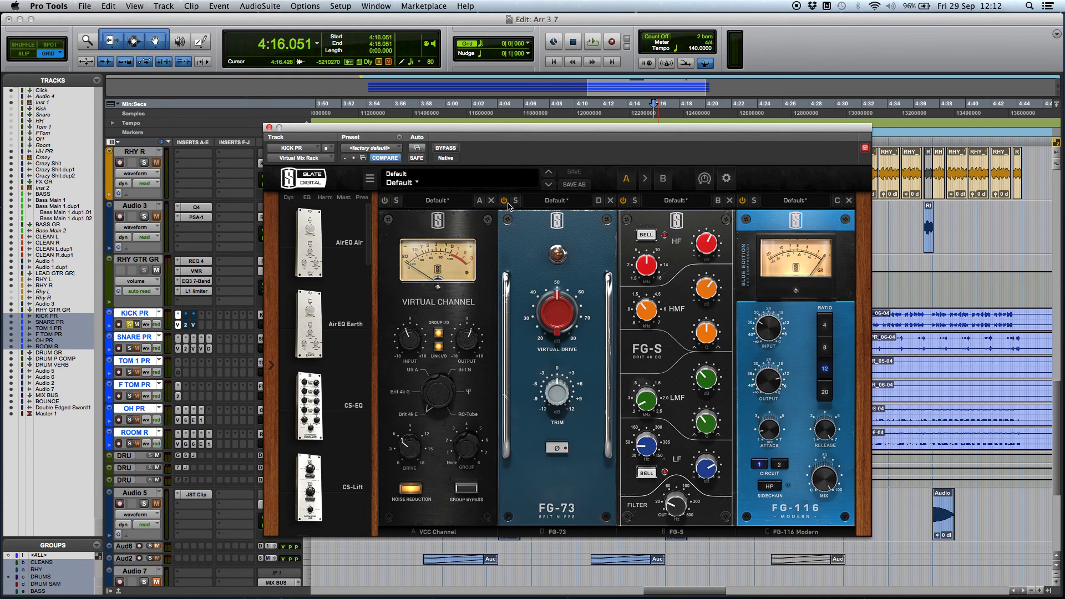
pyautogui.click(742, 201)
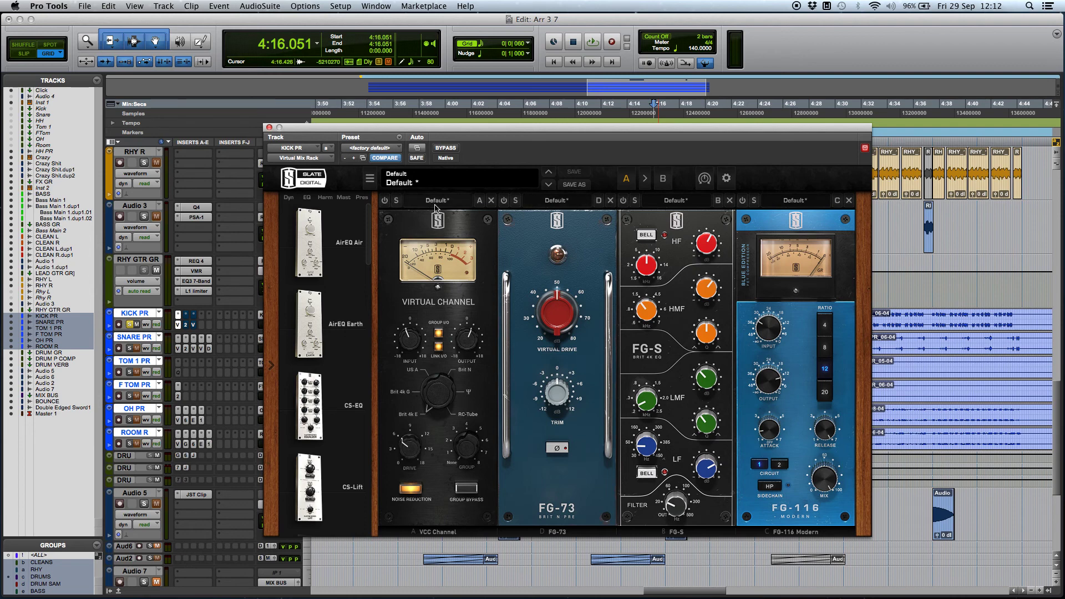
# Step: During kick playback, switch on the Virtual Channel, FG-73, FG-S and FG-116 modules one after another
pyautogui.press('space')
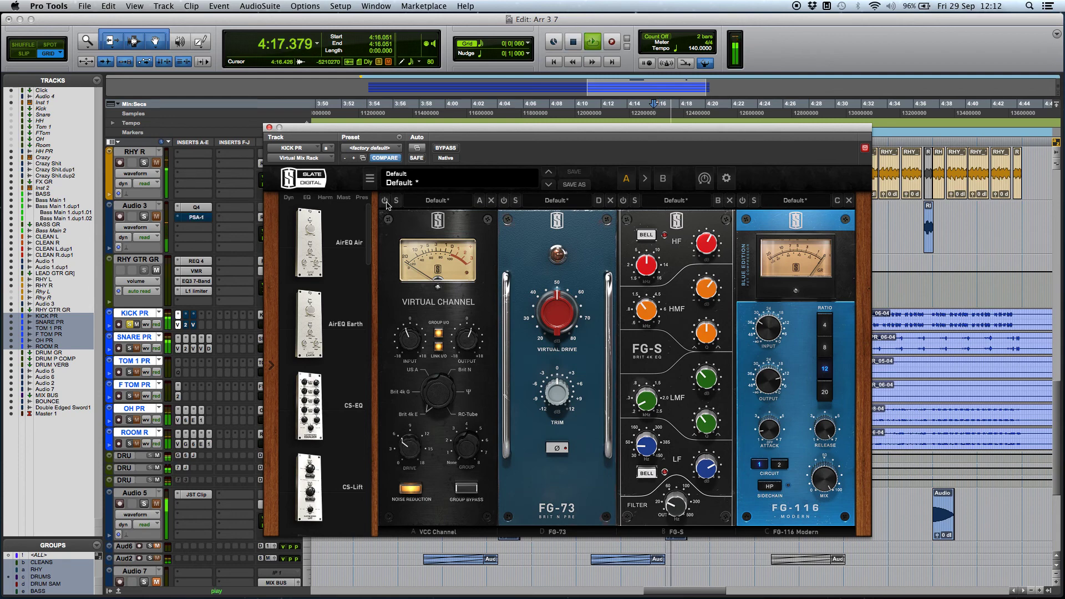
pyautogui.click(385, 202)
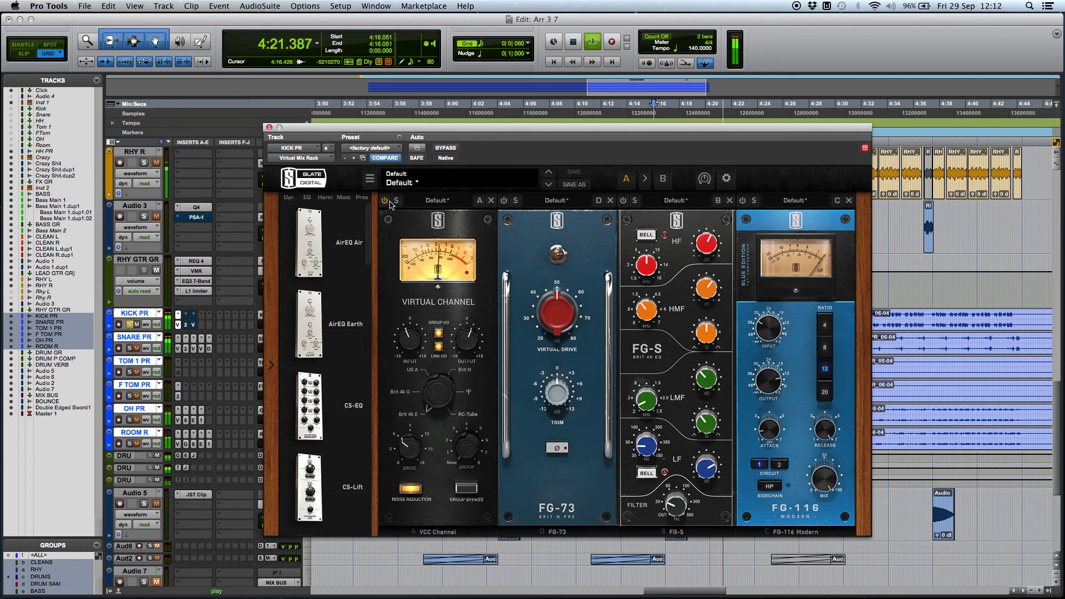
pyautogui.click(504, 200)
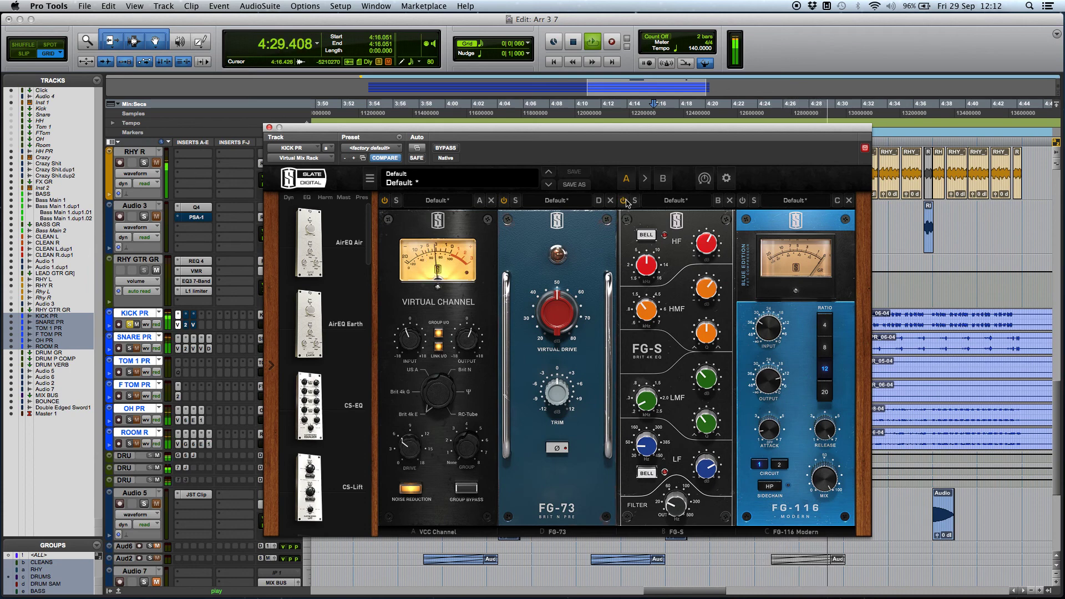
pyautogui.click(742, 201)
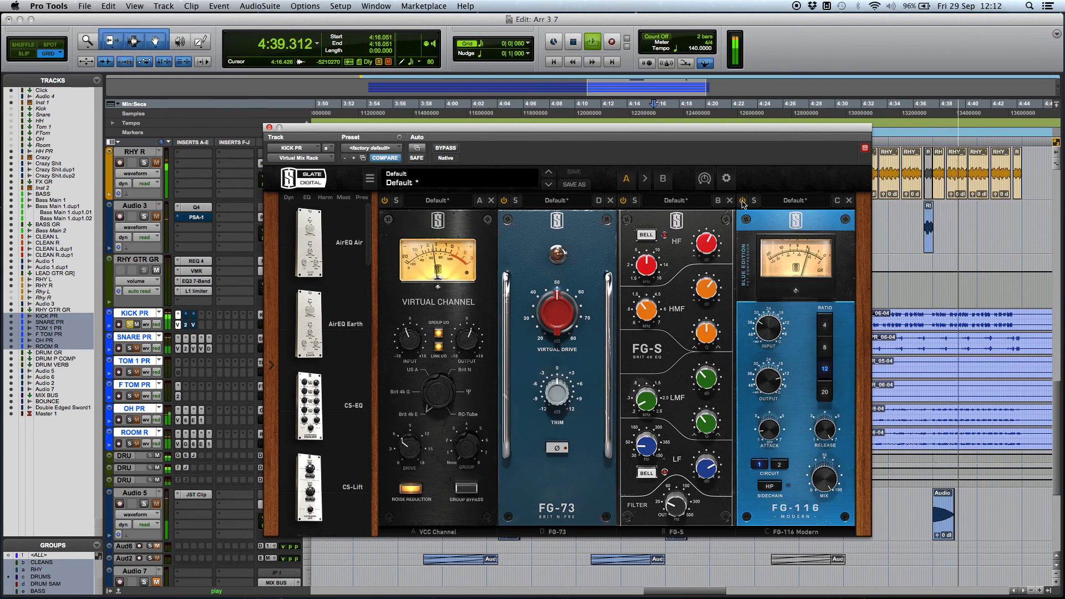
pyautogui.press('space')
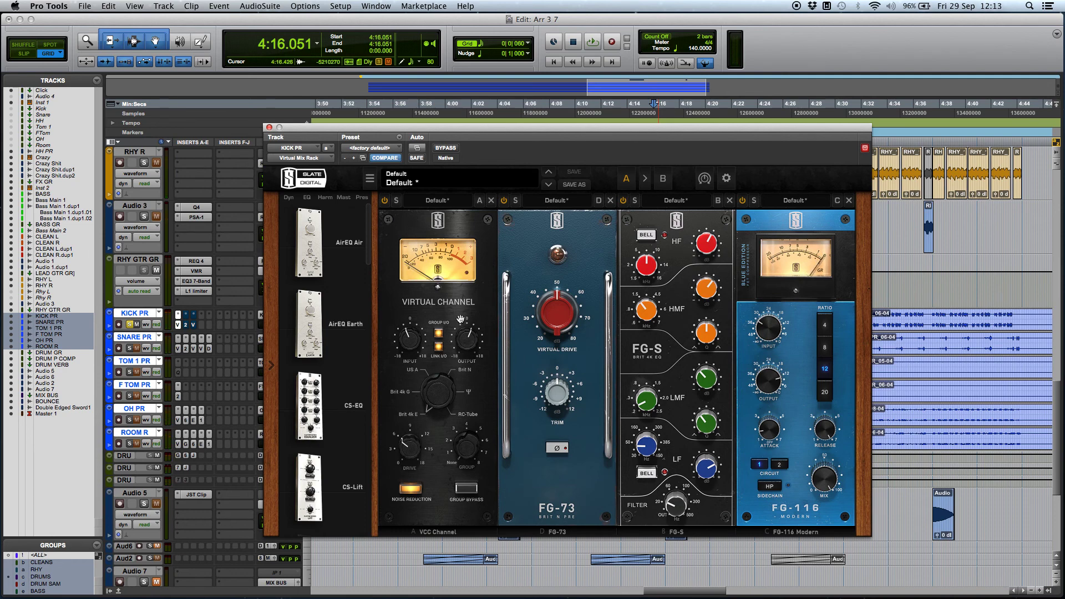
# Step: Switch off FG-116 and compare the kick with the FG-S equalizer off and on during playback, leaving FG-S on
pyautogui.click(742, 201)
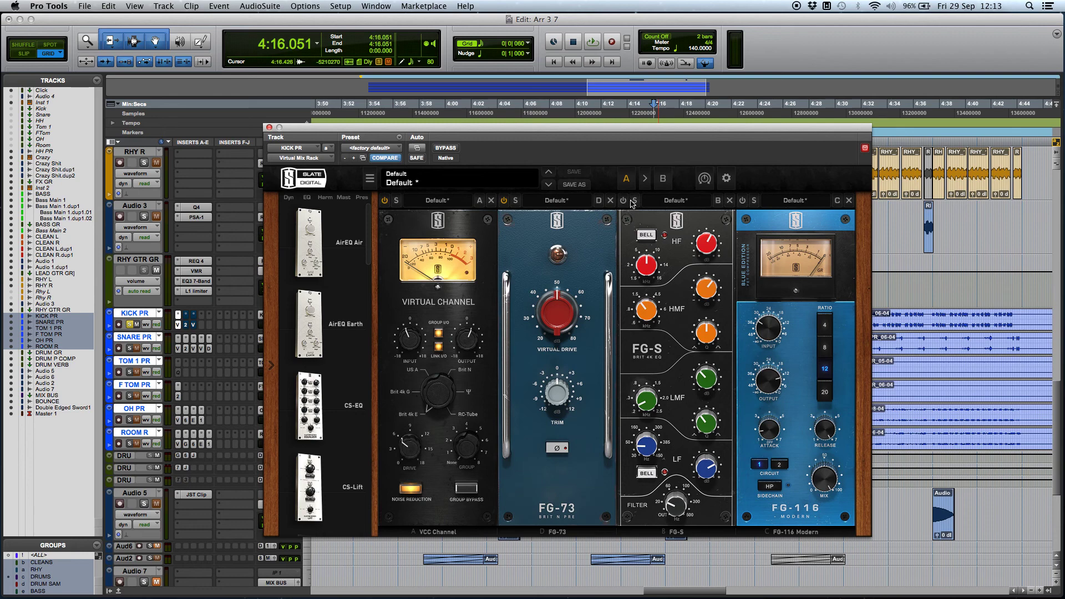
pyautogui.press('space')
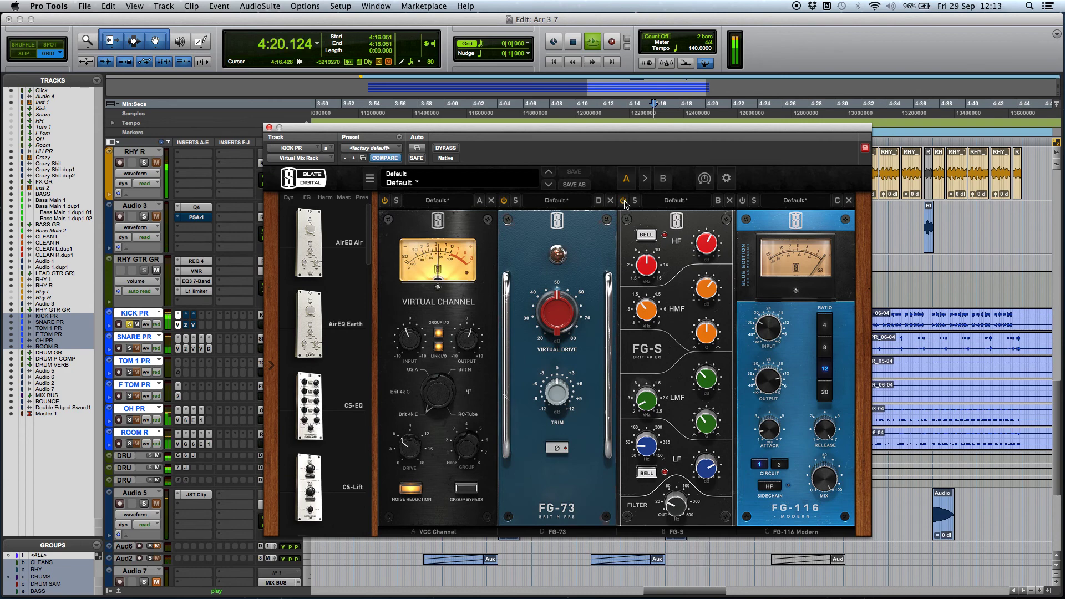
pyautogui.click(624, 201)
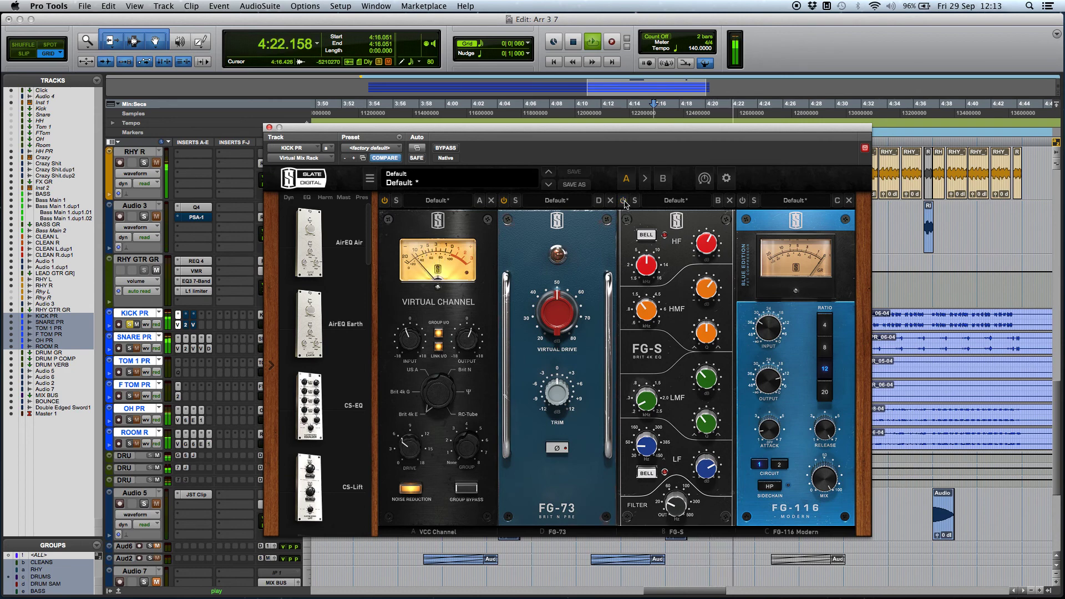
pyautogui.click(625, 201)
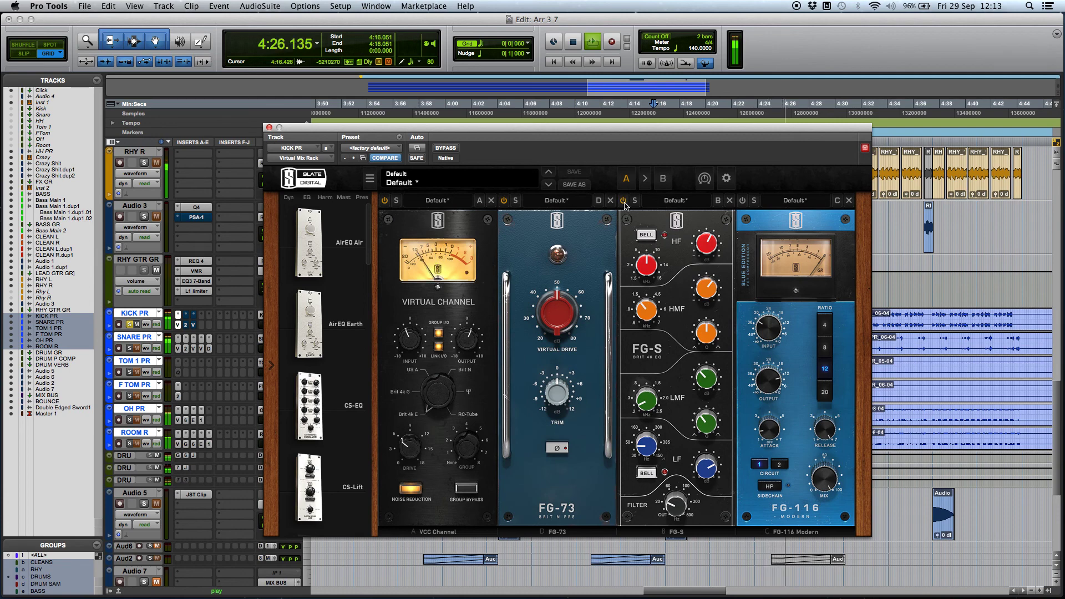
pyautogui.press('space')
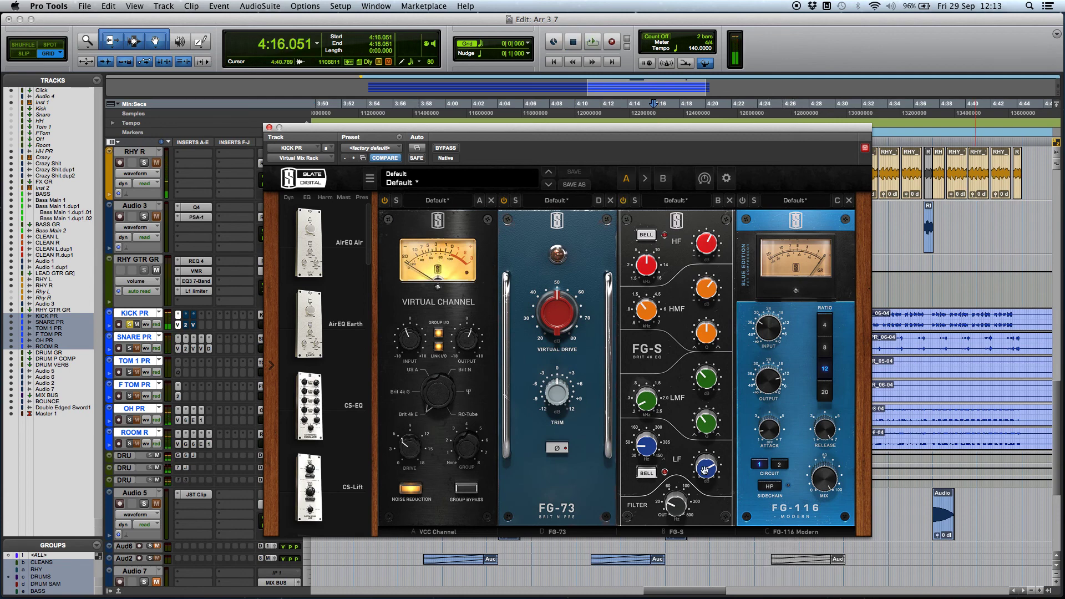
# Step: Examine the frequency settings of the FG-S filter and its LF, LMF, HMF and HF bands
pyautogui.moveTo(677, 507)
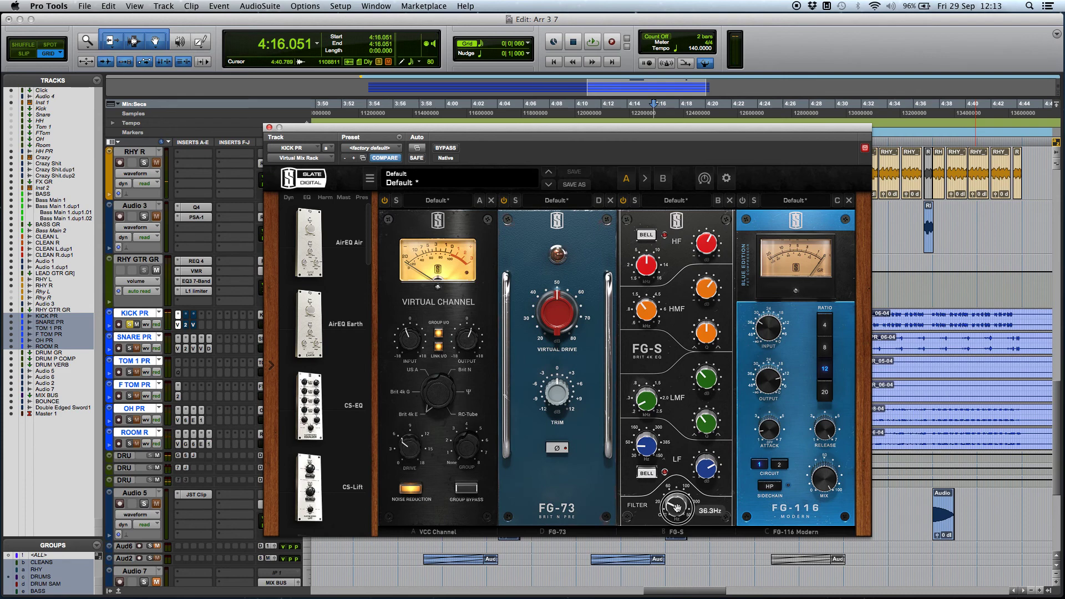
pyautogui.moveTo(645, 448)
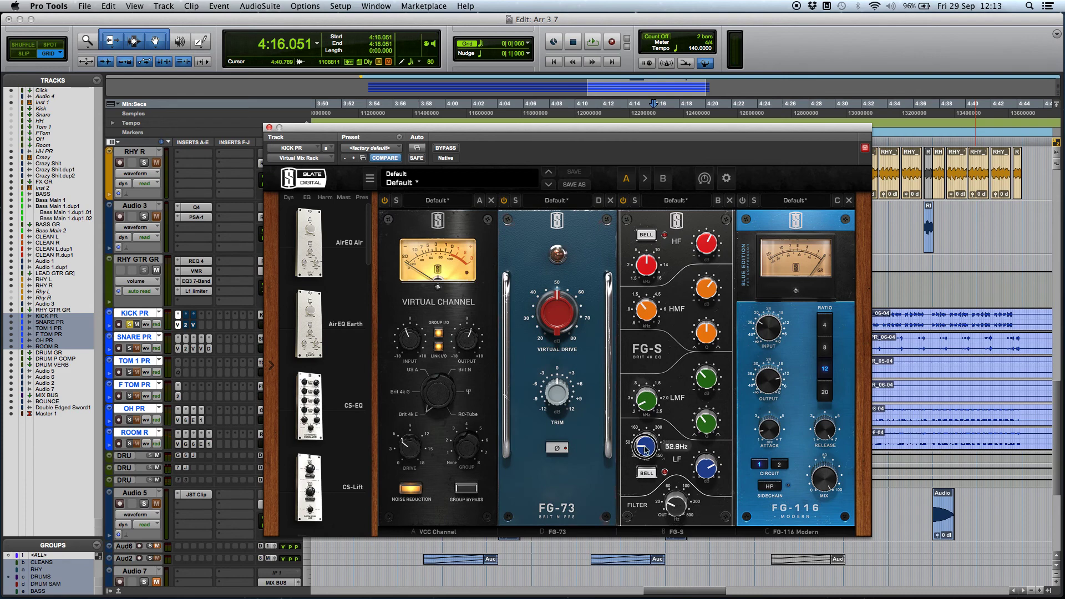
pyautogui.moveTo(649, 403)
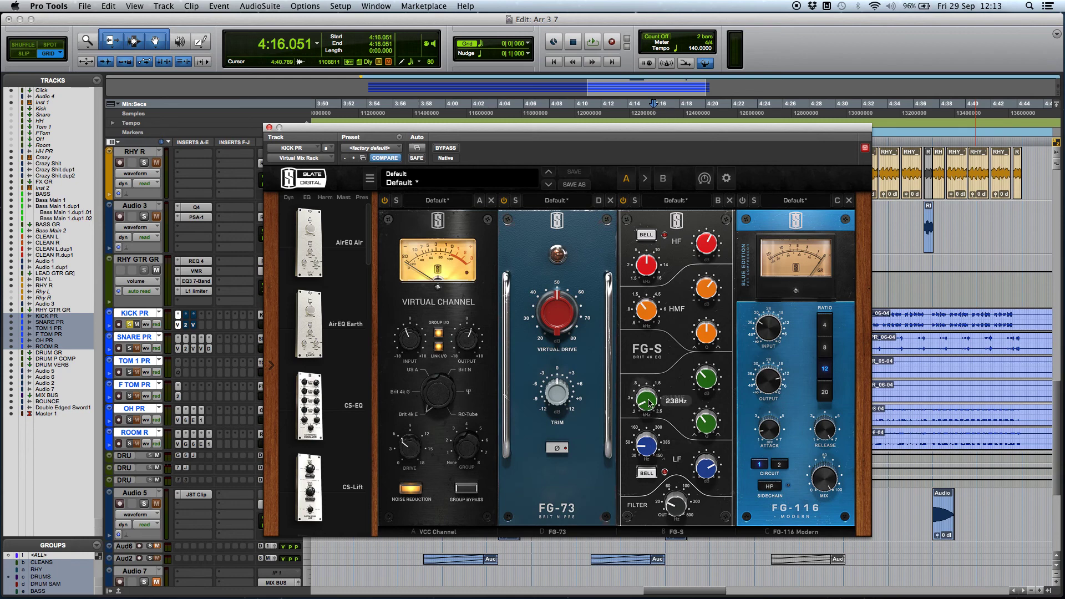
pyautogui.moveTo(643, 309)
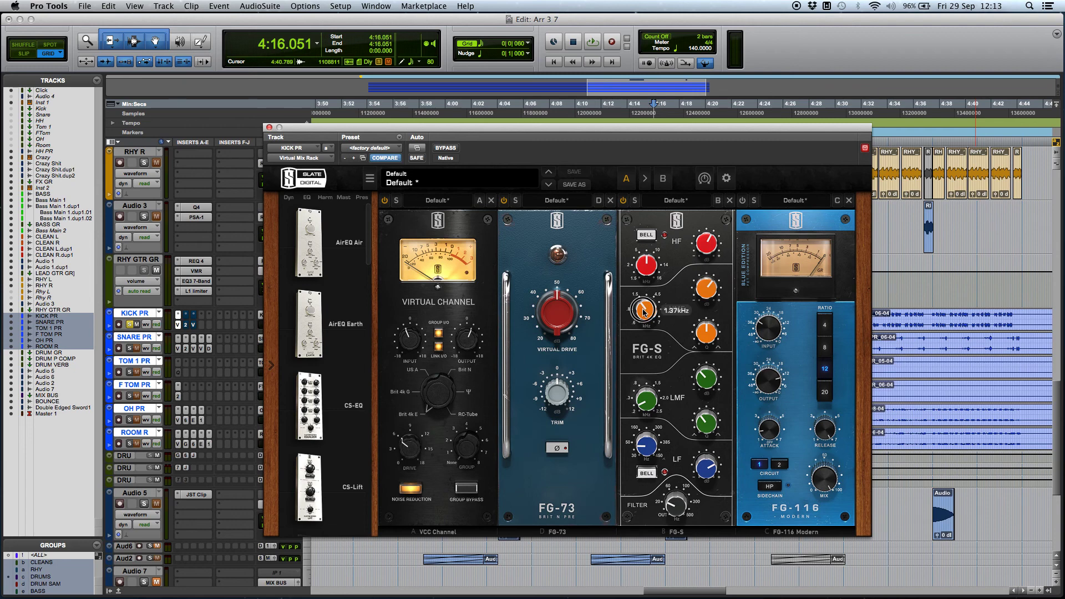
pyautogui.moveTo(648, 269)
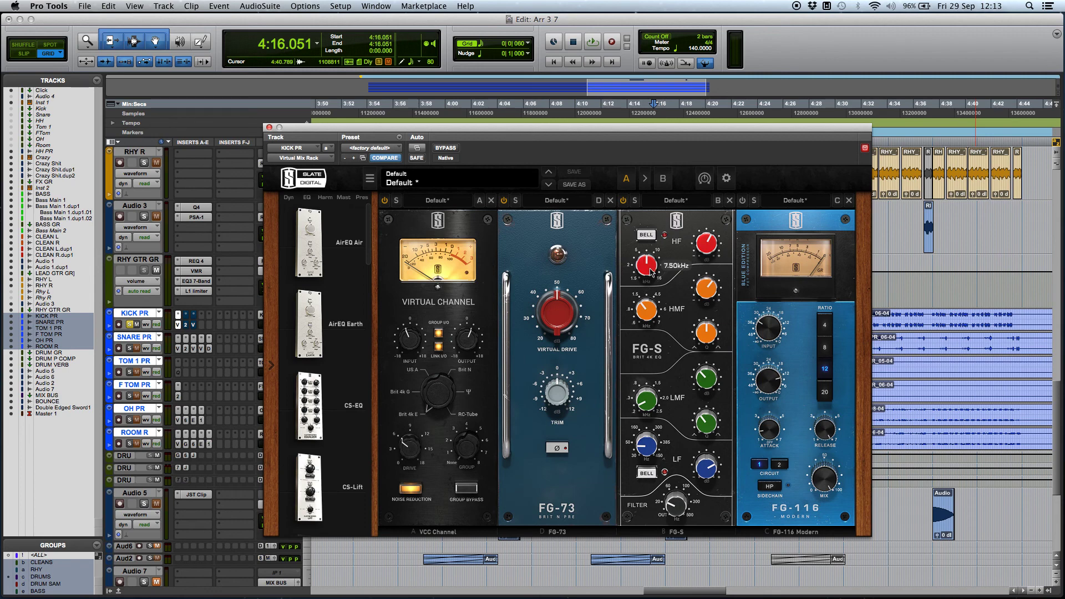
# Step: Compare the kick without and with the FG-116 compressor during playback, leaving the compressor on
pyautogui.click(742, 200)
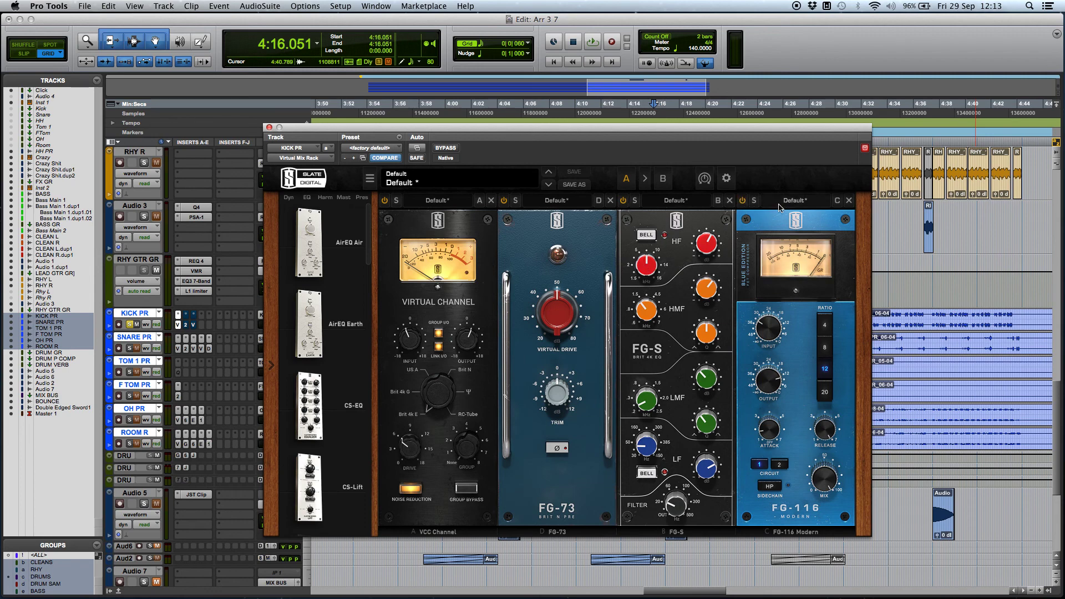
pyautogui.click(743, 201)
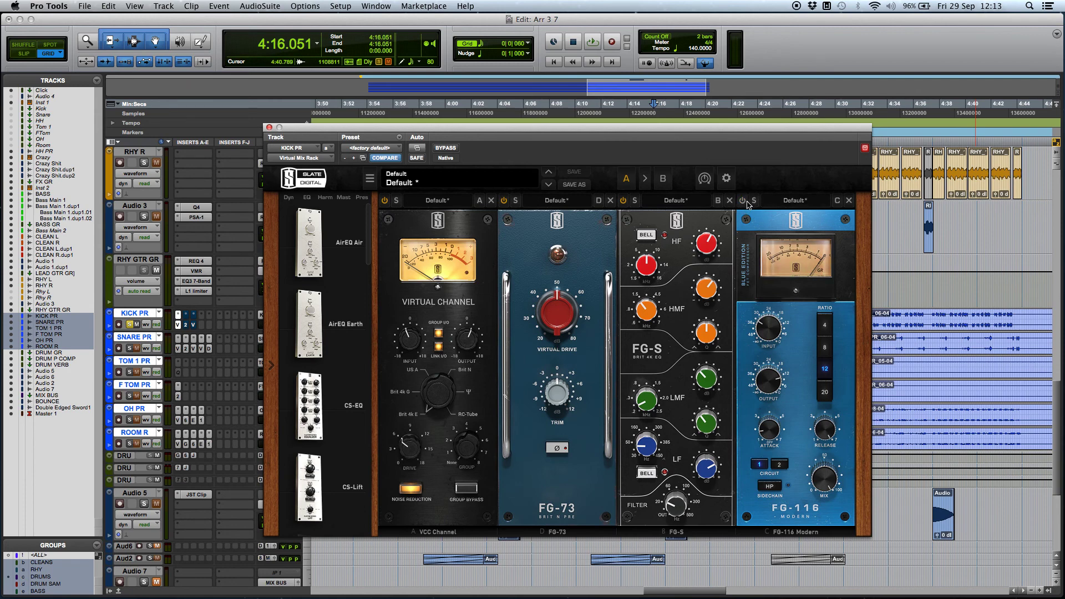
pyautogui.press('space')
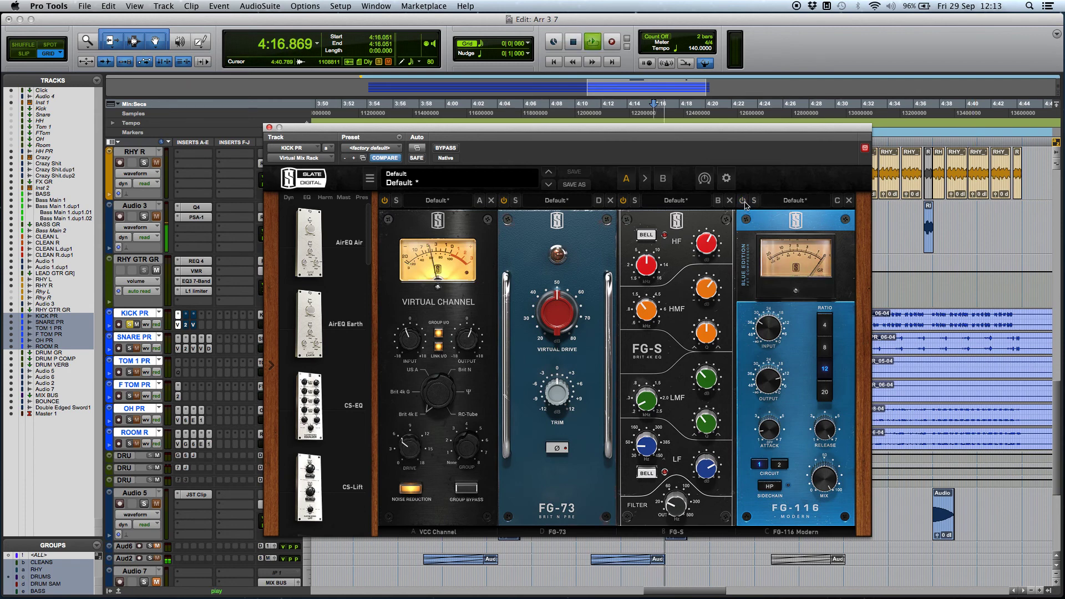
pyautogui.click(743, 201)
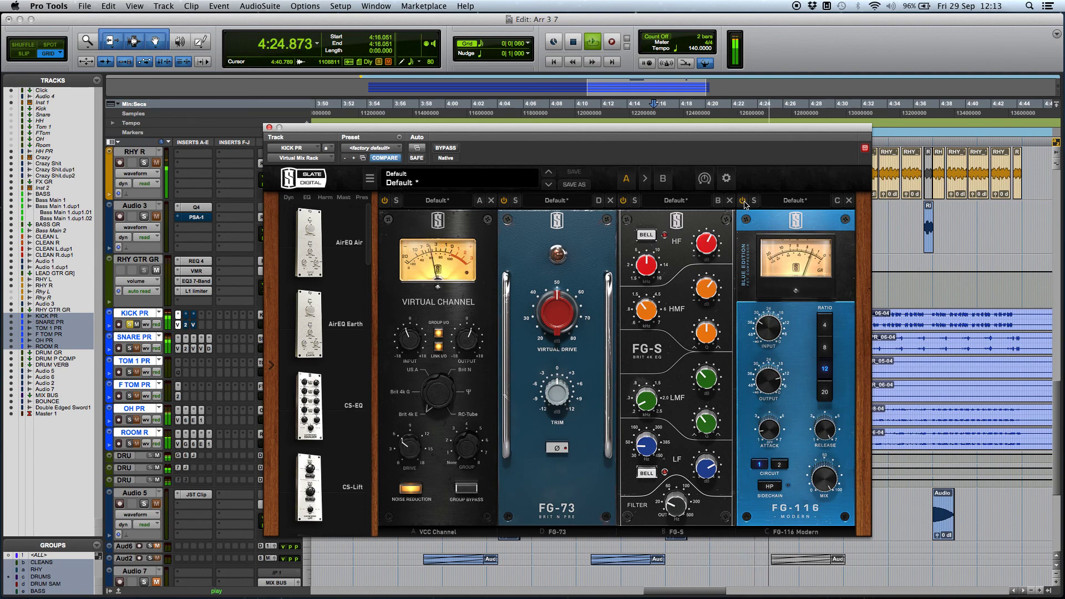
pyautogui.press('space')
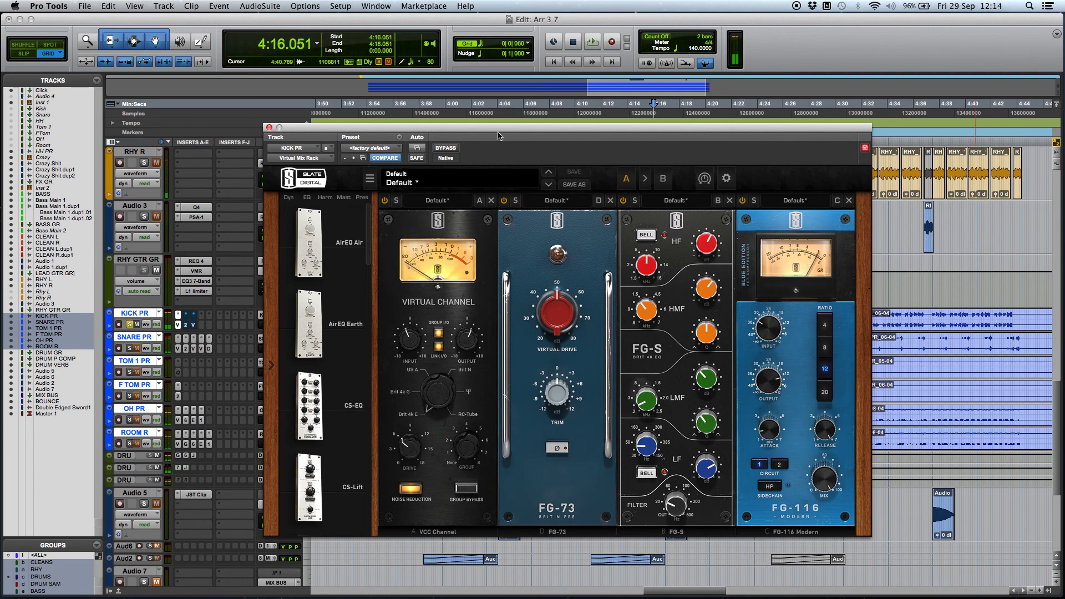
# Step: Close the kick's Virtual Mix Rack, then activate and open the Trigger 2 insert on the KICK PR track
pyautogui.moveTo(307, 156); pyautogui.dragTo(303, 162)
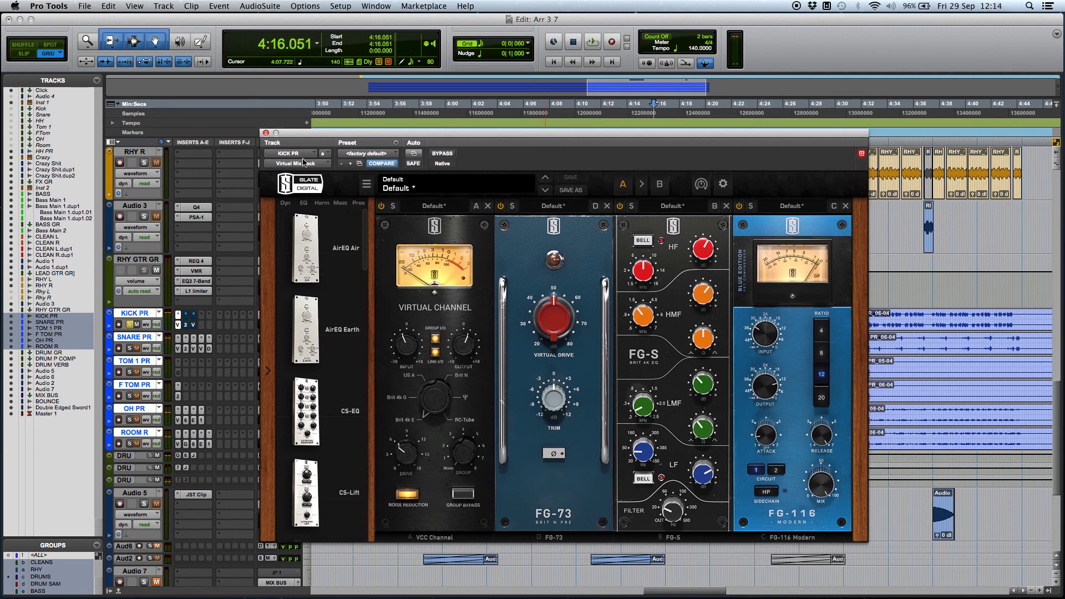
pyautogui.click(266, 133)
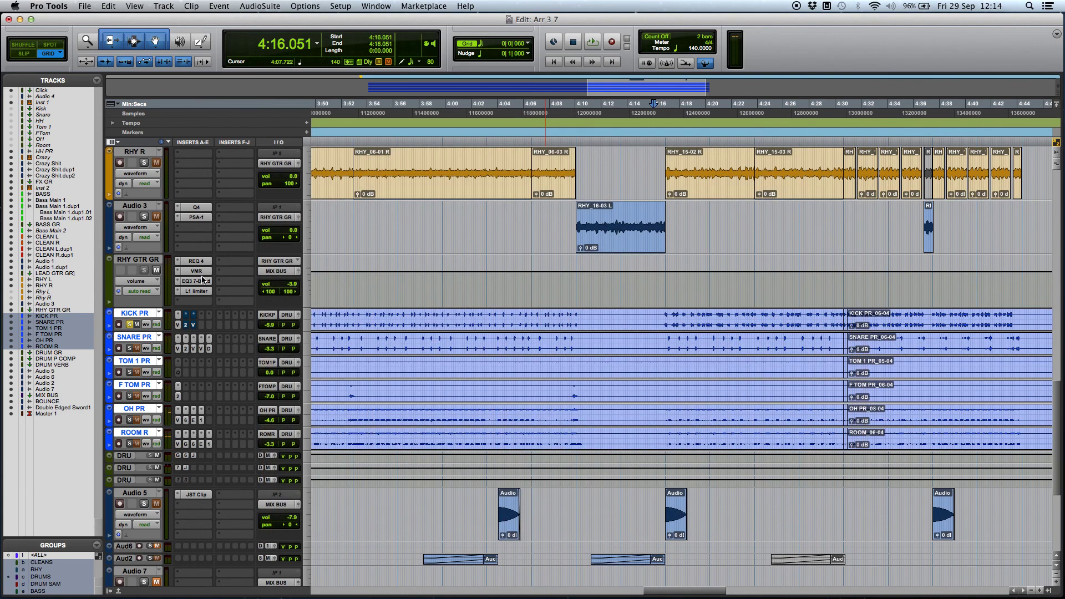
pyautogui.click(188, 329)
pyautogui.moveTo(567, 136); pyautogui.dragTo(543, 137)
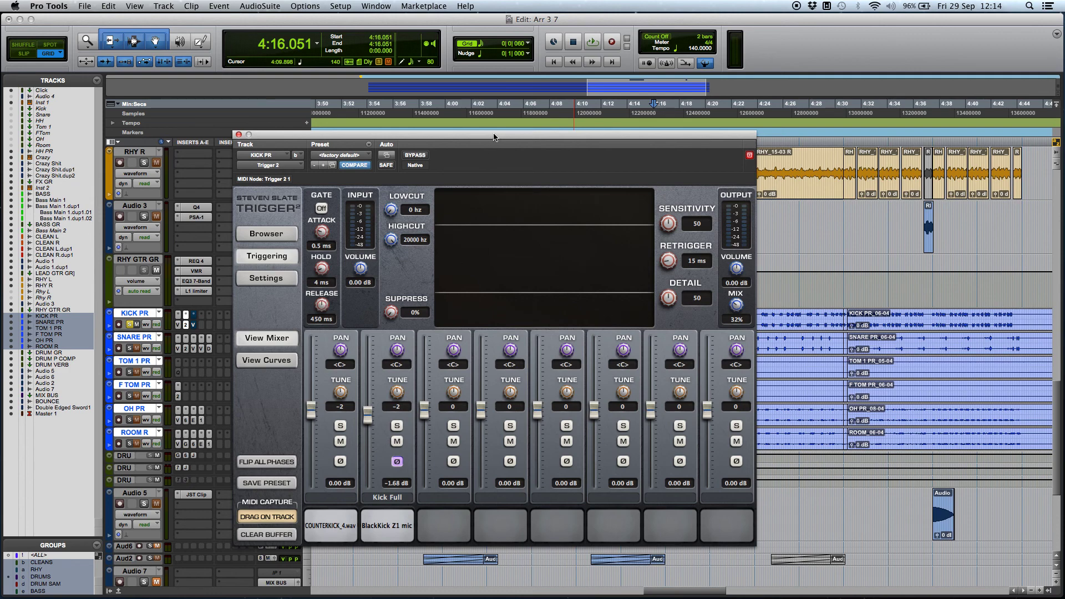
pyautogui.moveTo(494, 136); pyautogui.dragTo(517, 146)
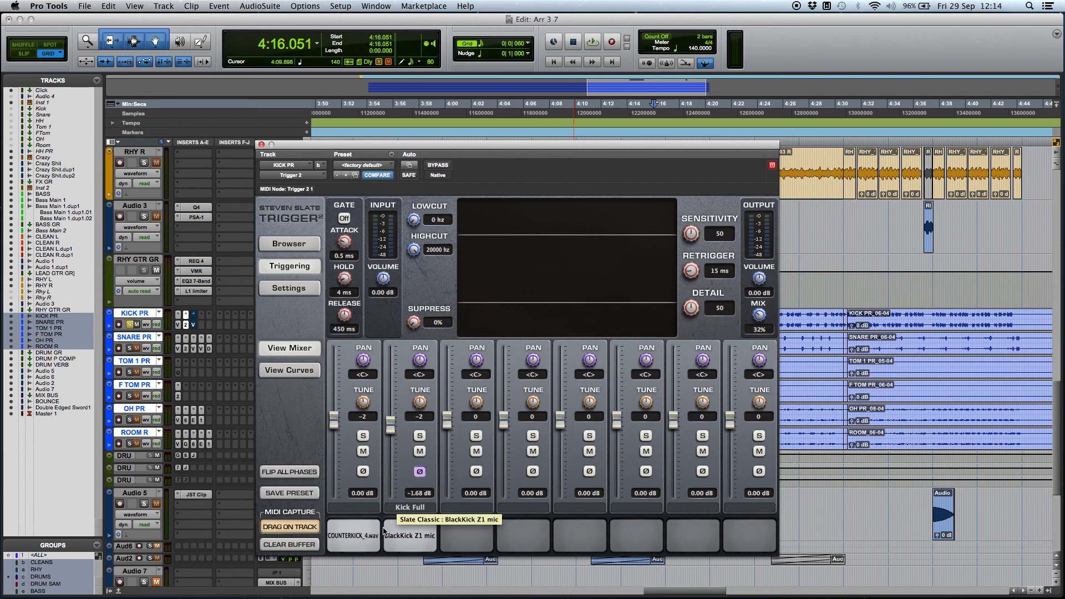
# Step: Audition the COUNTERKICK_4.wav and BlackKick Z1 mic samples loaded in Trigger 2
pyautogui.click(361, 534)
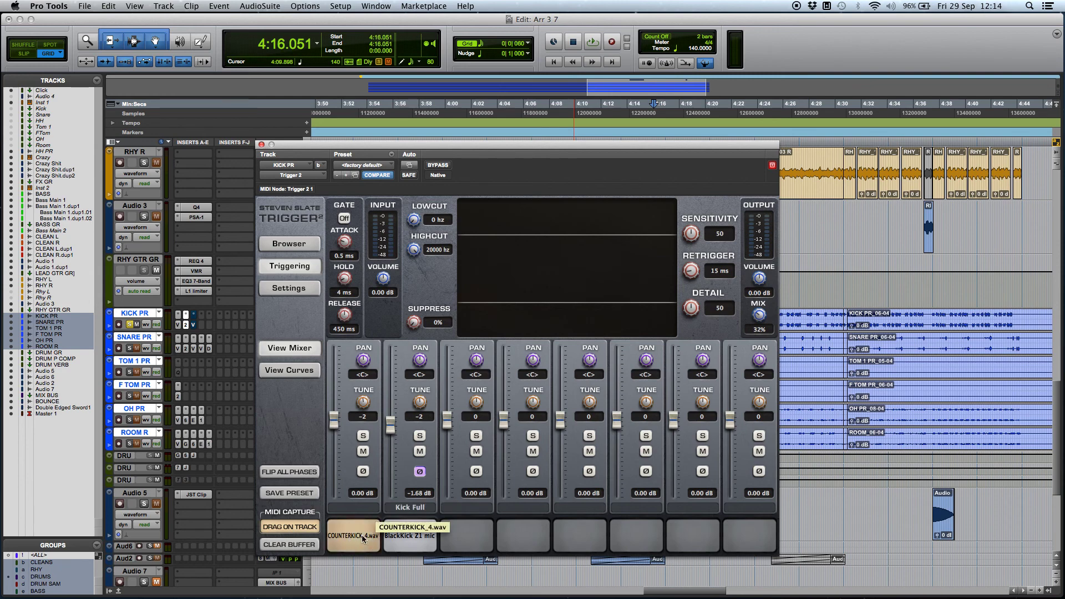
pyautogui.click(362, 535)
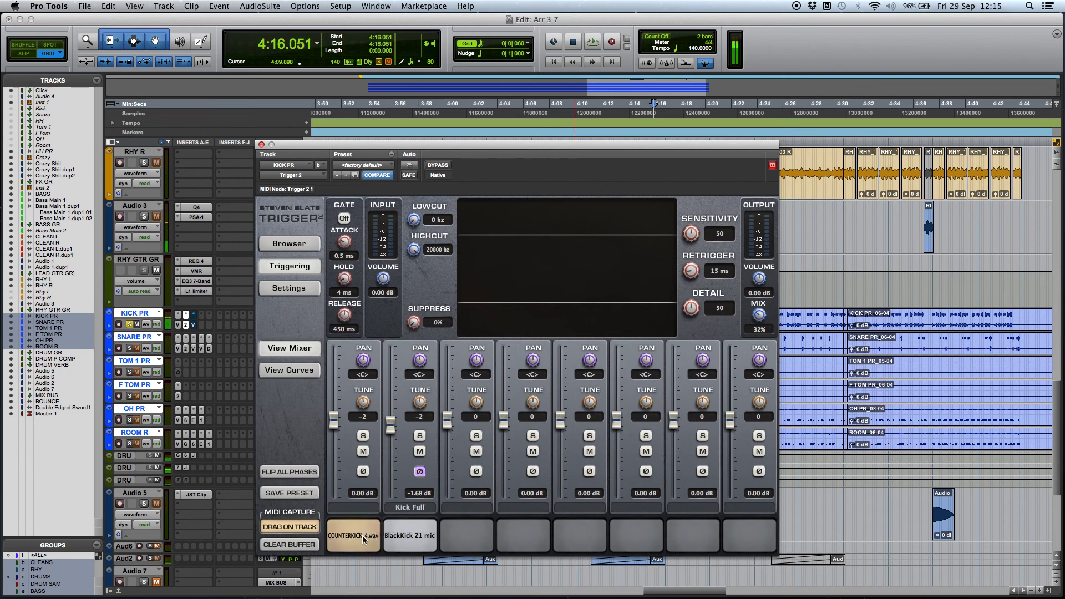
pyautogui.click(420, 537)
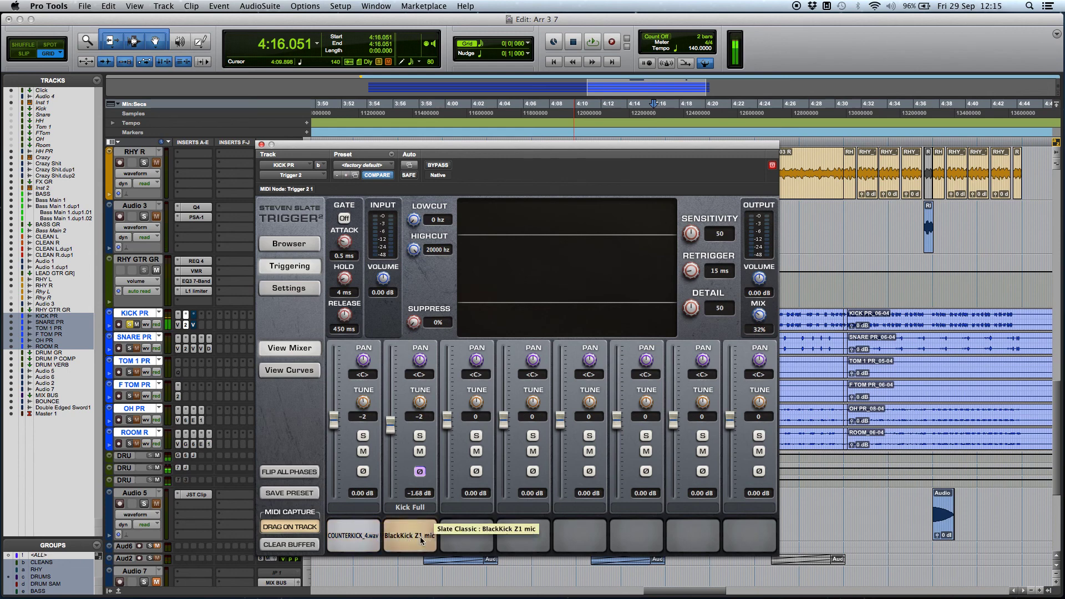
pyautogui.click(420, 537)
pyautogui.click(421, 537)
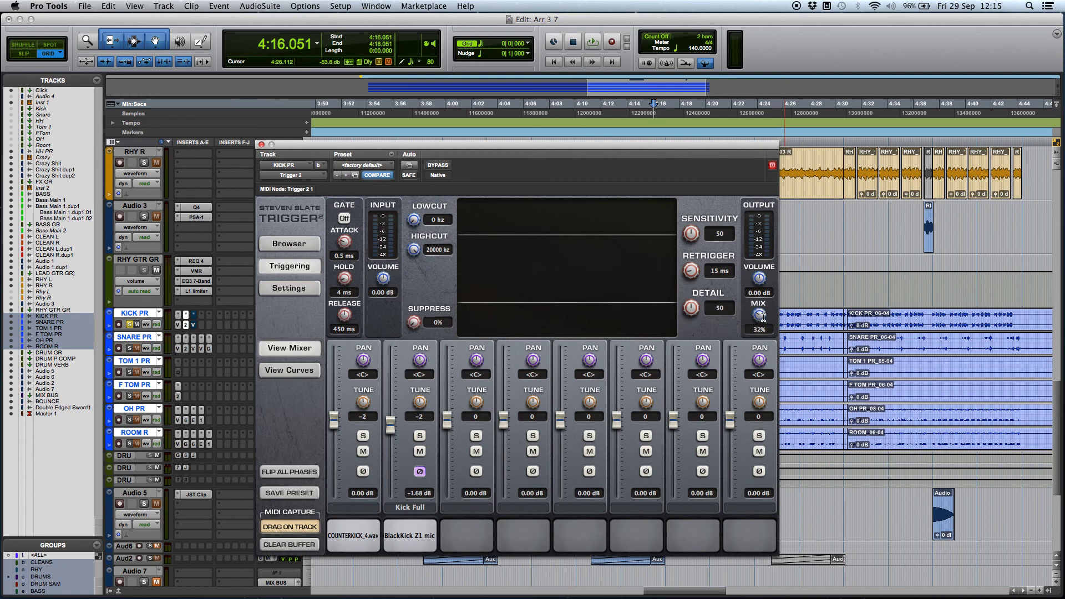
# Step: Compare the kick with Trigger 2 bypassed and active during playback, leaving Trigger 2 active
pyautogui.click(443, 165)
pyautogui.press('space')
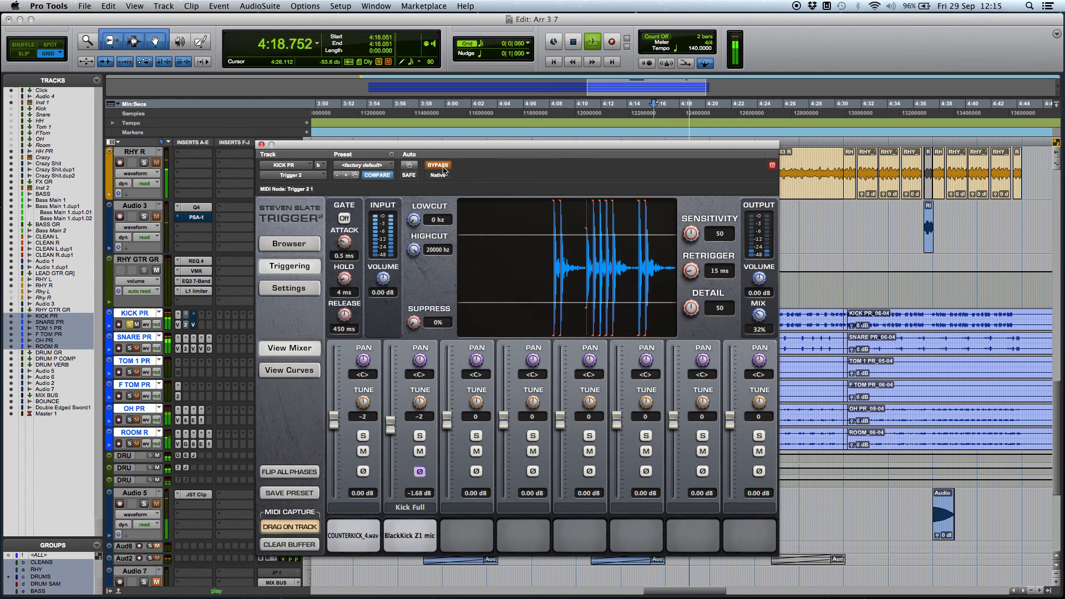
pyautogui.click(443, 165)
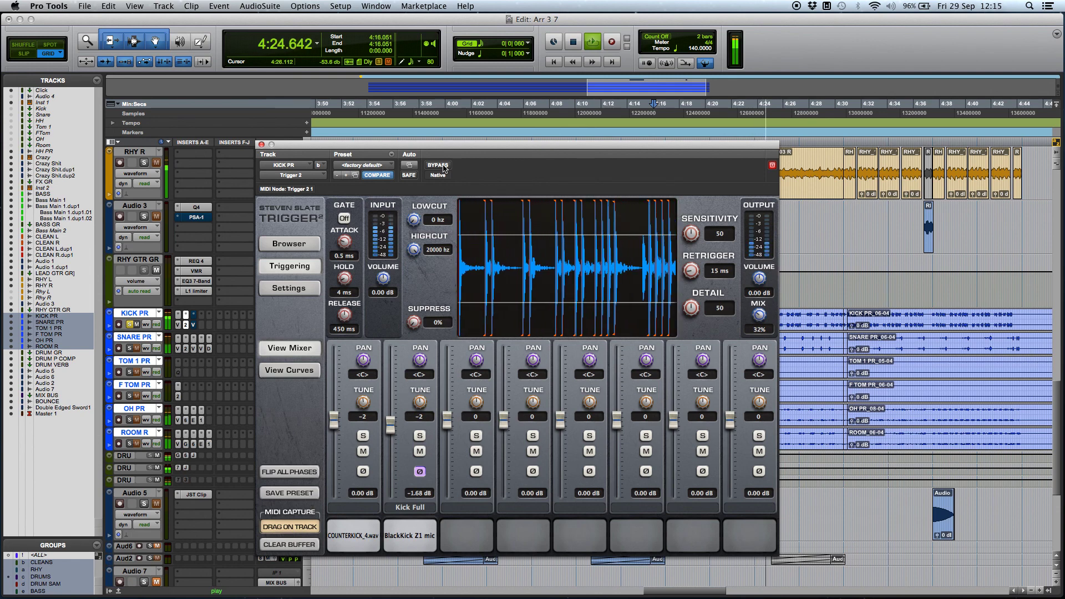
pyautogui.click(438, 165)
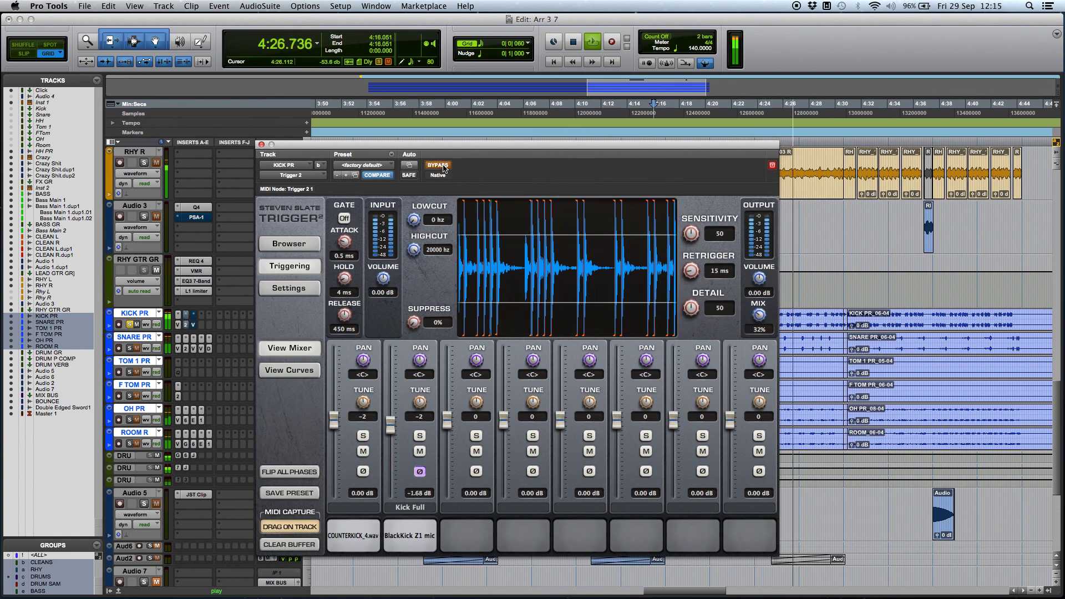
pyautogui.click(438, 166)
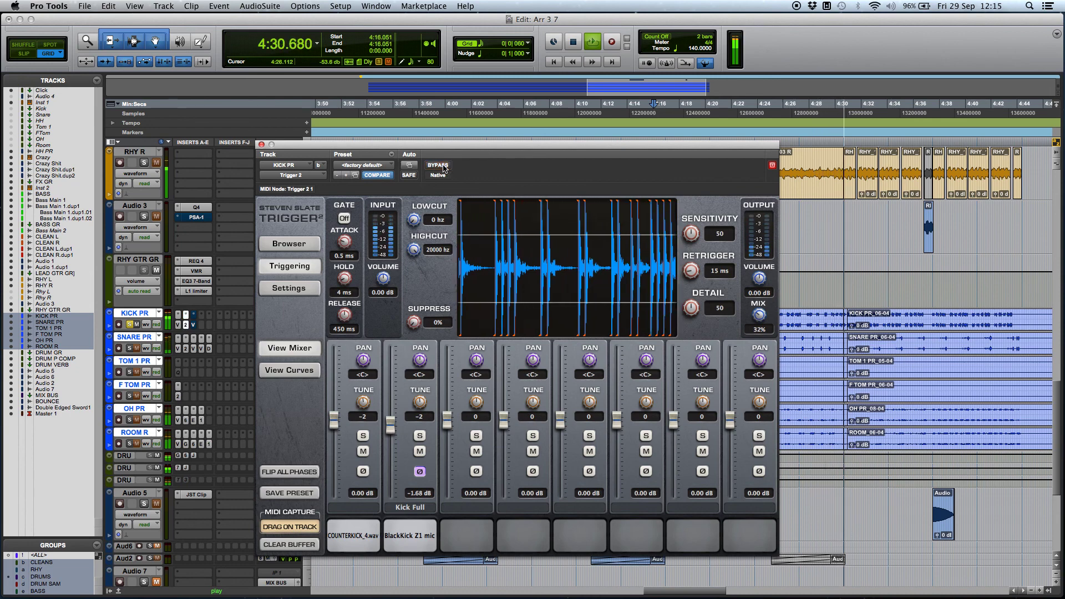
pyautogui.press('space')
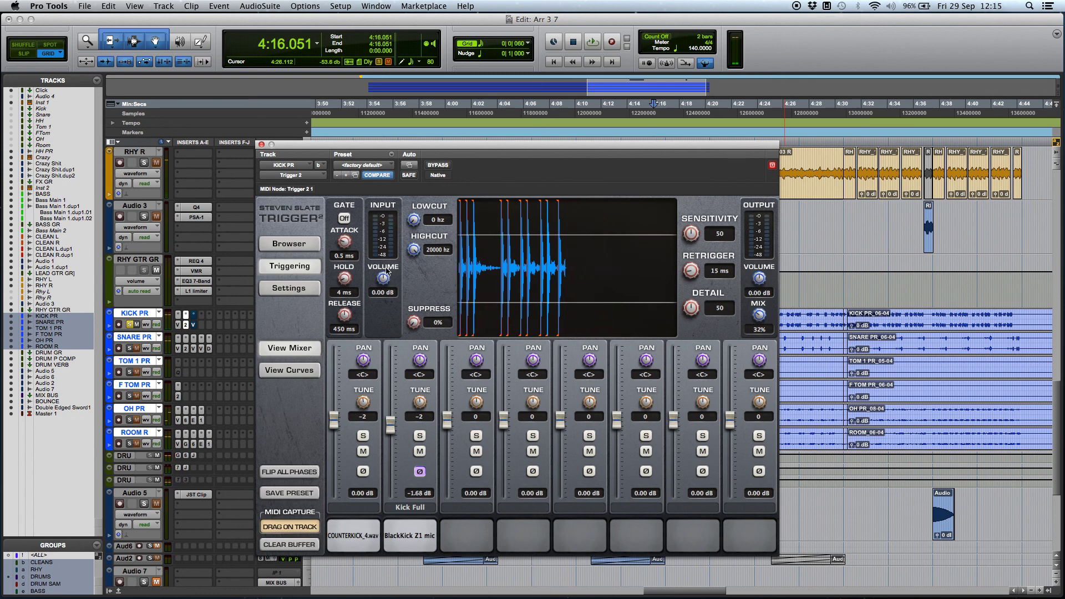
# Step: Replace the Trigger 2 window with the kick's second Virtual Mix Rack, activate it, and examine the FG-S LF and HMF settings
pyautogui.click(261, 145)
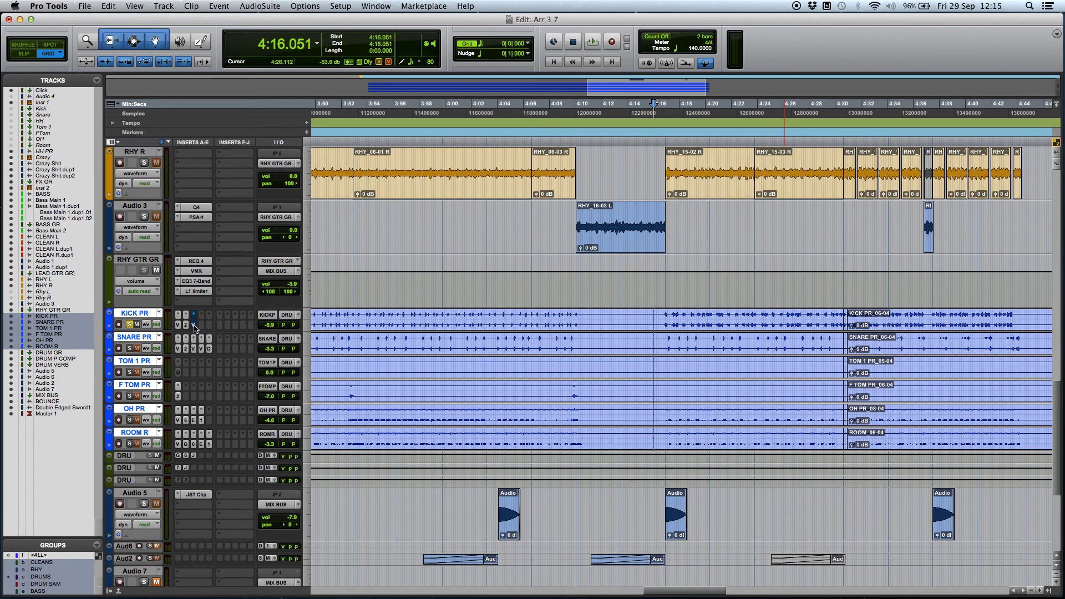
pyautogui.click(194, 326)
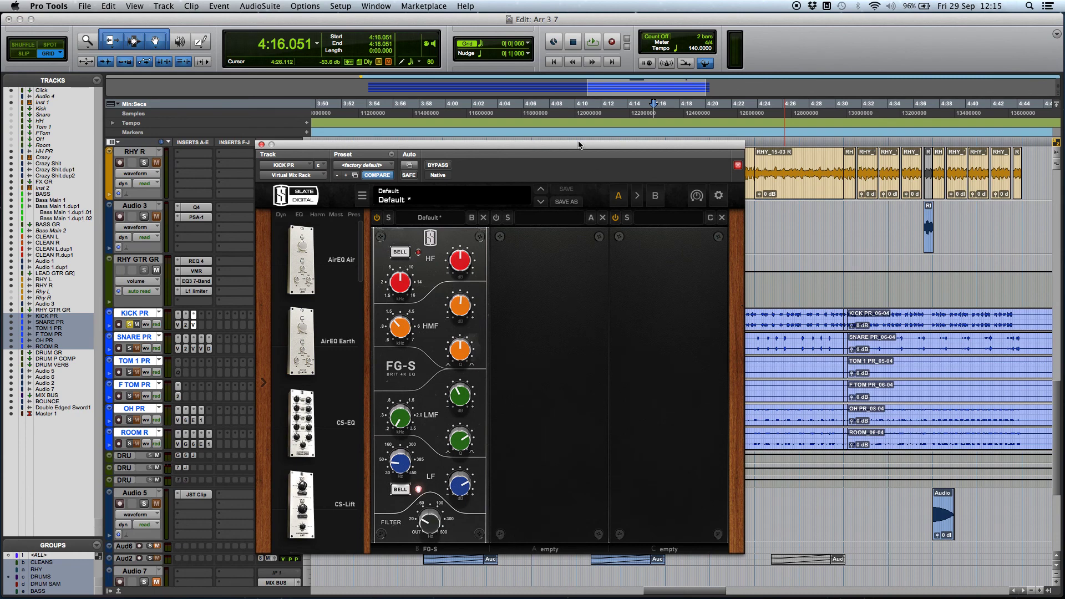
pyautogui.moveTo(576, 147); pyautogui.dragTo(605, 142)
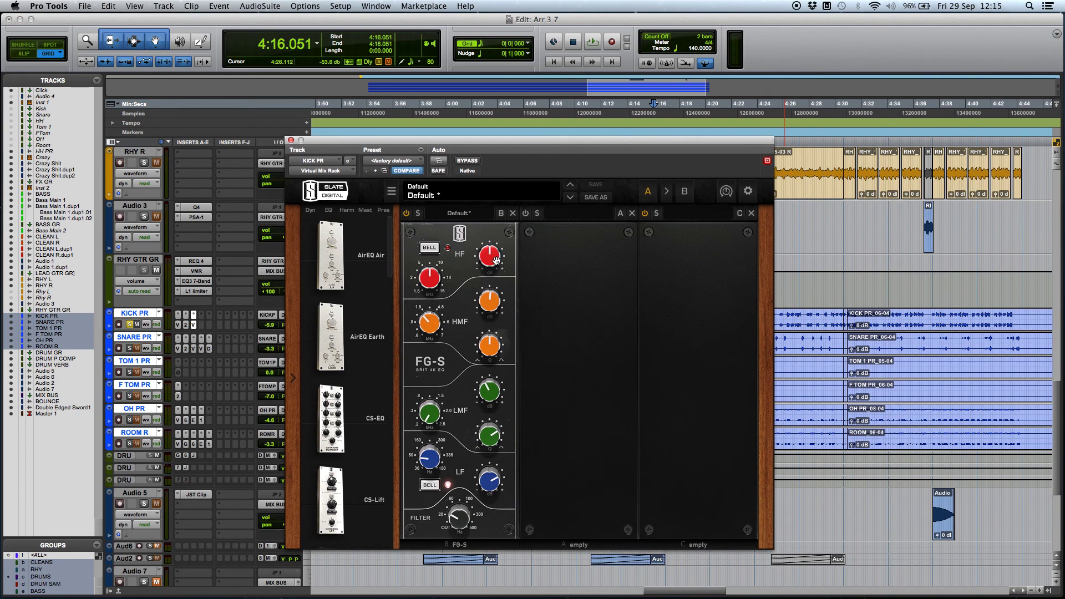
pyautogui.moveTo(430, 464)
pyautogui.moveTo(436, 329)
pyautogui.moveTo(493, 305)
# Step: Compare the kick without and with the second rack's FG-S equalizer during playback, leave it on, and close the rack
pyautogui.press('space')
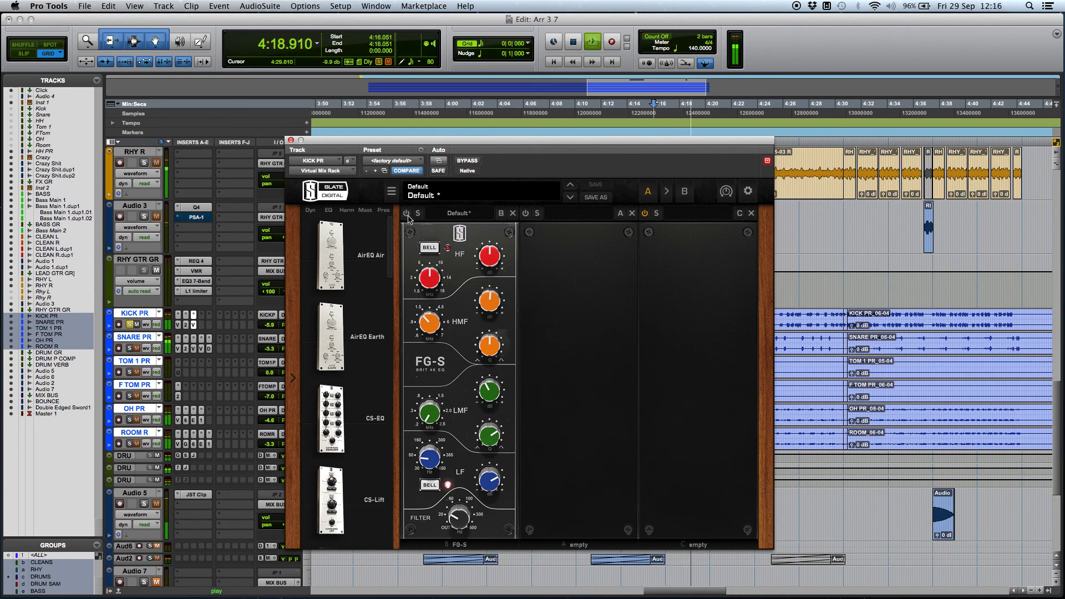
pyautogui.click(407, 213)
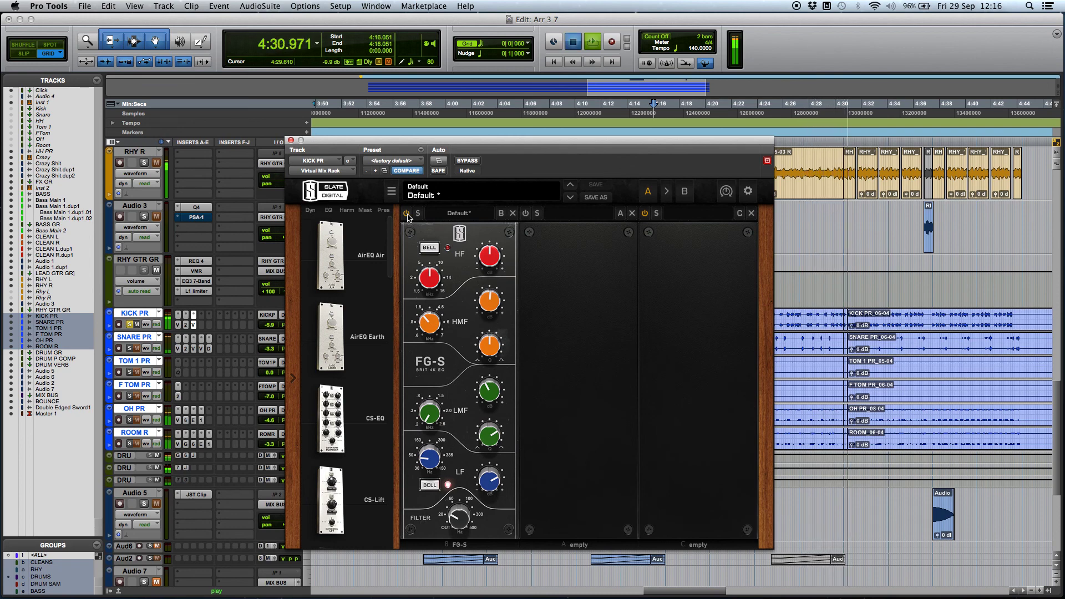
pyautogui.press('space')
pyautogui.click(290, 141)
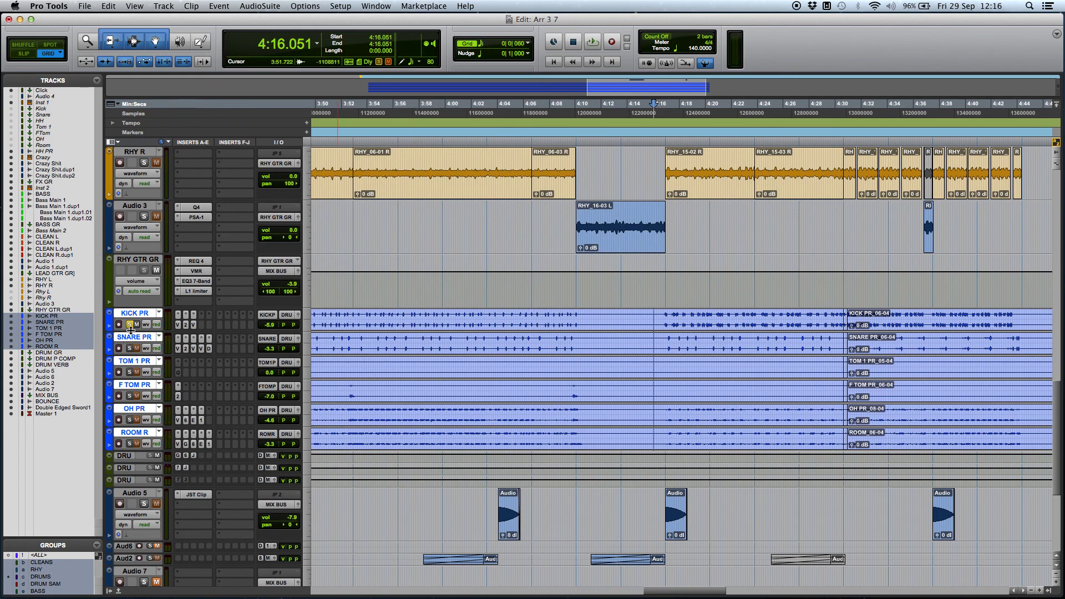
# Step: Move the solo from KICK PR to SNARE PR and play the snare with its inserts inactive from 4:16.854
pyautogui.click(129, 324)
pyautogui.click(129, 348)
pyautogui.click(664, 342)
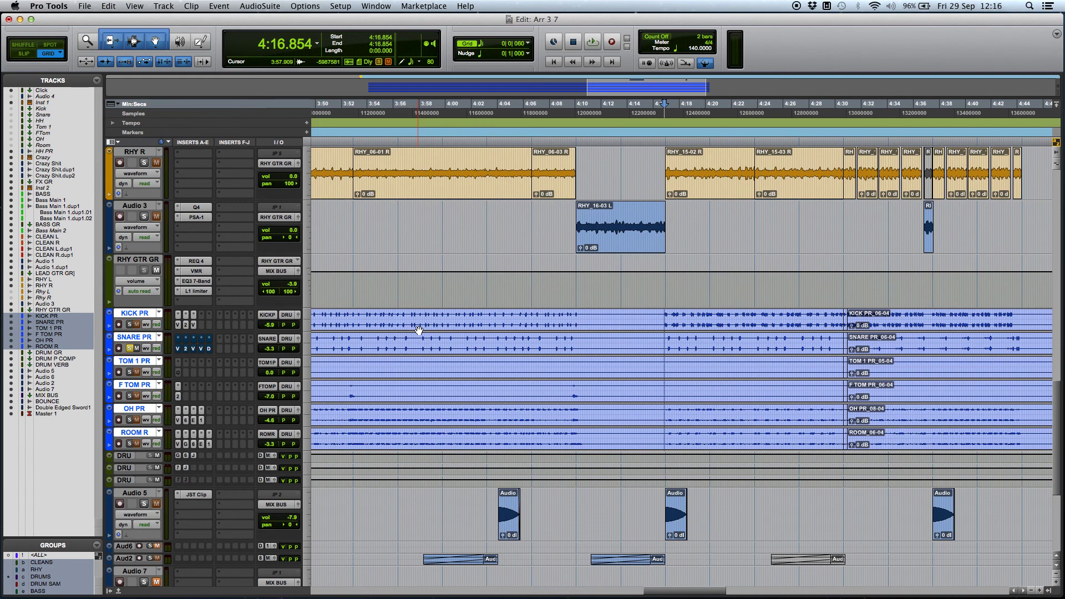
pyautogui.press('space')
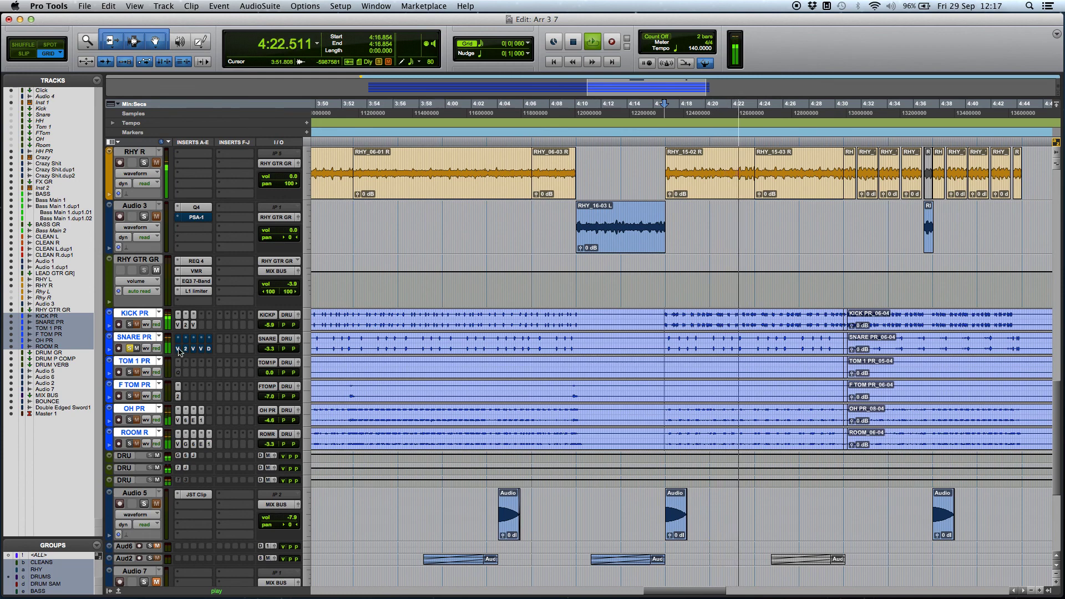
pyautogui.press('space')
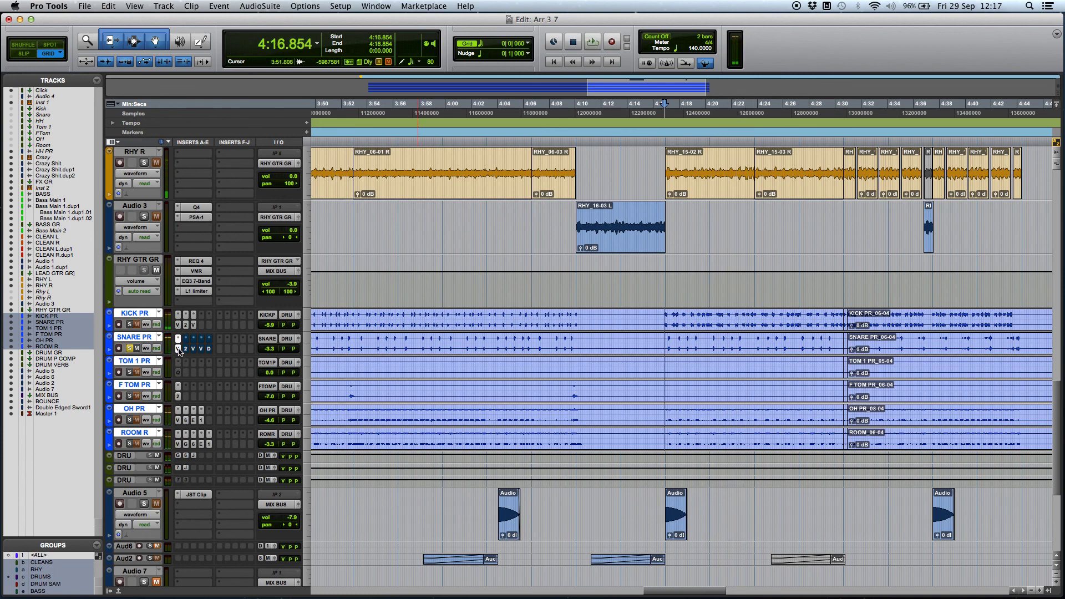
# Step: Activate and open the first Virtual Mix Rack on SNARE PR and switch off all four of its modules
pyautogui.click(178, 348)
pyautogui.moveTo(640, 145); pyautogui.dragTo(565, 140)
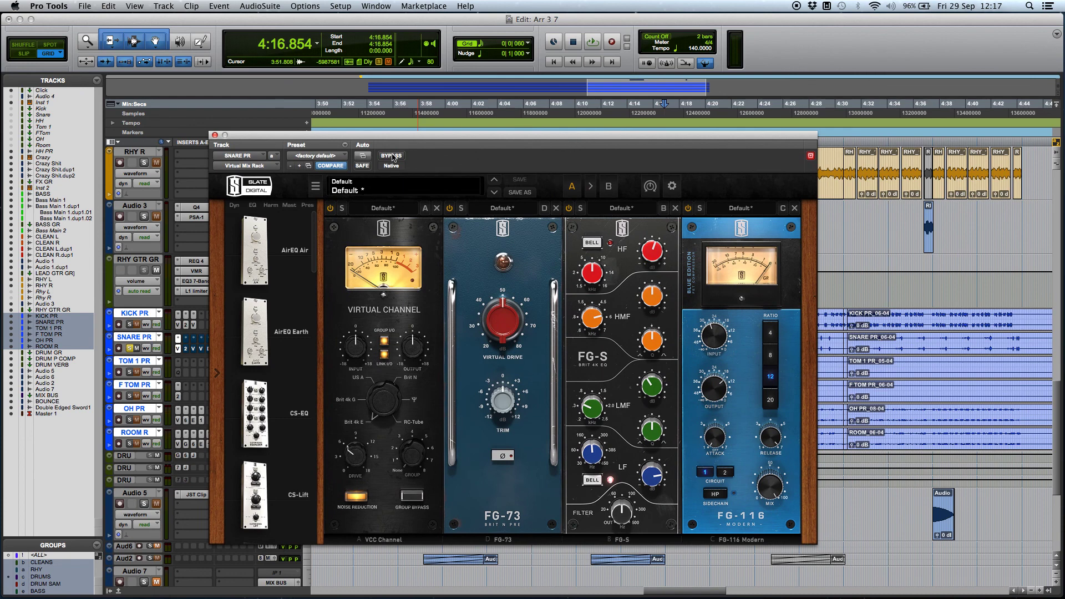
pyautogui.click(330, 208)
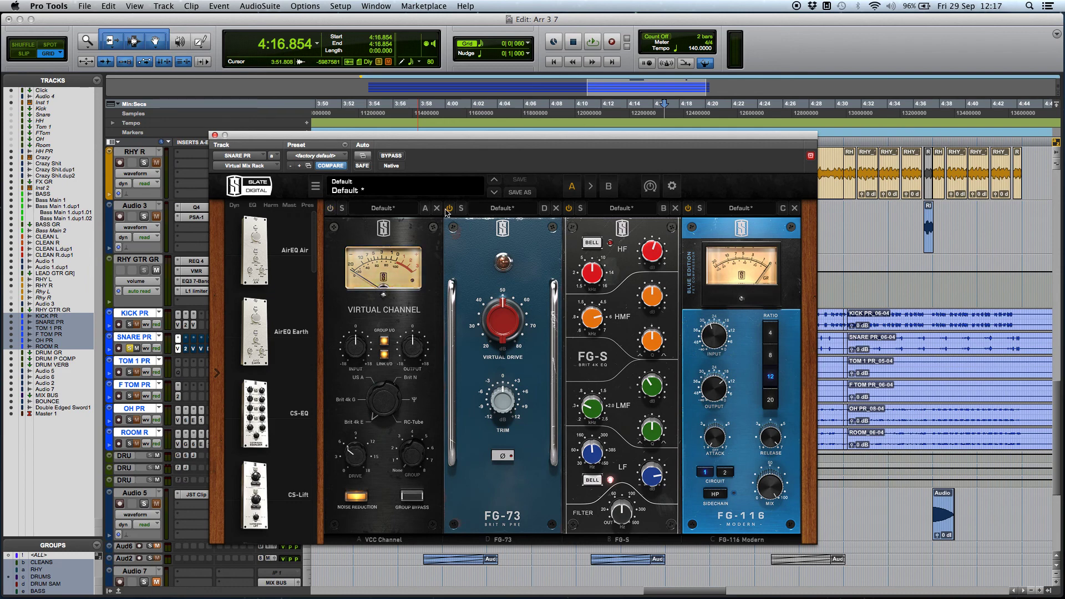
pyautogui.click(688, 208)
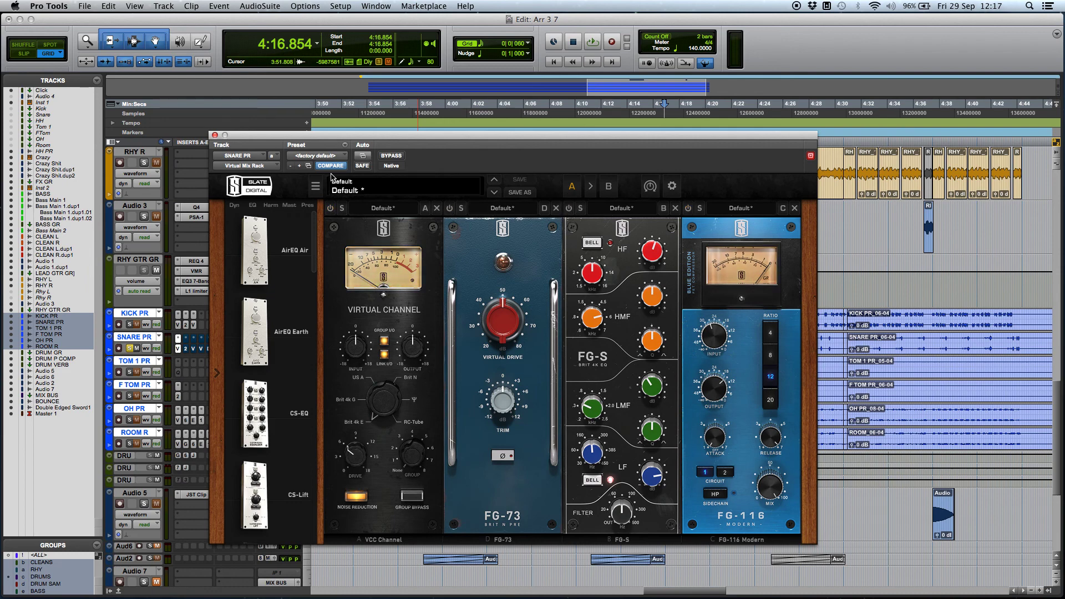
# Step: During snare playback, switch on the Virtual Channel, FG-73, FG-S and FG-116 modules one after another
pyautogui.press('space')
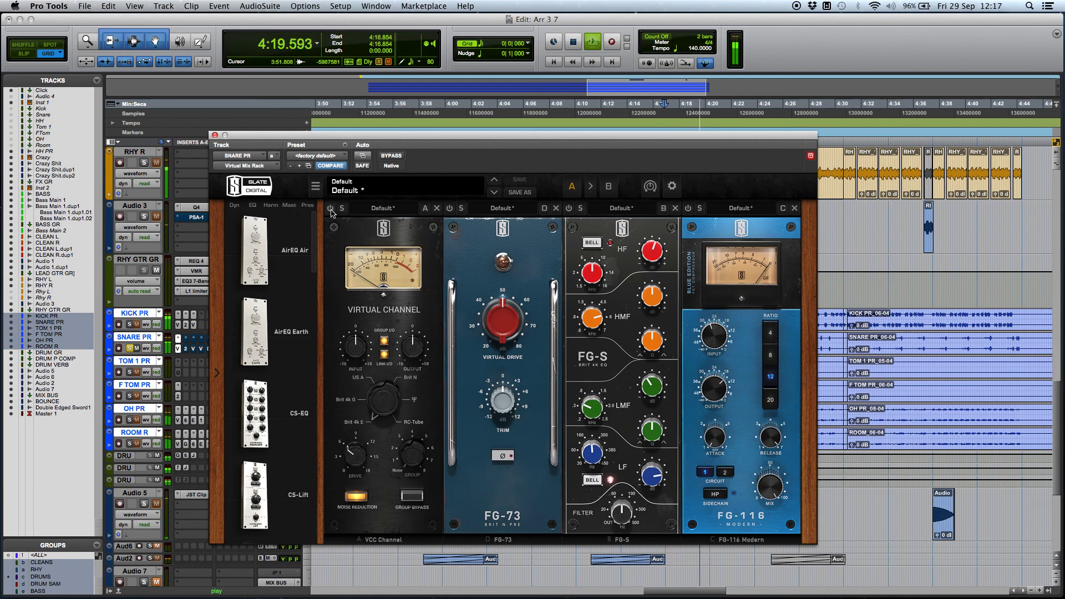
pyautogui.click(330, 209)
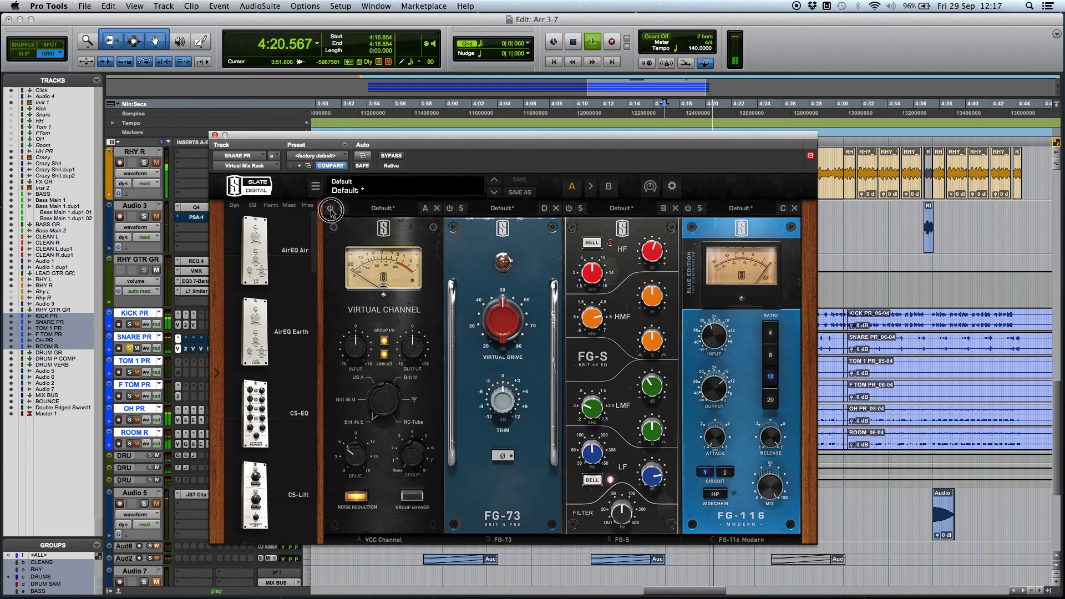
pyautogui.click(450, 210)
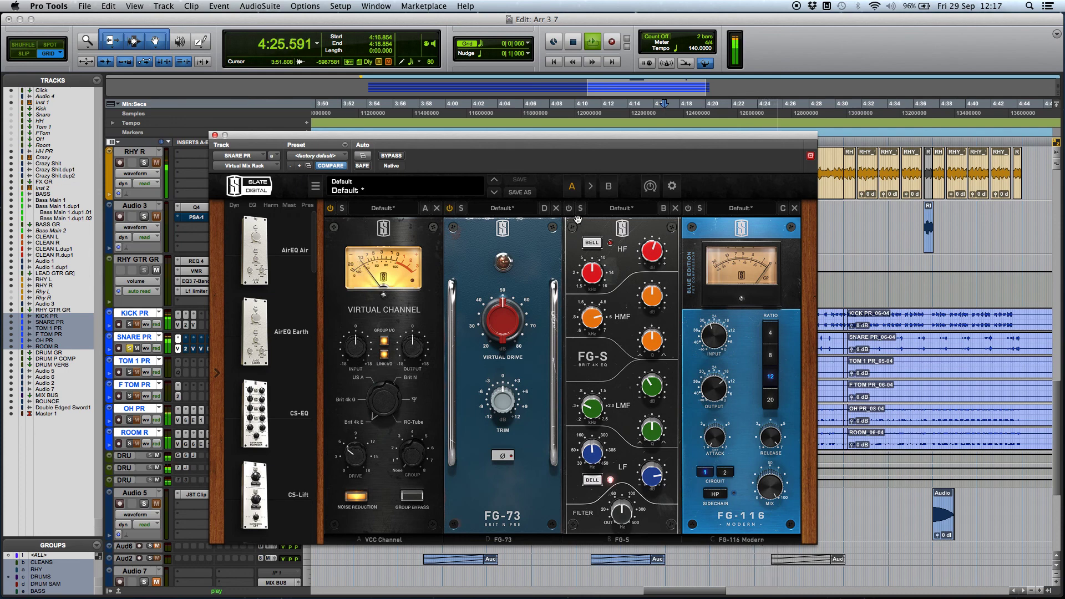
pyautogui.click(570, 209)
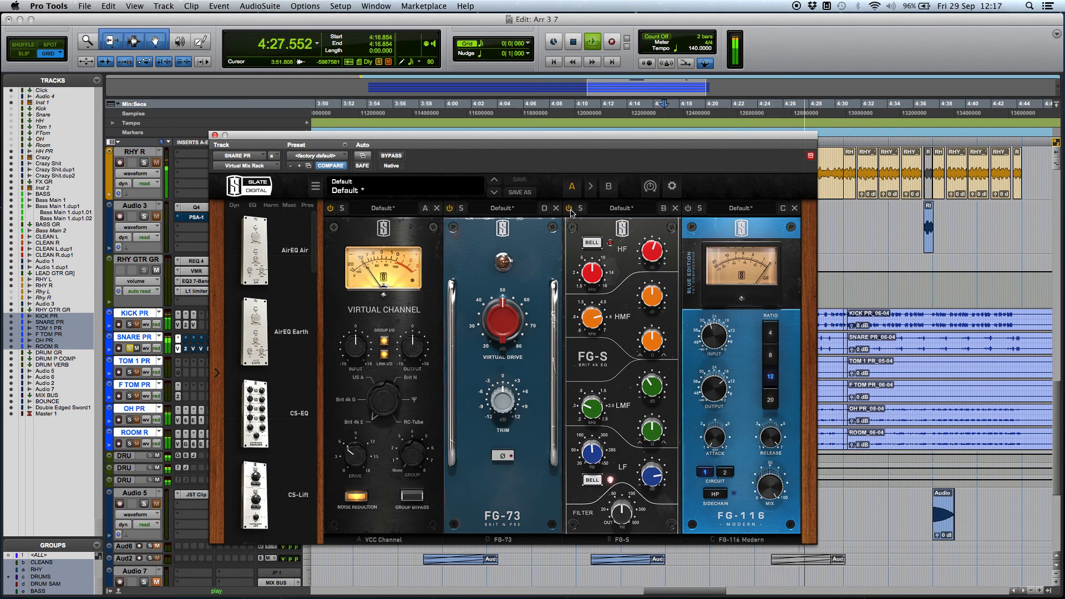
pyautogui.click(689, 209)
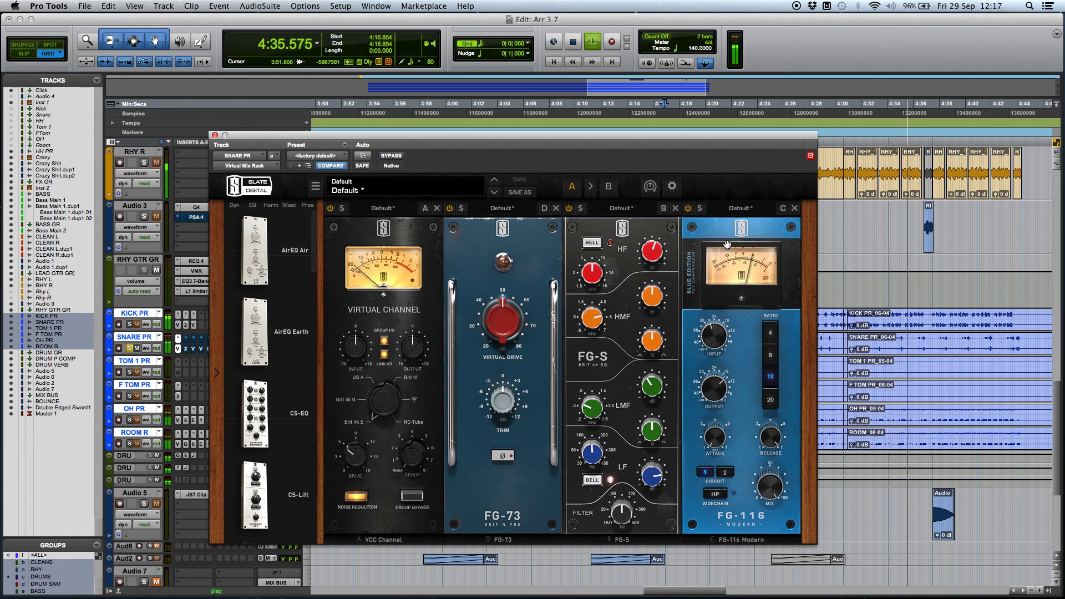
pyautogui.press('space')
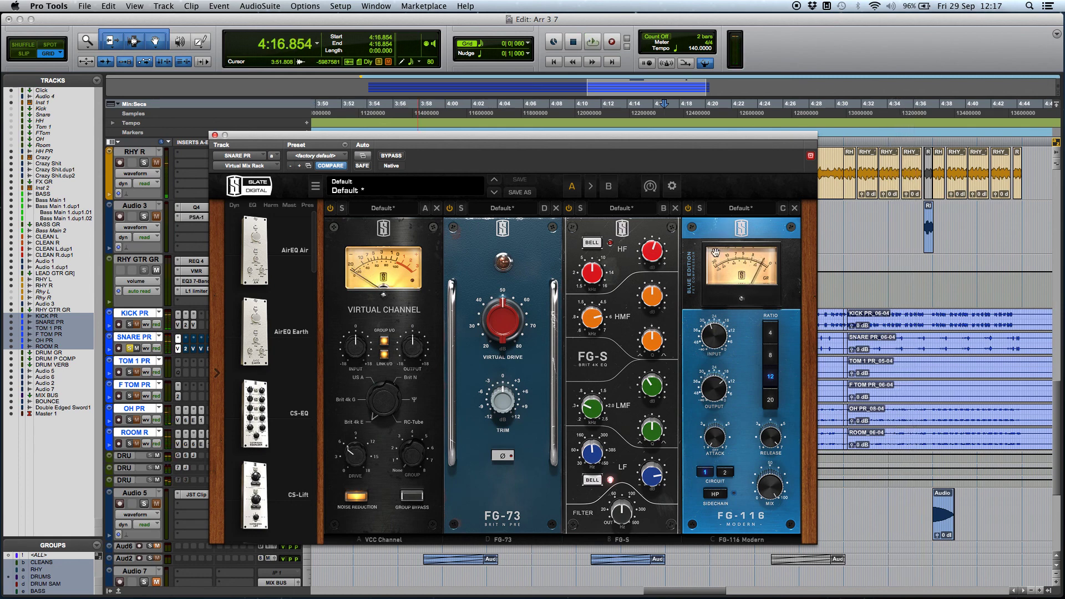
# Step: Examine the LF, LMF, HMF and HF band settings of the snare's FG-S equalizer
pyautogui.moveTo(594, 459)
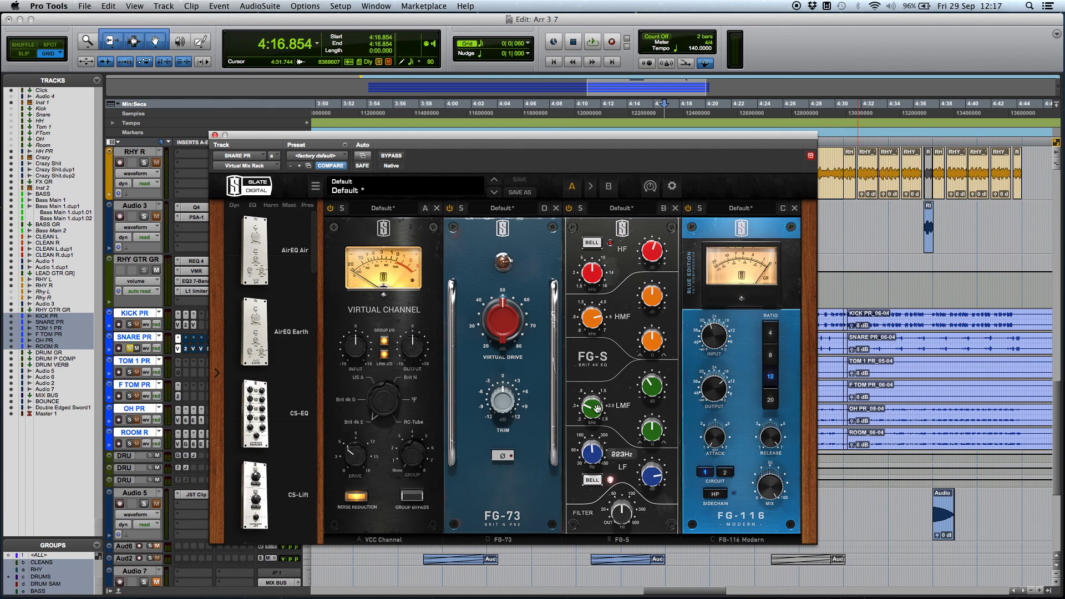
pyautogui.moveTo(593, 409)
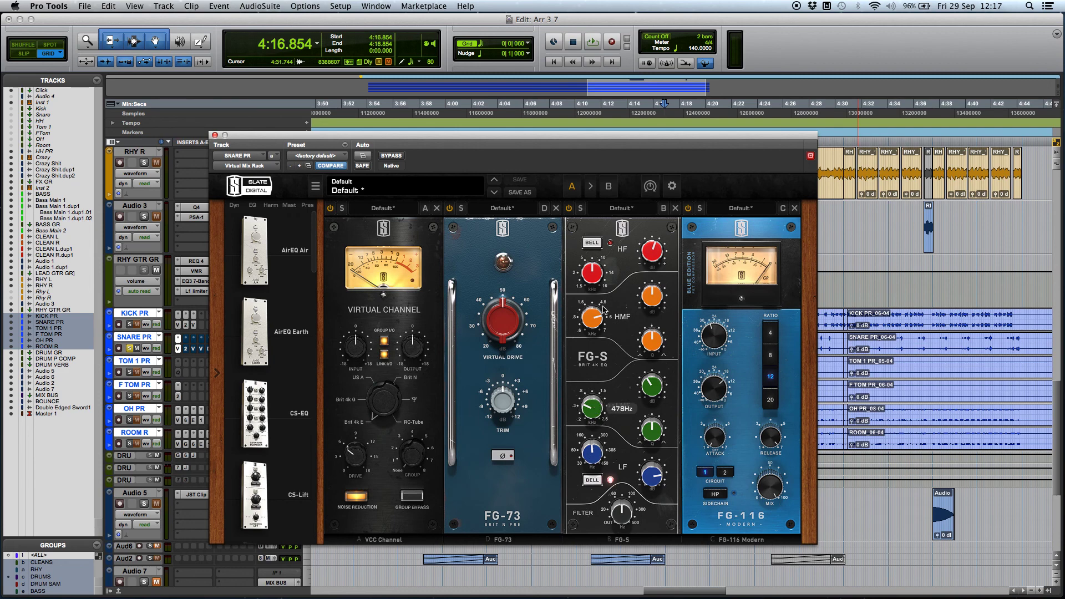
pyautogui.moveTo(650, 298)
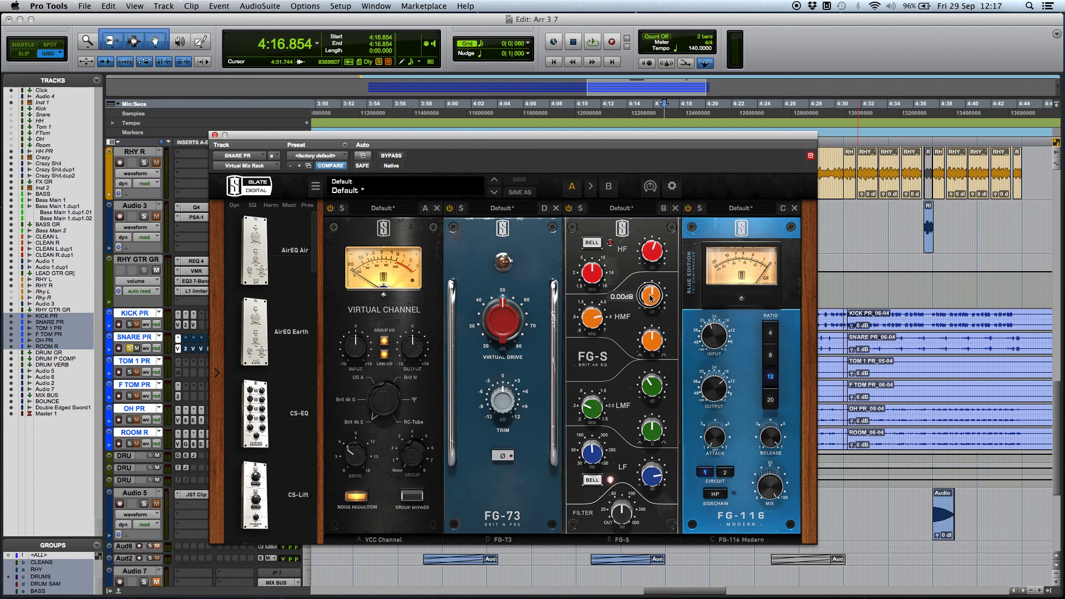
pyautogui.moveTo(592, 273)
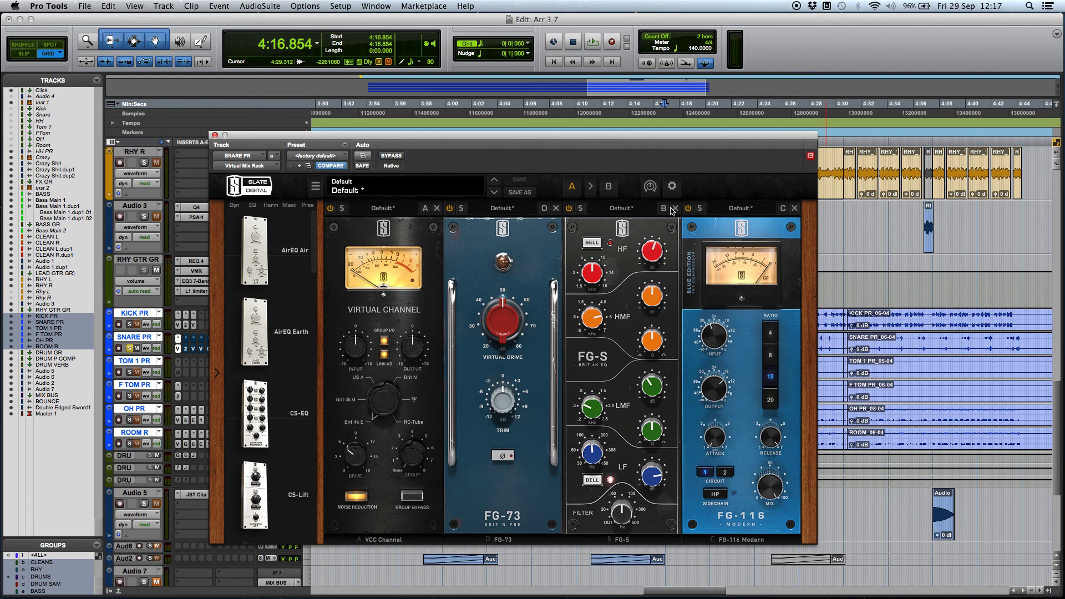
# Step: Close the snare's first Virtual Mix Rack, then activate and open Trigger 2 on SNARE PR
pyautogui.moveTo(629, 138); pyautogui.dragTo(701, 139)
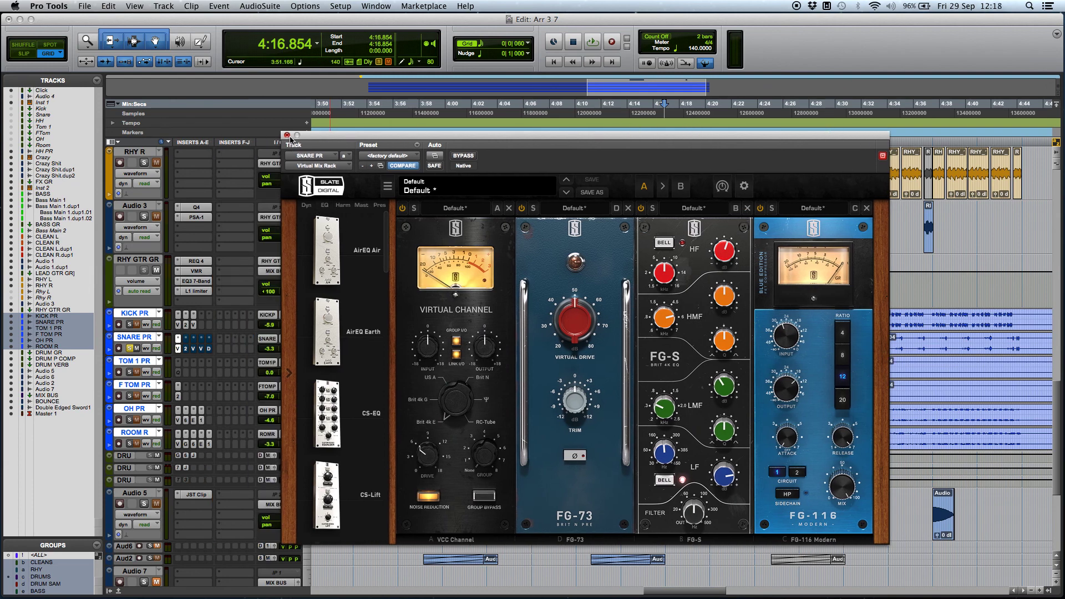
pyautogui.click(286, 137)
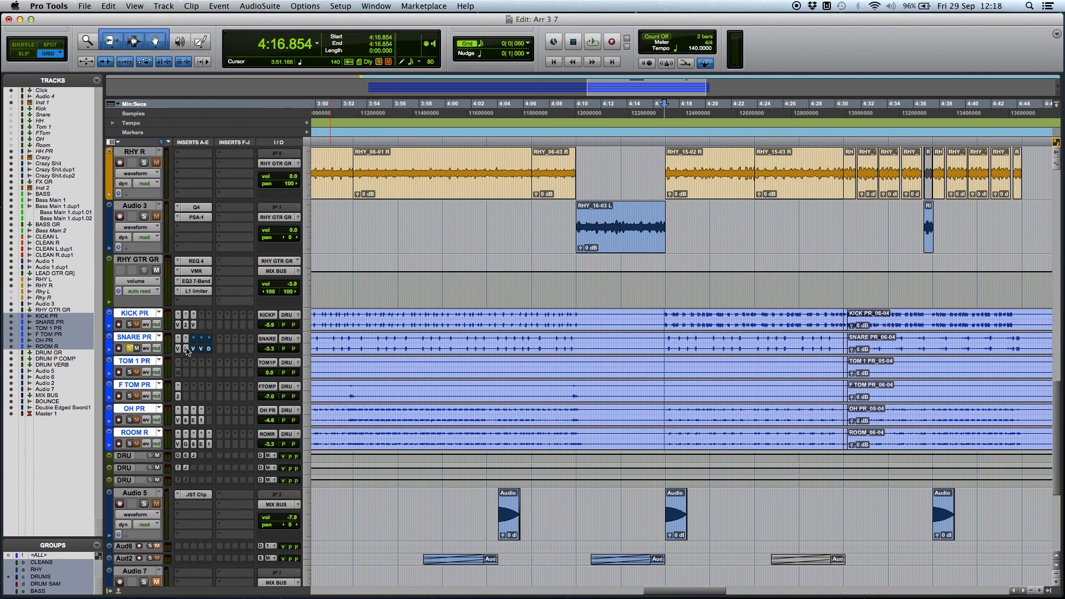
pyautogui.click(214, 355)
pyautogui.moveTo(559, 135); pyautogui.dragTo(549, 134)
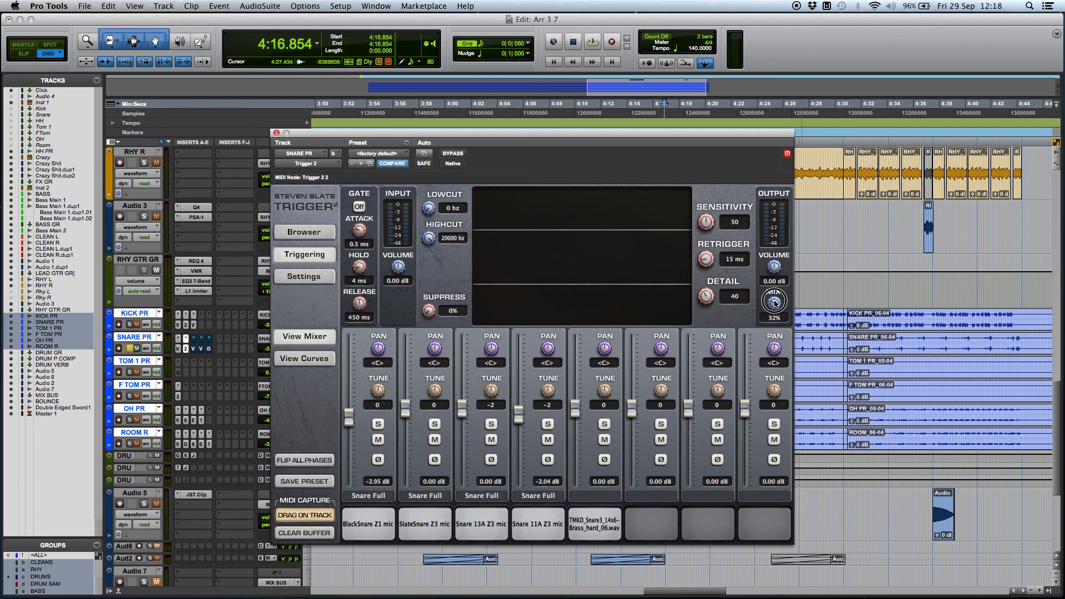
# Step: Examine the snare samples loaded in Trigger 2's slots, from BlackSnare Z1 mic to the TMKD_Snare3 brass sample
pyautogui.click(371, 533)
pyautogui.press('space')
pyautogui.press('space')
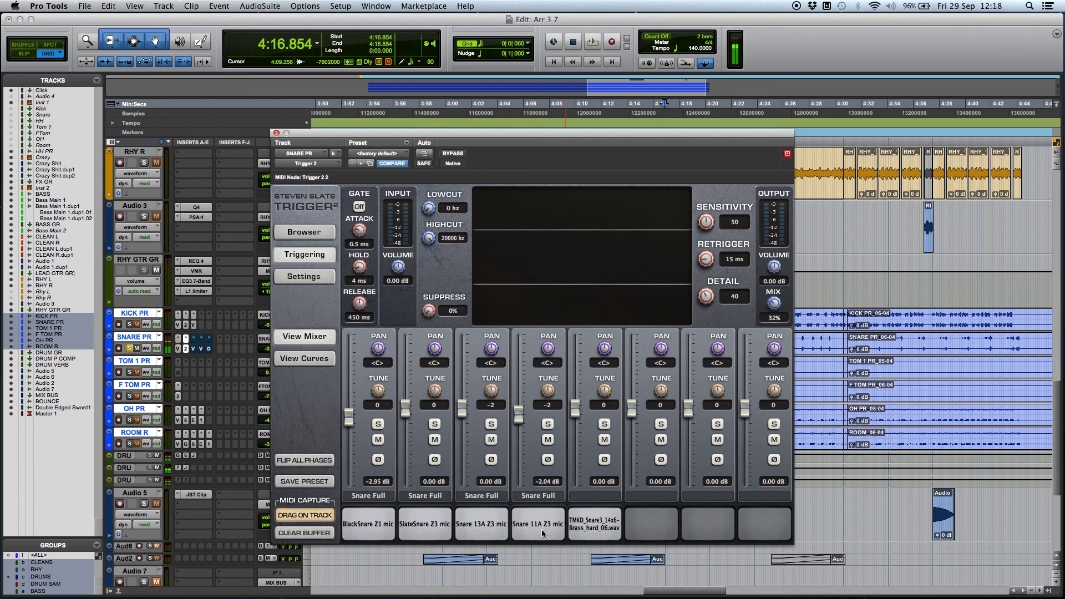
pyautogui.click(601, 528)
# Step: Compare the snare with Trigger 2 bypassed and active during playback, and close the plug-in
pyautogui.click(460, 157)
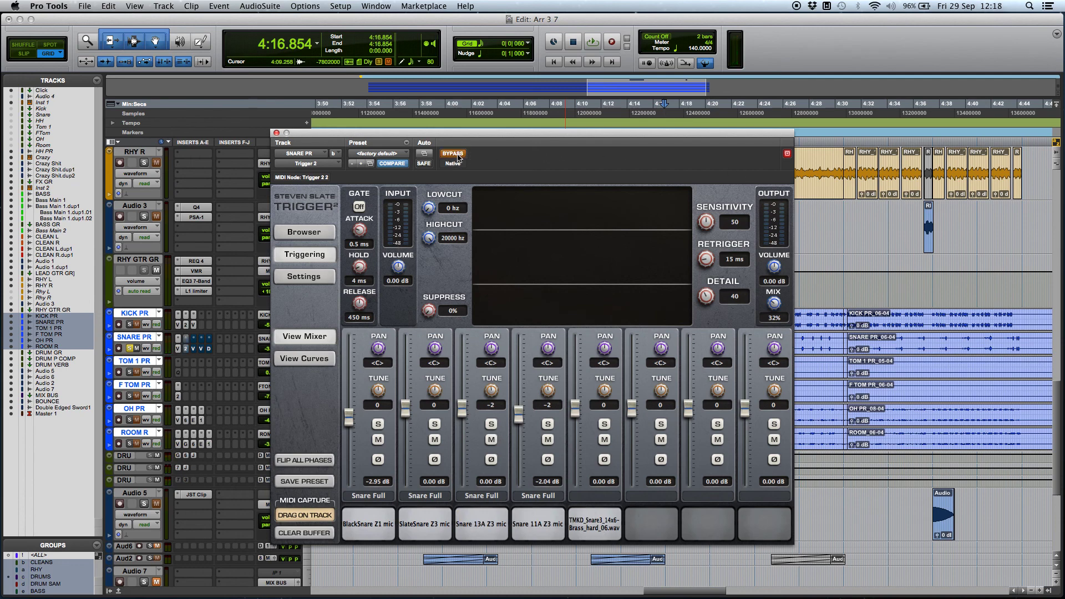
pyautogui.press('space')
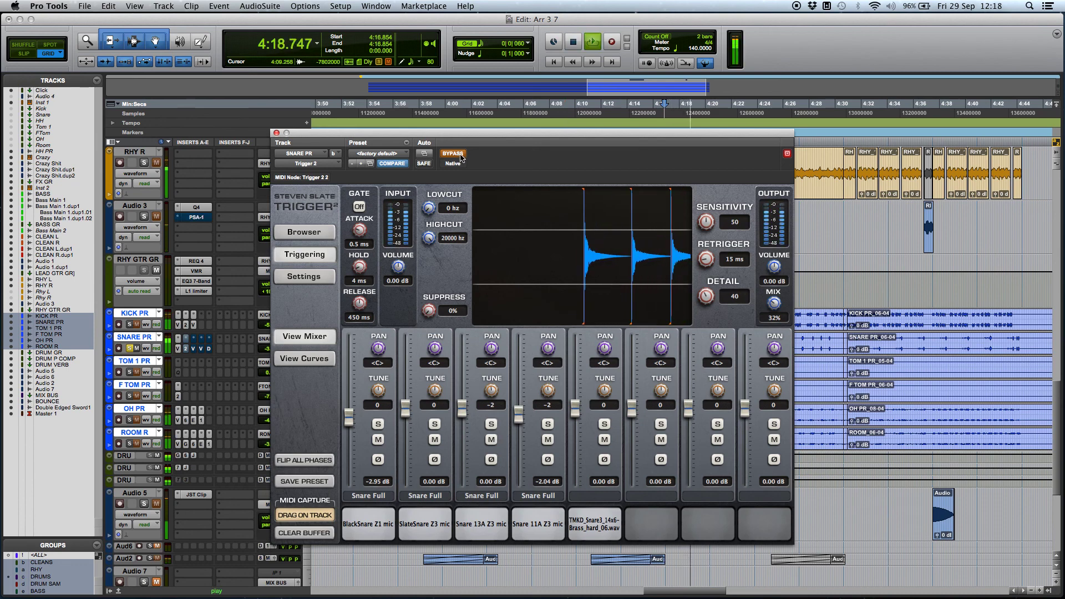
pyautogui.click(460, 157)
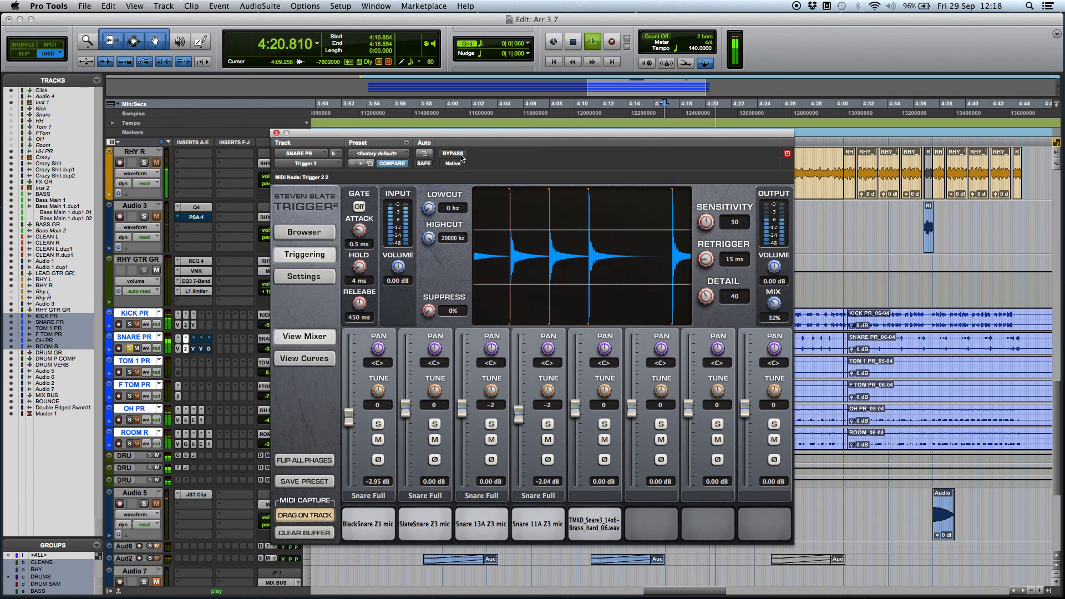
pyautogui.press('space')
pyautogui.click(277, 133)
# Step: Activate and open the second Virtual Mix Rack on SNARE PR and check its FG-S frequency and filter settings
pyautogui.click(193, 349)
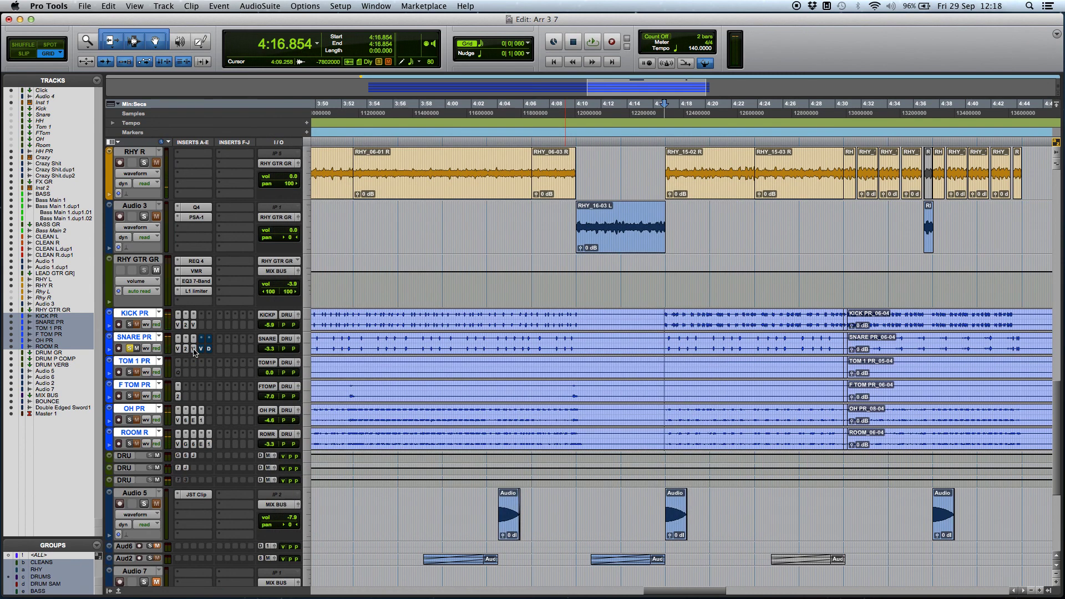
pyautogui.moveTo(506, 136); pyautogui.dragTo(535, 133)
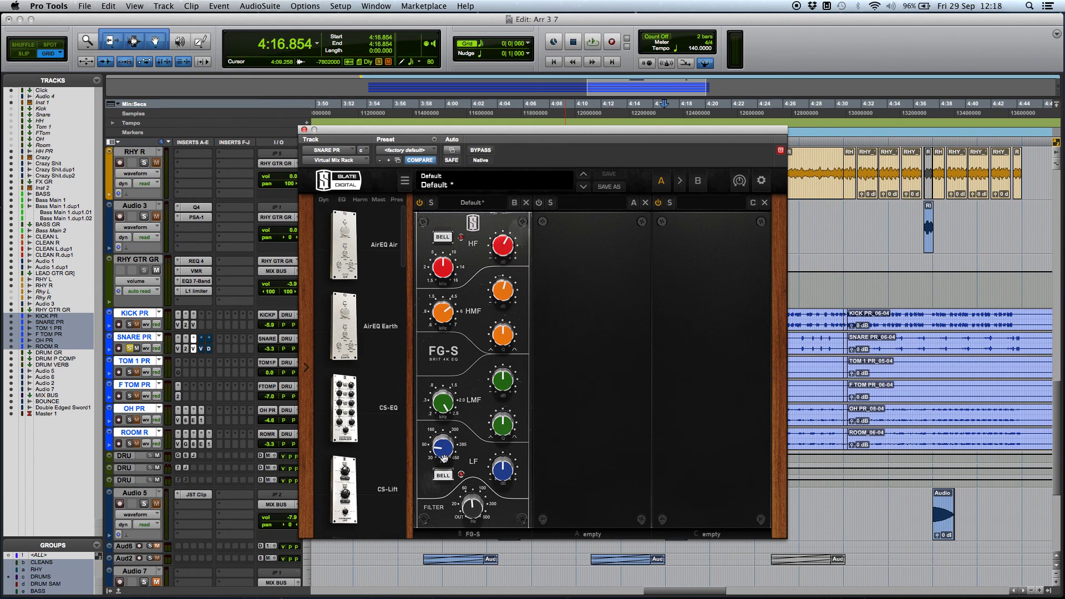
pyautogui.moveTo(446, 317)
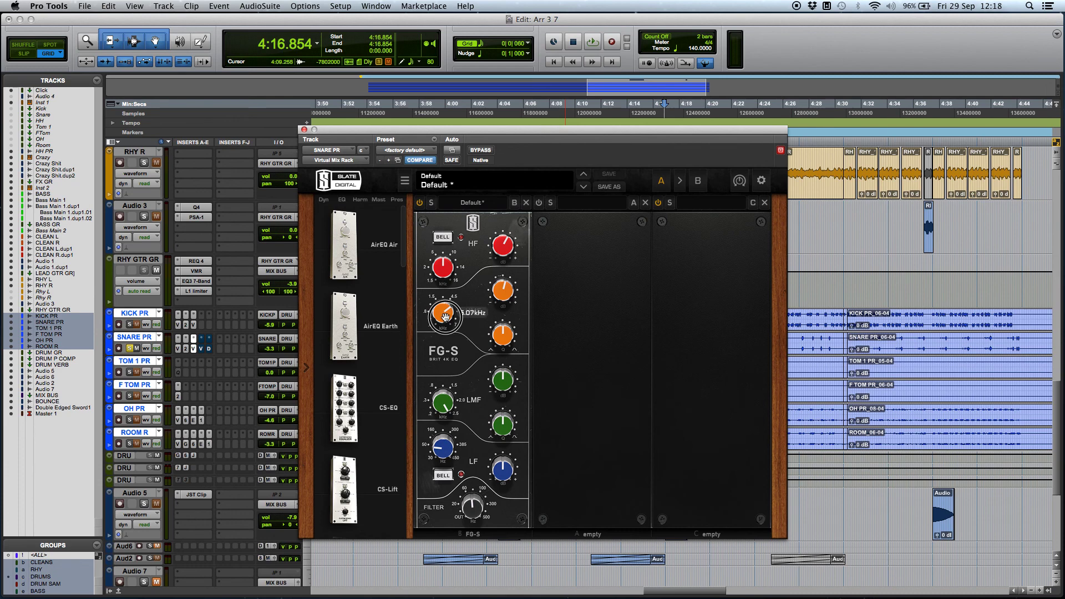
pyautogui.moveTo(448, 268)
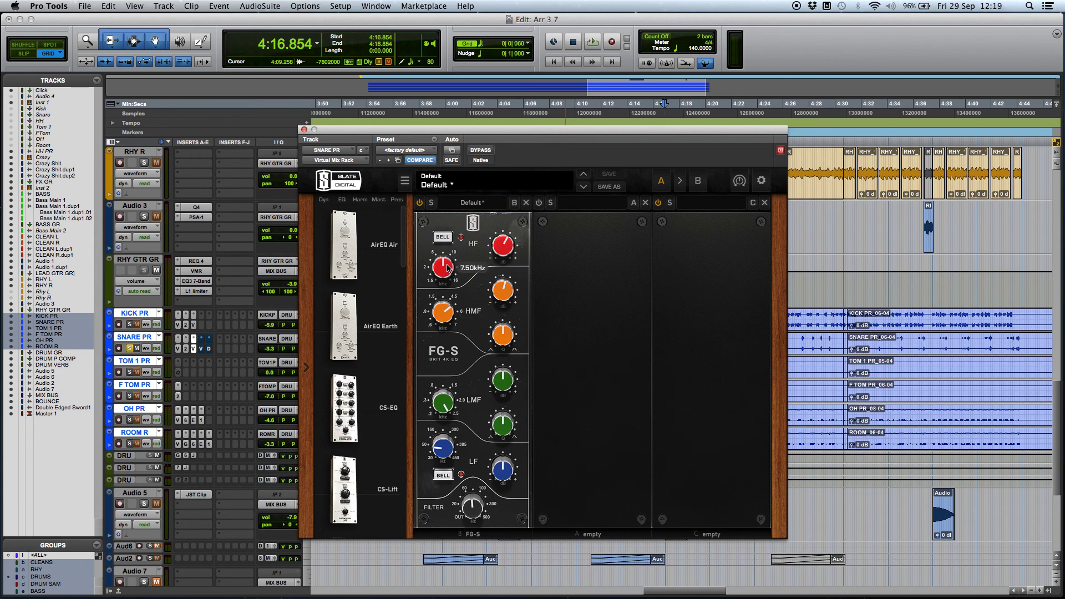
pyautogui.moveTo(470, 510)
# Step: Play the snare with the second rack's FG-S off, switch it on during playback, and close the rack
pyautogui.press('space')
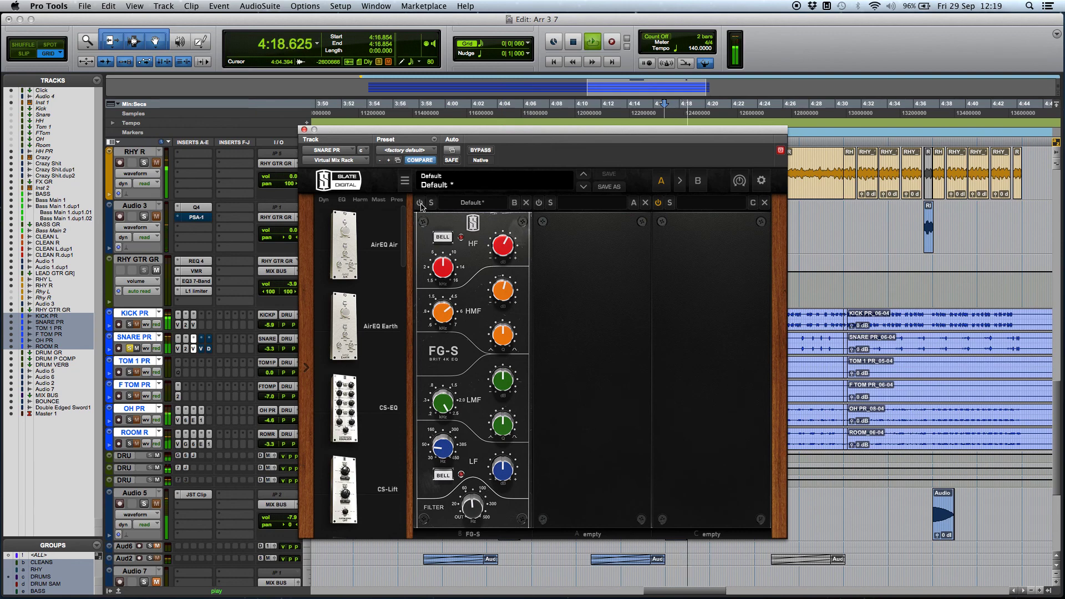
pyautogui.click(420, 203)
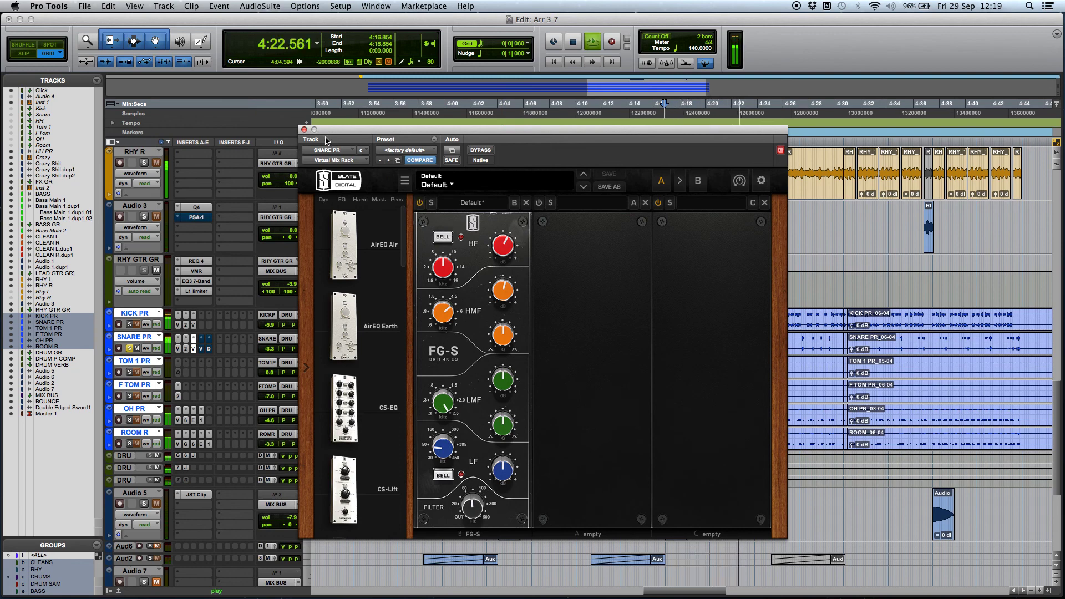
pyautogui.press('space')
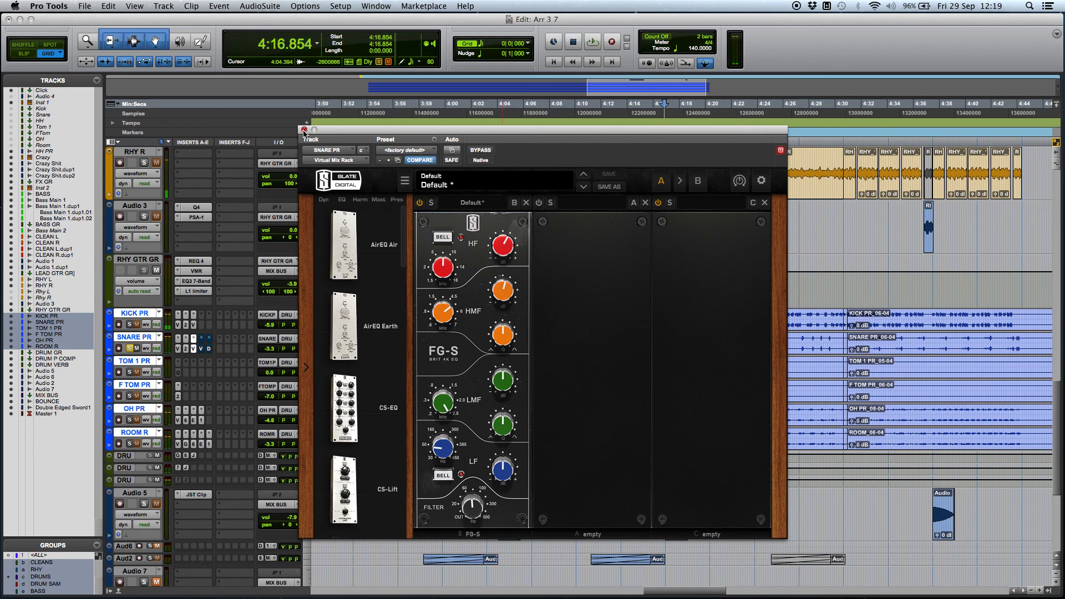
pyautogui.click(304, 130)
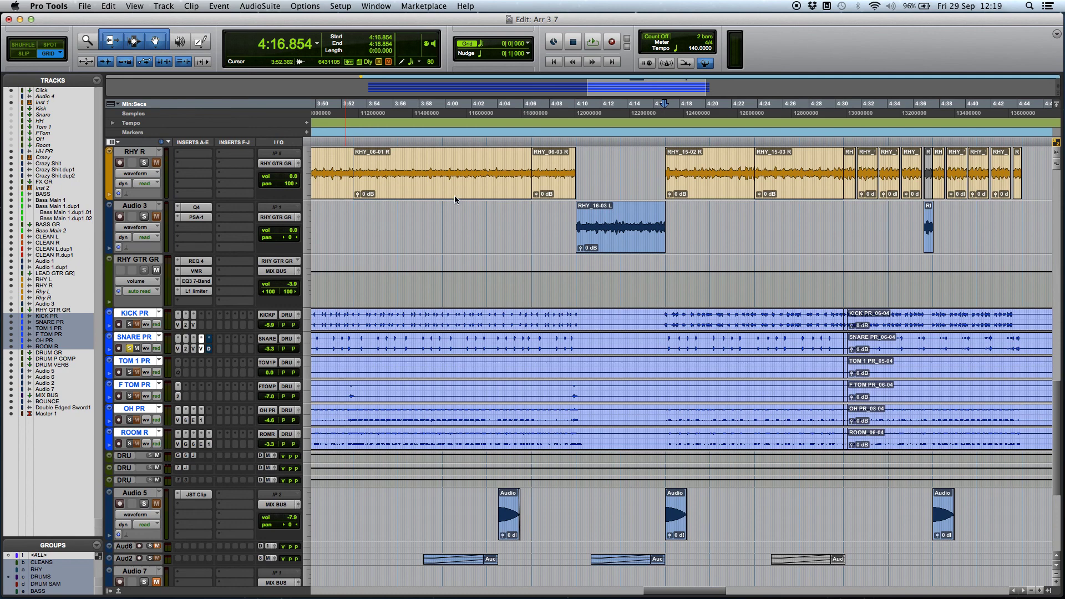
# Step: Activate and open Virtual Tape Machines on SNARE PR
pyautogui.click(200, 348)
pyautogui.moveTo(613, 129); pyautogui.dragTo(567, 237)
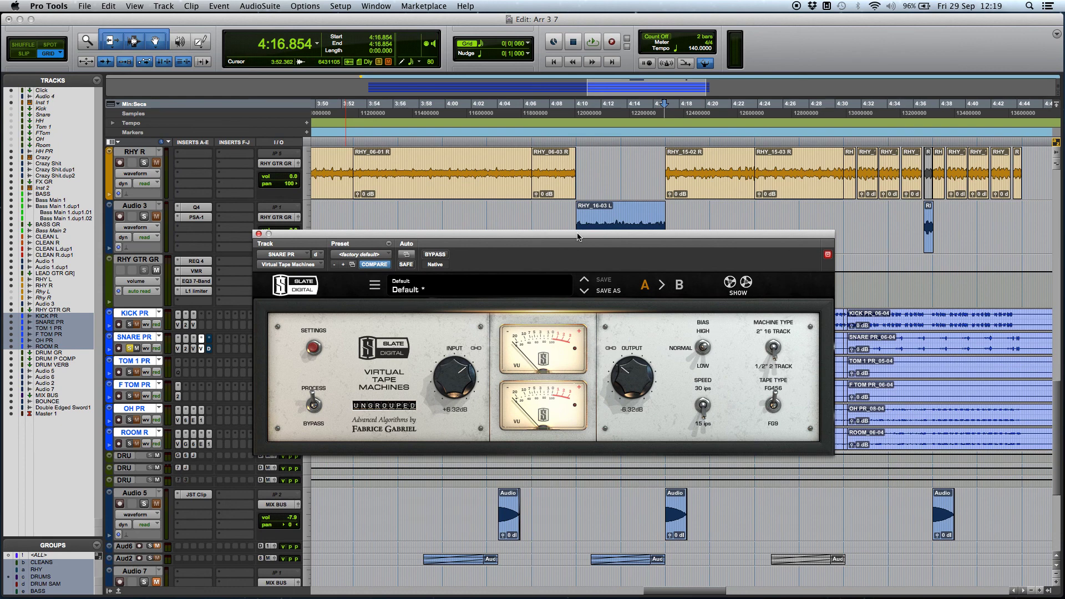
pyautogui.moveTo(578, 237); pyautogui.dragTo(587, 228)
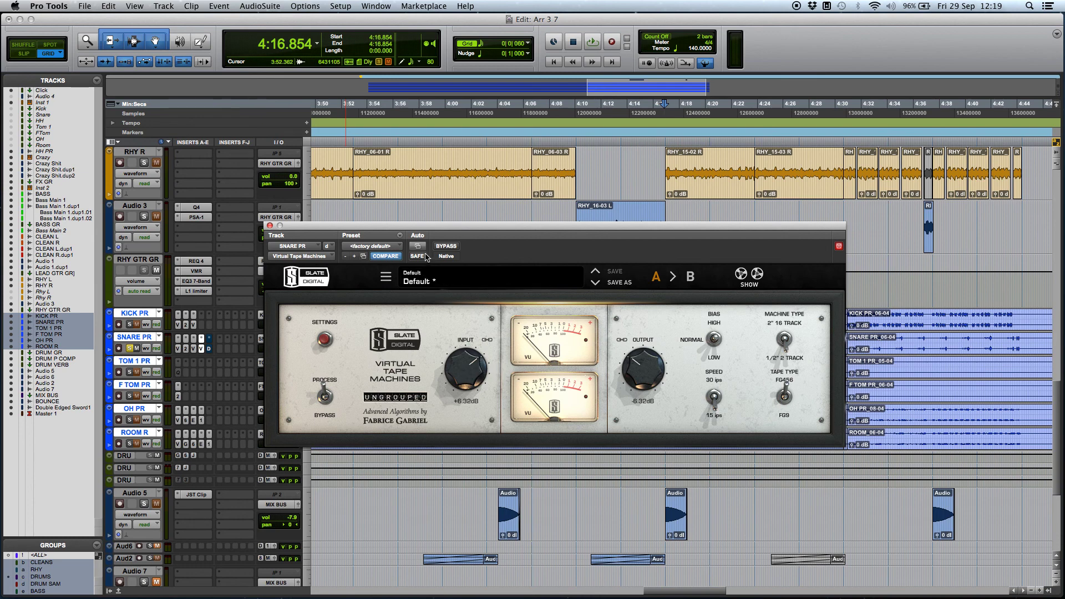
# Step: Compare the snare with Virtual Tape Machines bypassed and active during playback, and close the plug-in
pyautogui.click(456, 247)
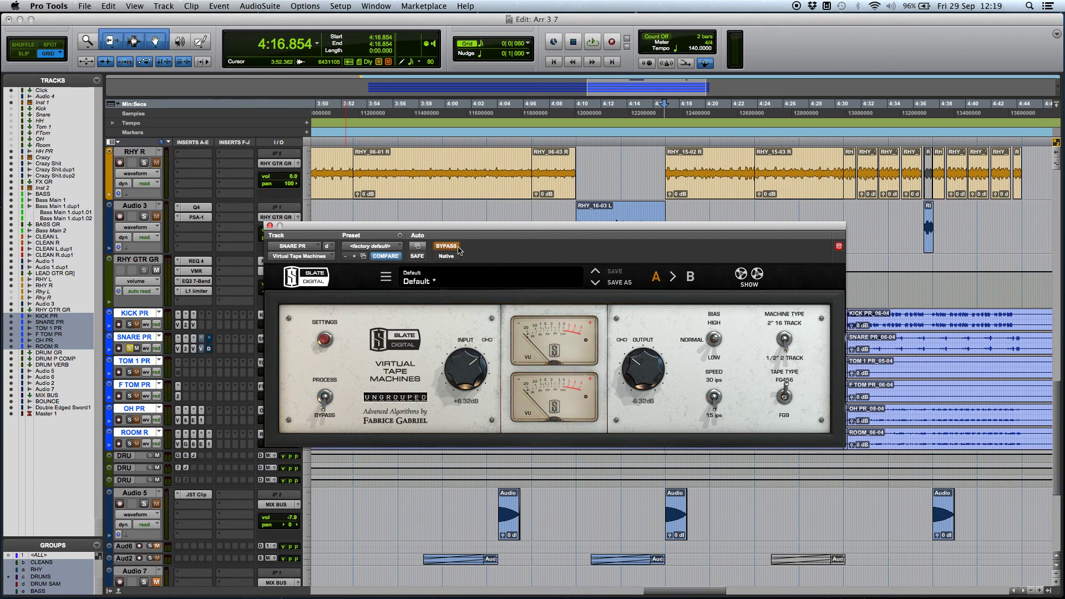
pyautogui.press('space')
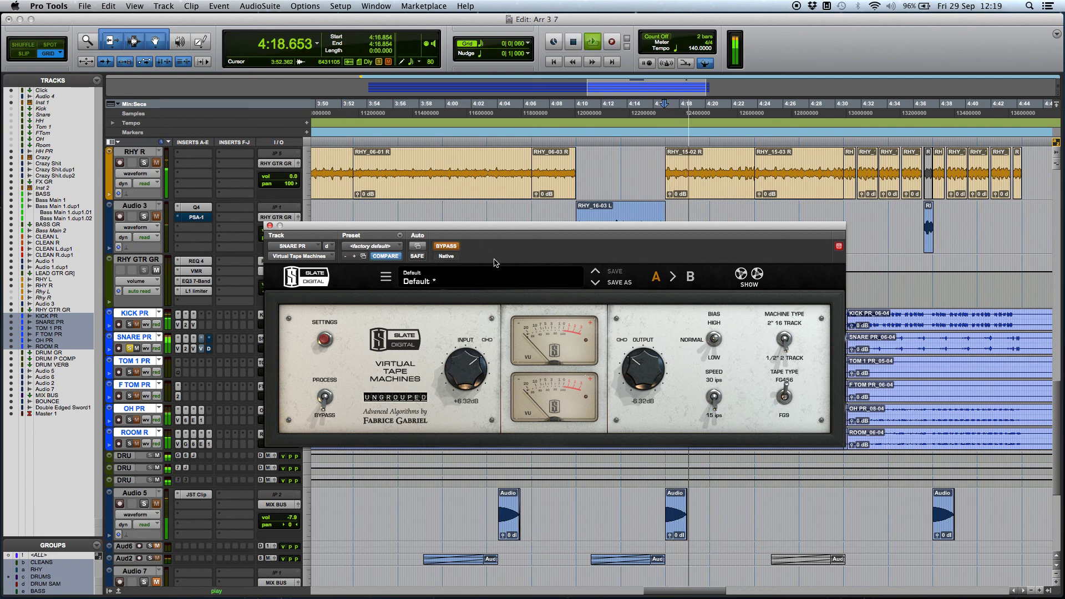
pyautogui.click(458, 248)
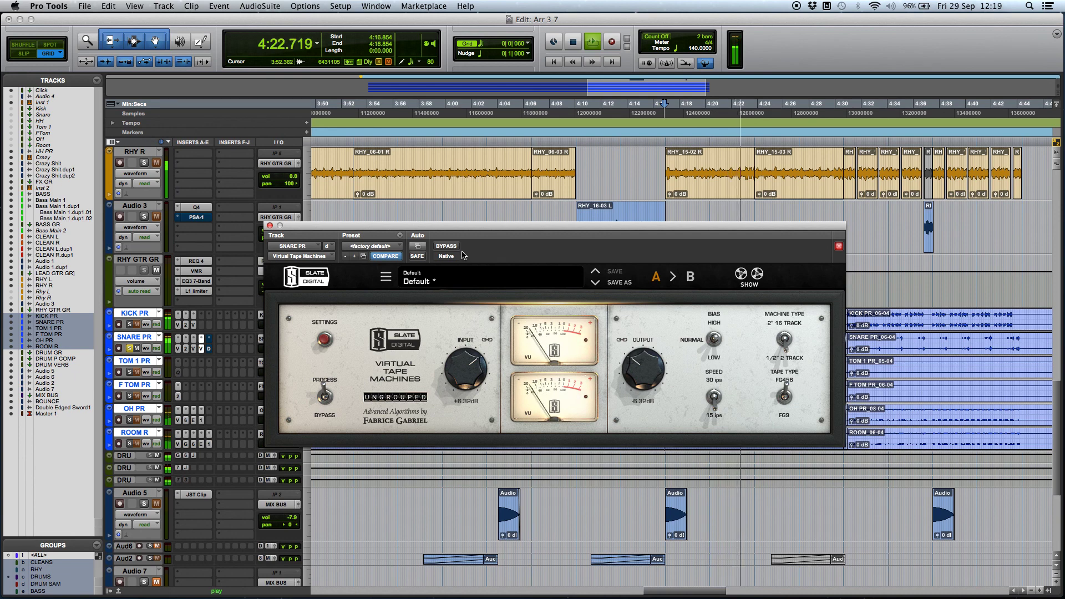
pyautogui.click(456, 247)
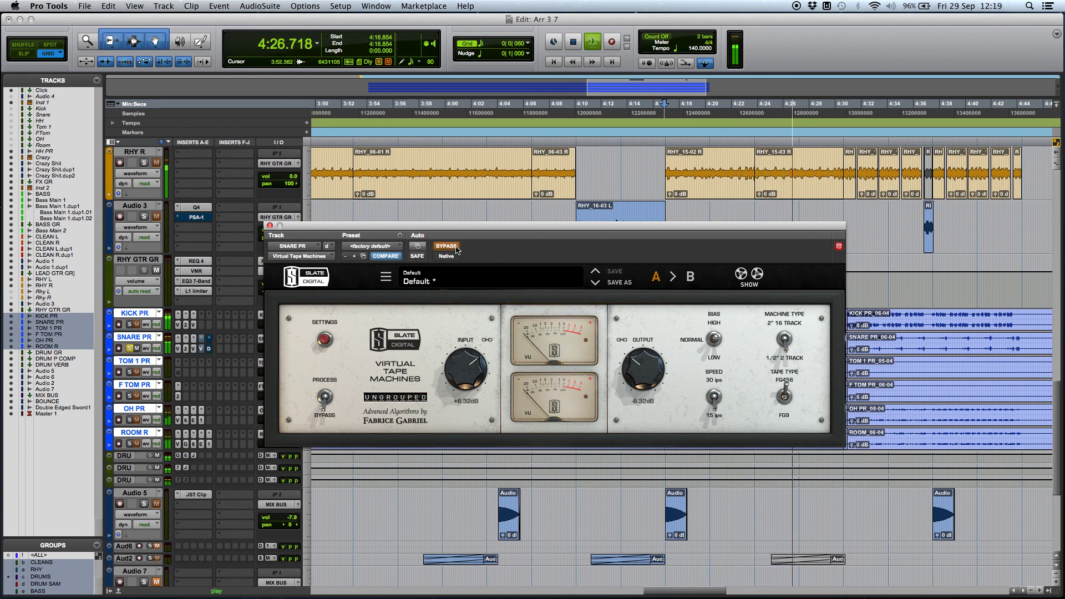
pyautogui.click(457, 248)
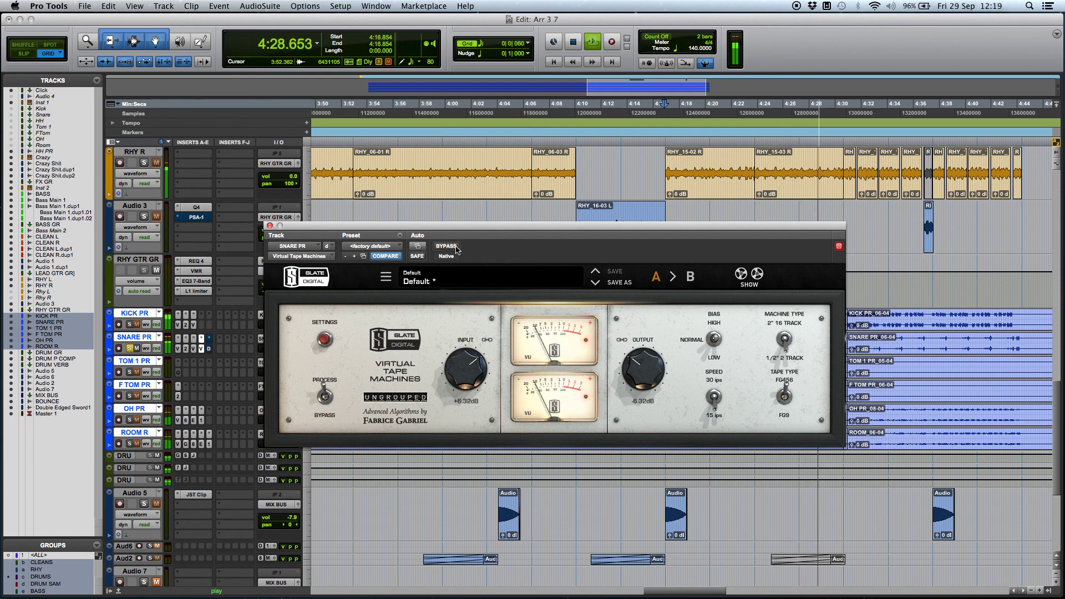
pyautogui.press('space')
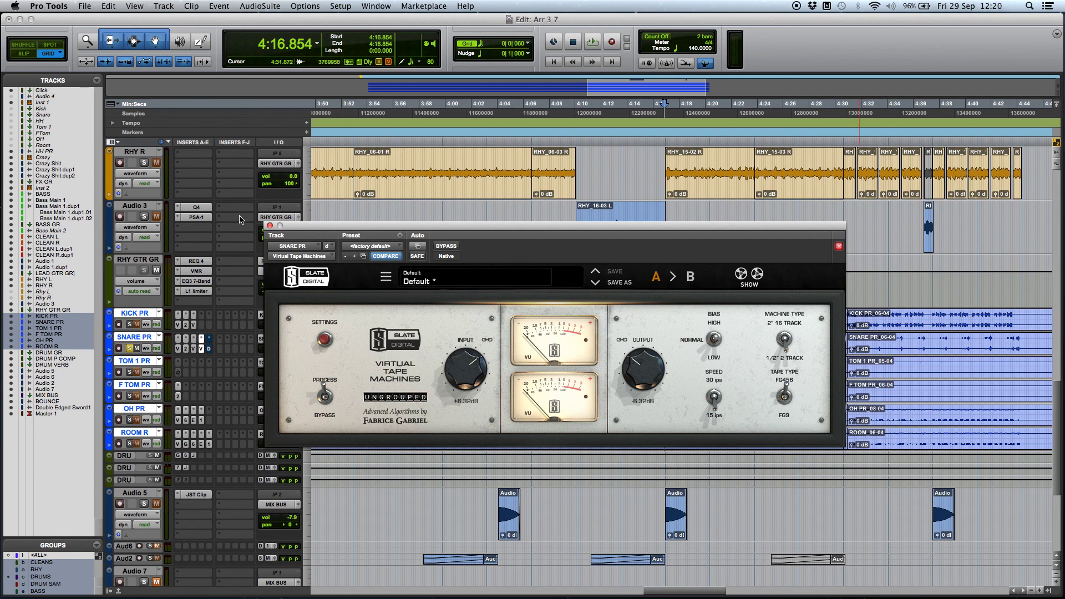
pyautogui.click(269, 226)
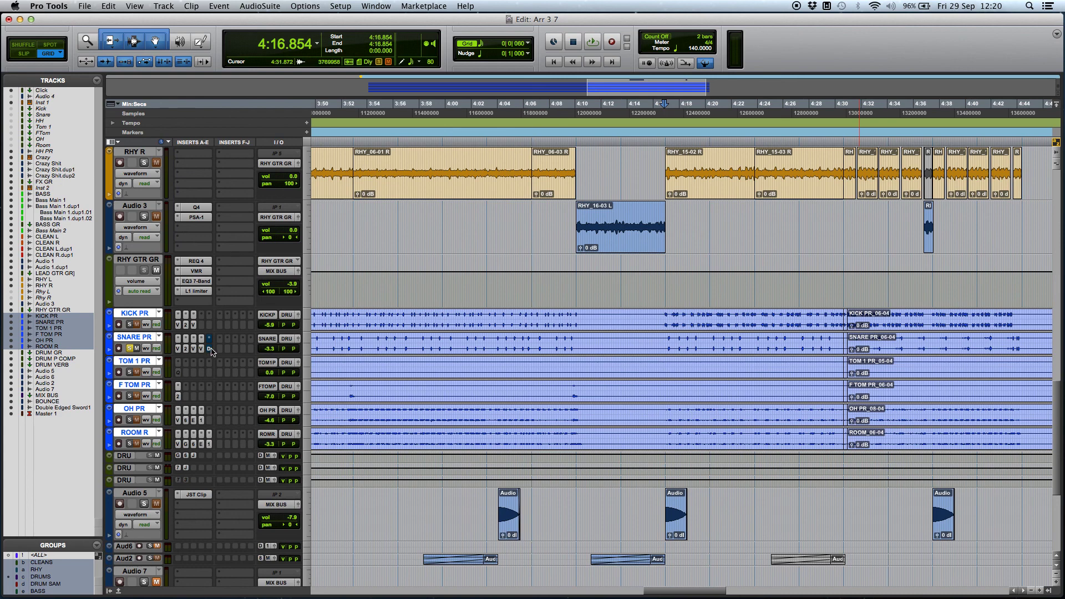
# Step: Activate and open D-Verb on SNARE PR and compare the soloed snare with the reverb bypassed and active during playback
pyautogui.click(209, 348)
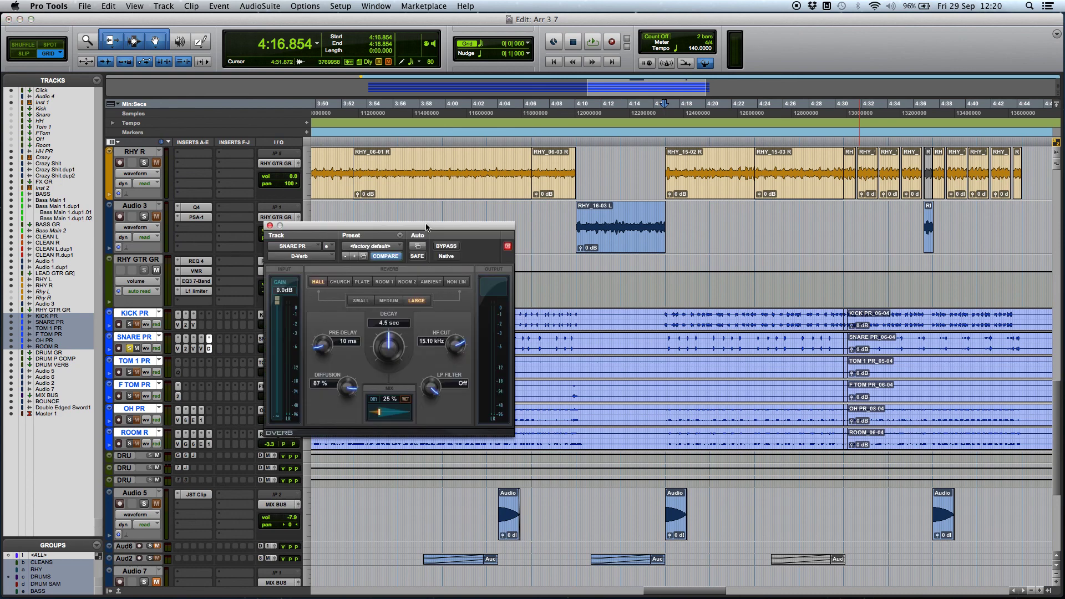
pyautogui.moveTo(423, 224); pyautogui.dragTo(537, 234)
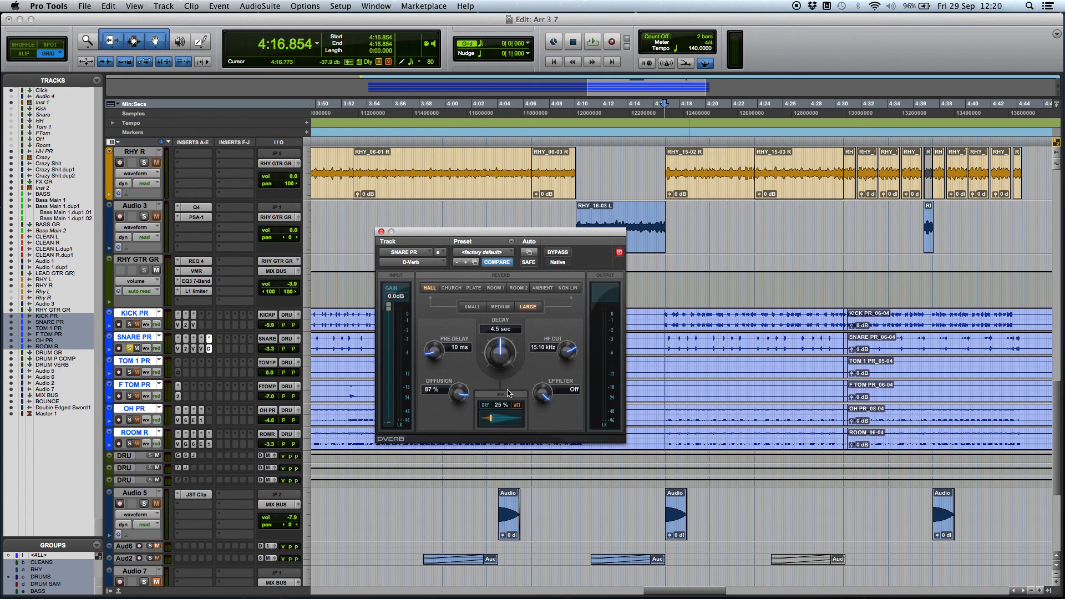
pyautogui.click(559, 254)
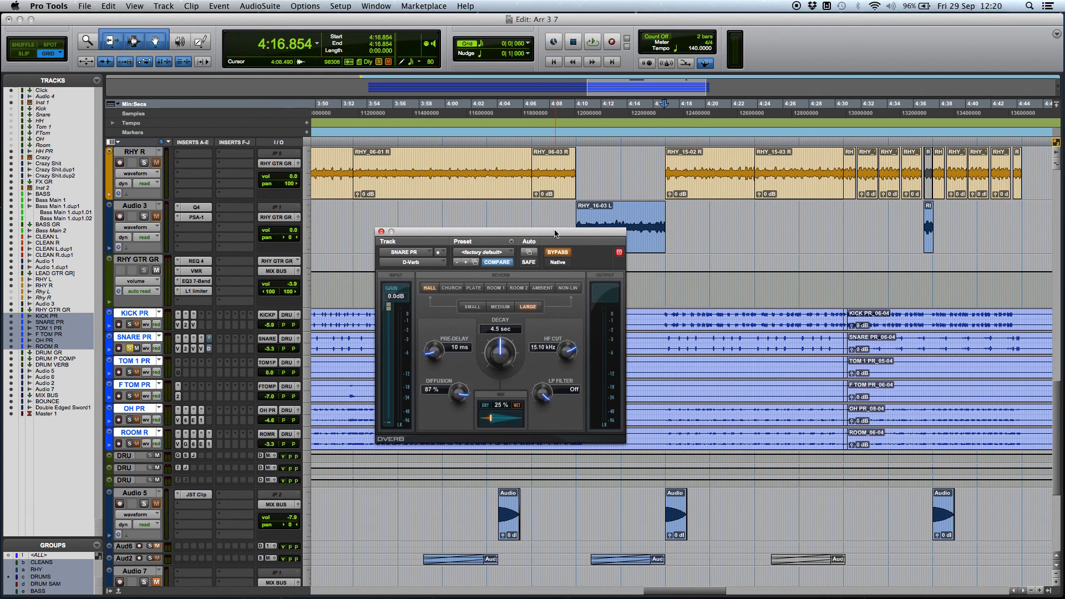
pyautogui.moveTo(557, 234); pyautogui.dragTo(546, 233)
pyautogui.press('space')
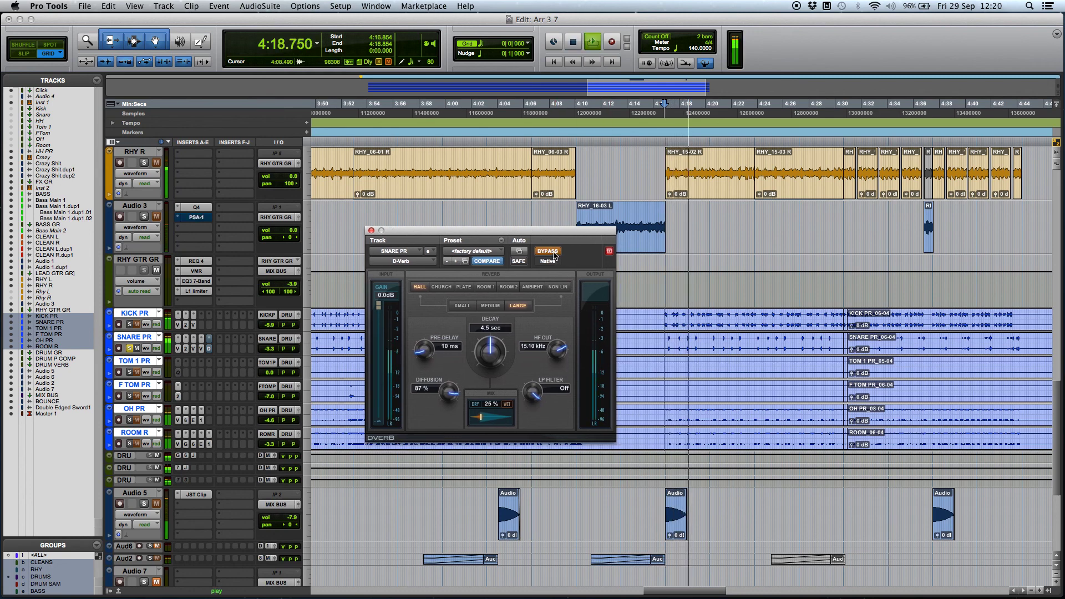
pyautogui.click(551, 253)
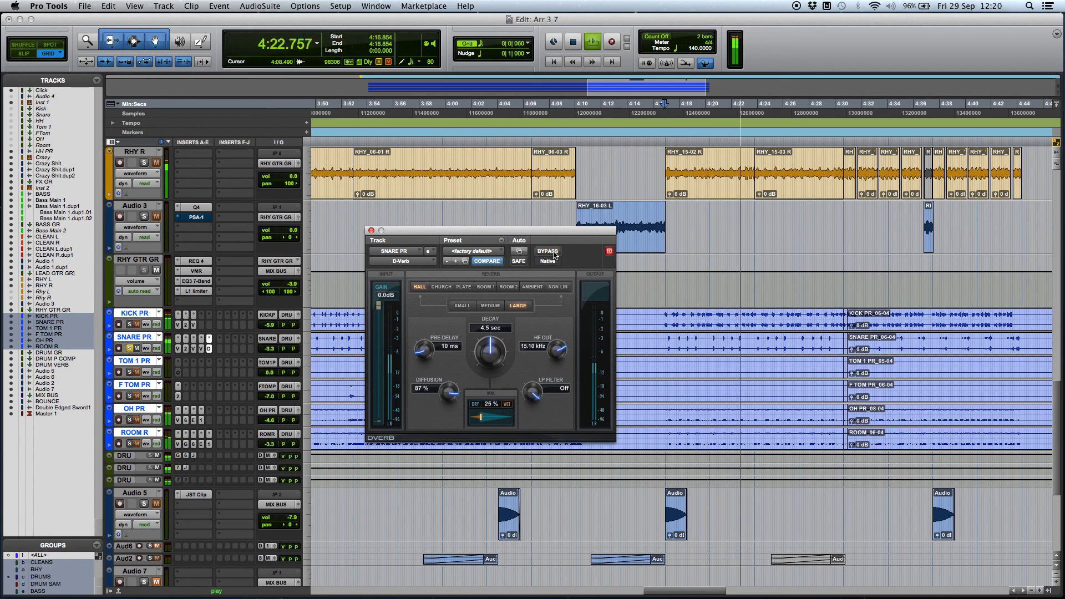
pyautogui.press('space')
pyautogui.click(371, 230)
# Step: Unsolo SNARE PR and alternate its D-Verb between bypassed and active while the full mix plays from 4:16.854
pyautogui.click(130, 348)
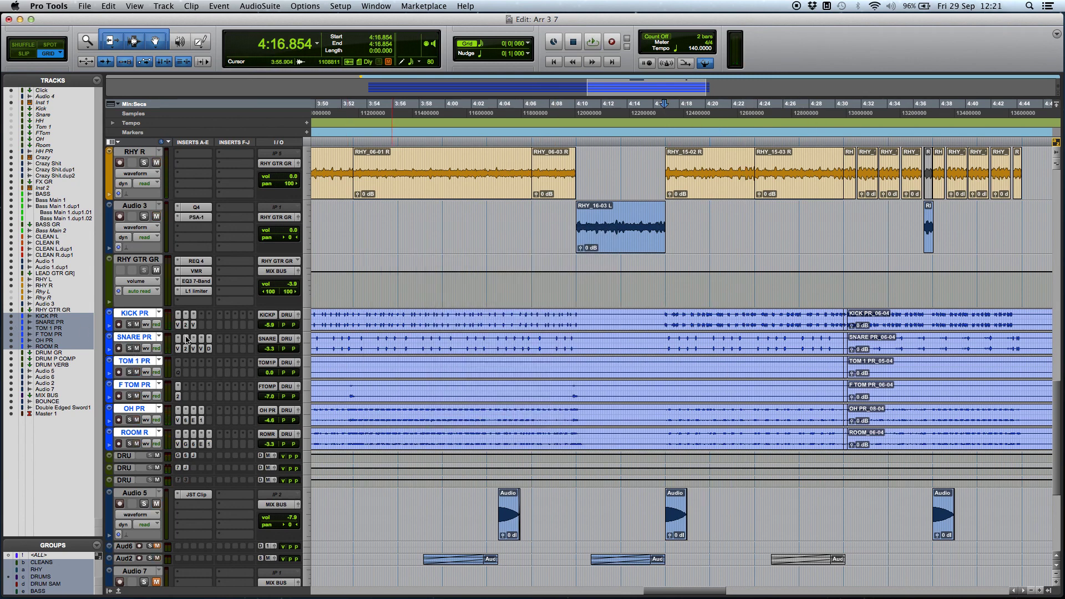
pyautogui.click(208, 339)
pyautogui.click(549, 253)
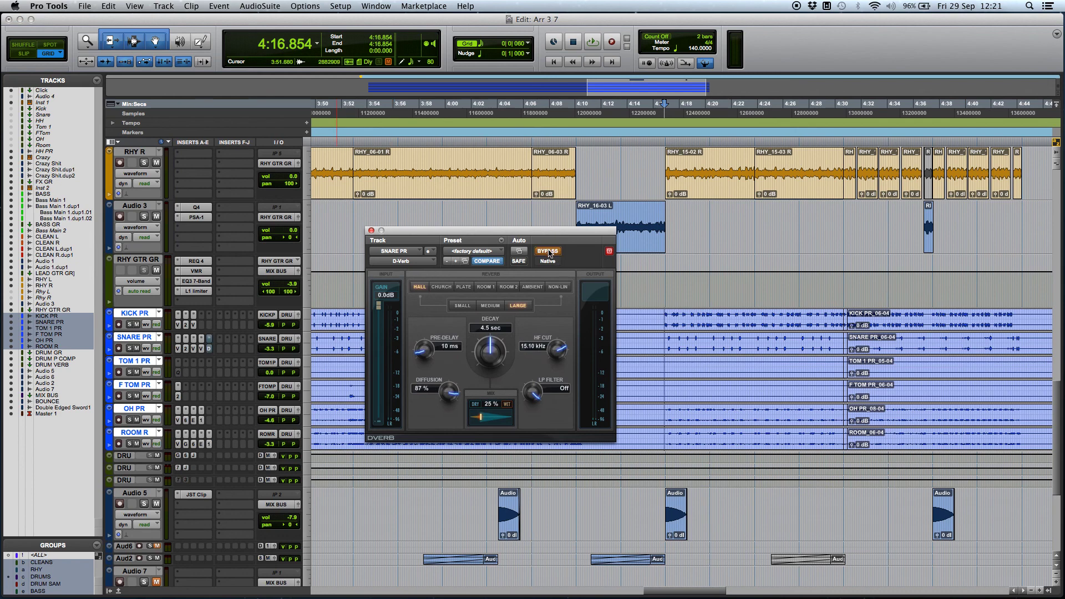
pyautogui.press('space')
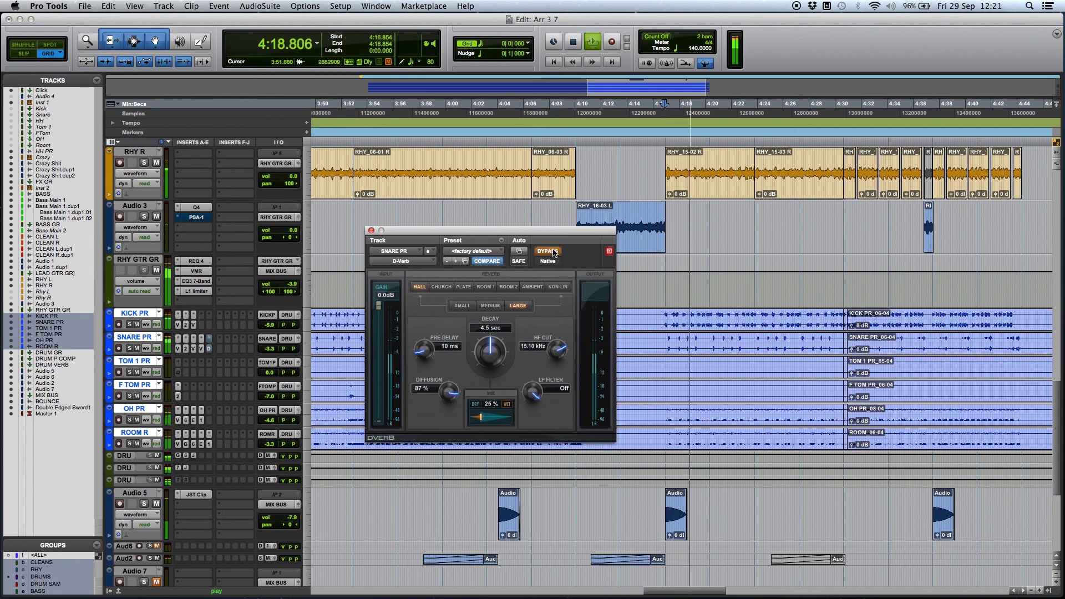
pyautogui.click(549, 251)
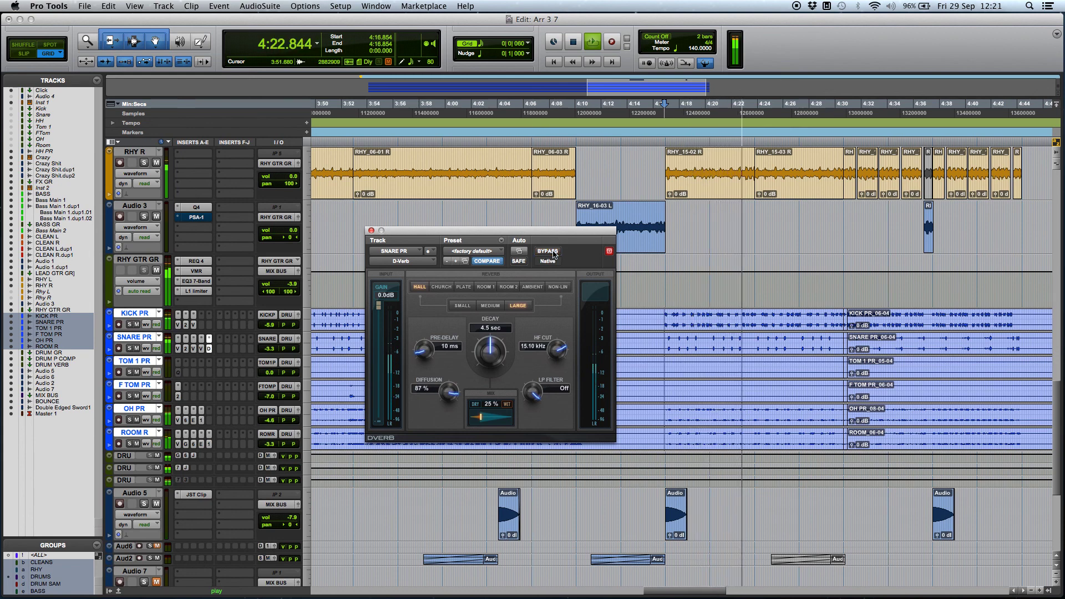
pyautogui.click(549, 251)
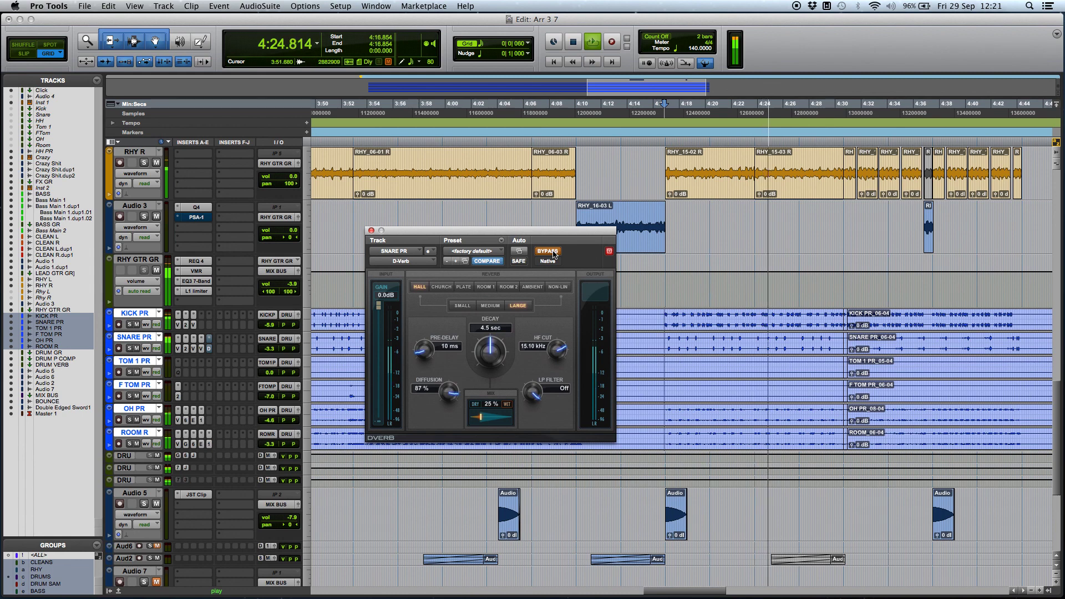
pyautogui.click(549, 251)
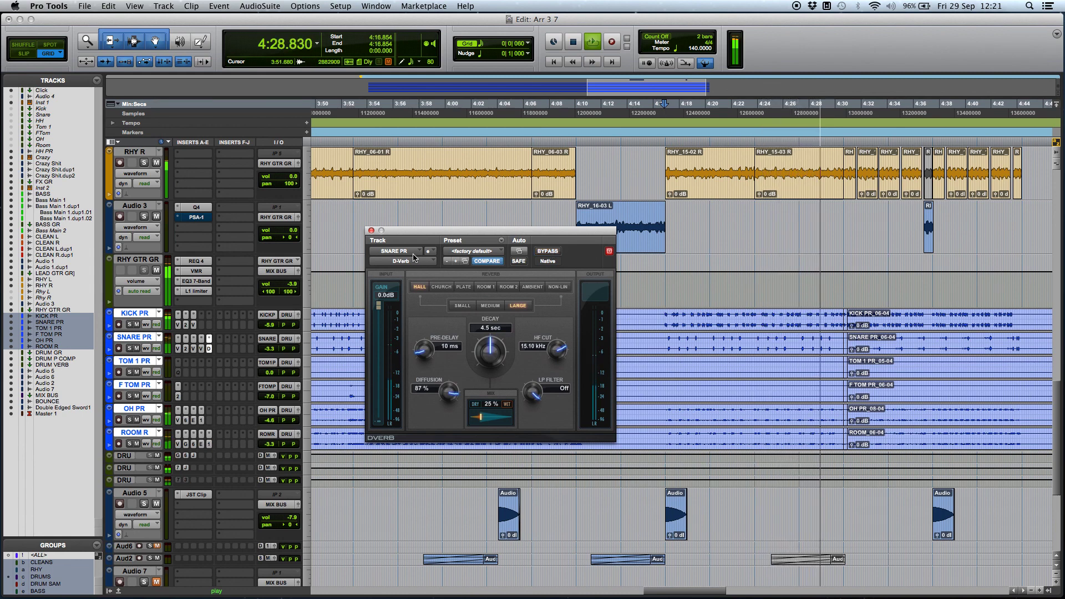
# Step: Stop playback, close D-Verb on SNARE PR, and solo the OH PR overhead track
pyautogui.press('space')
pyautogui.click(371, 230)
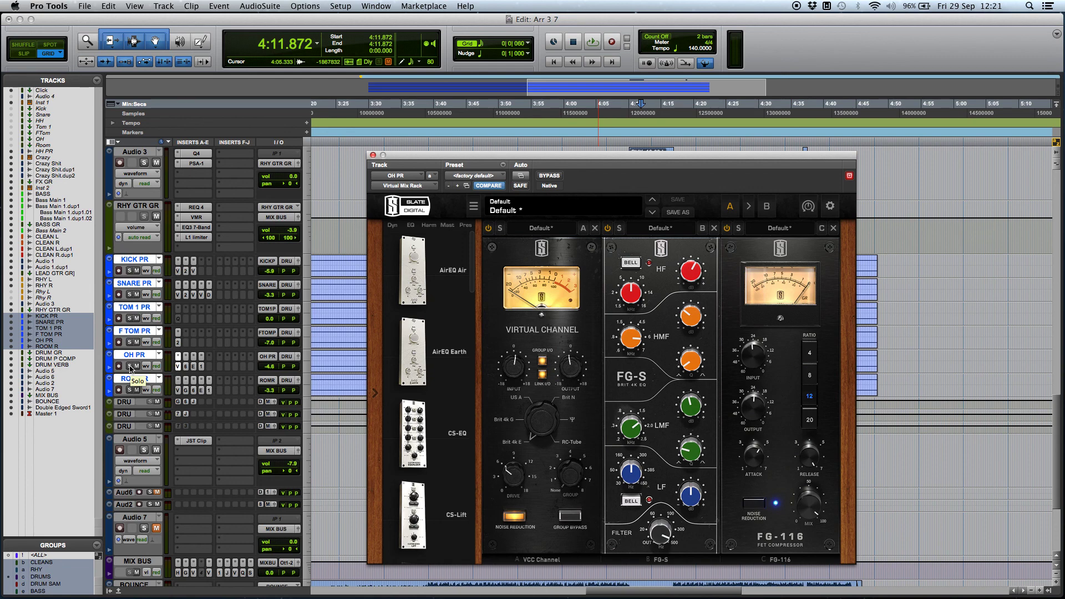
pyautogui.click(131, 367)
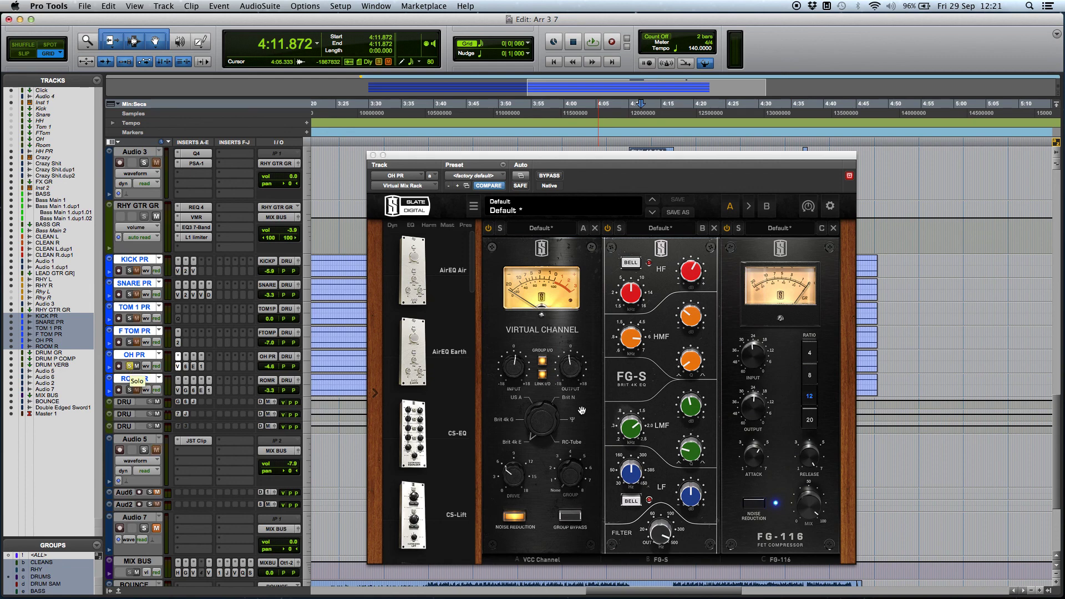
pyautogui.moveTo(661, 157); pyautogui.dragTo(632, 155)
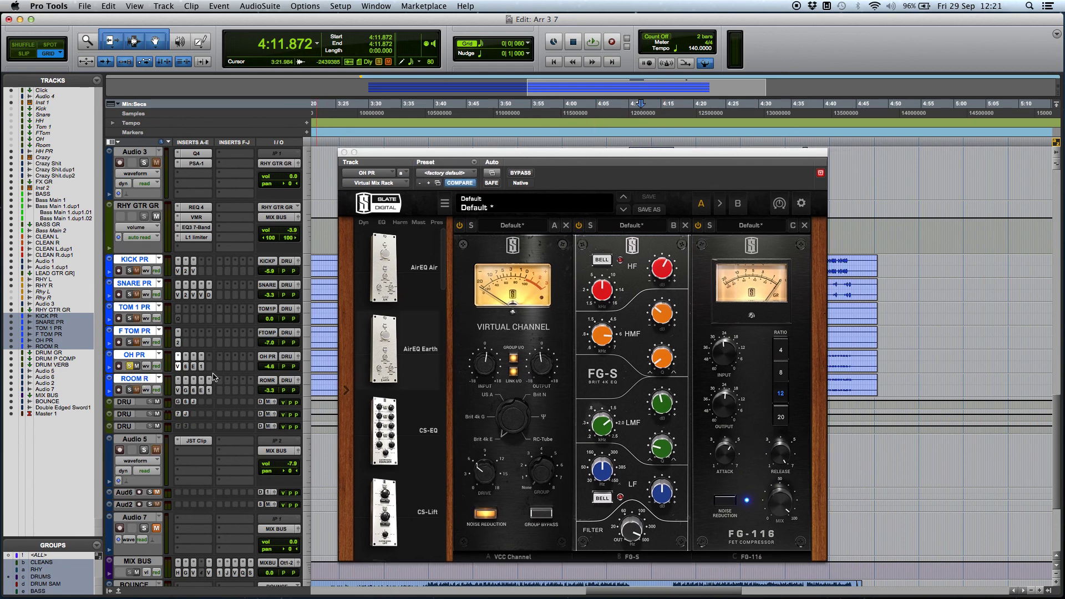
# Step: Bypass all four inserts on OH PR, including Virtual Mix Rack
pyautogui.click(189, 369)
pyautogui.keyDown('super'); pyautogui.click(178, 367); pyautogui.keyUp('super')
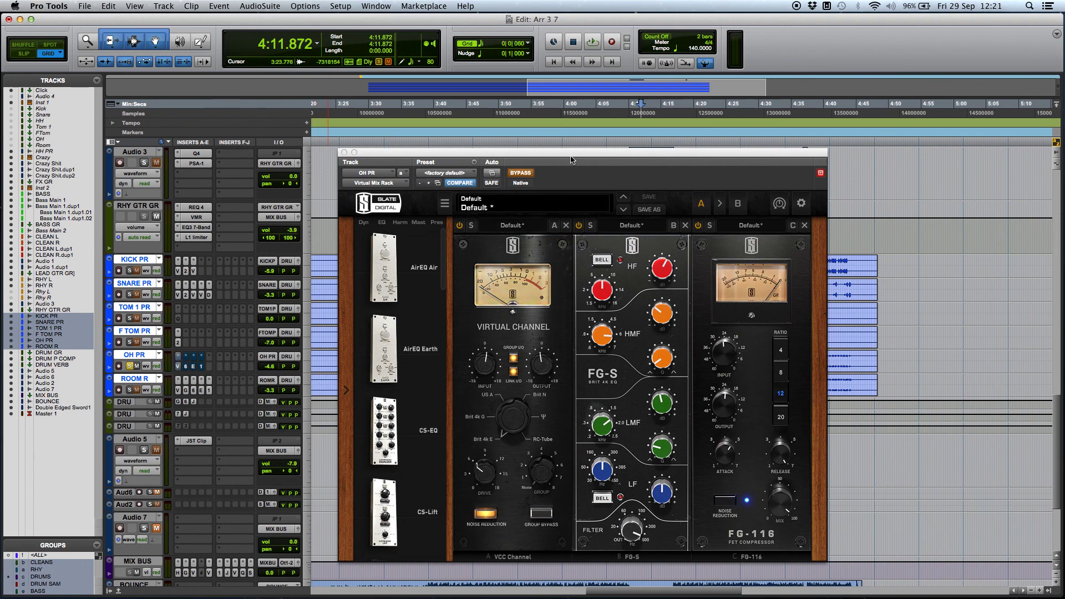
pyautogui.moveTo(573, 161); pyautogui.dragTo(570, 160)
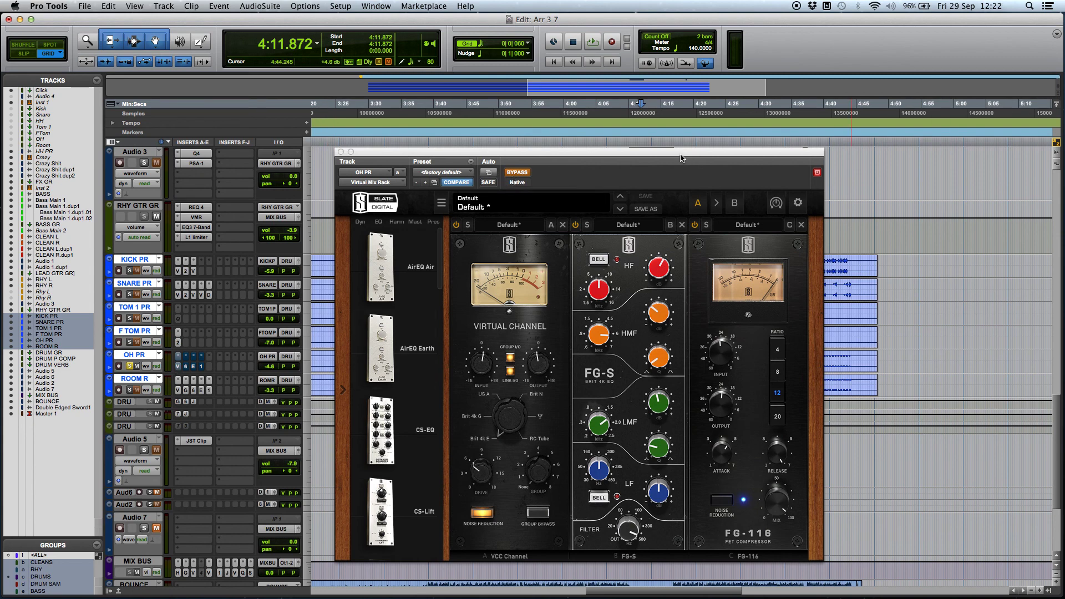
# Step: Play the soloed, unprocessed overheads from 4:03.033 with Virtual Mix Rack bypassed
pyautogui.press('space')
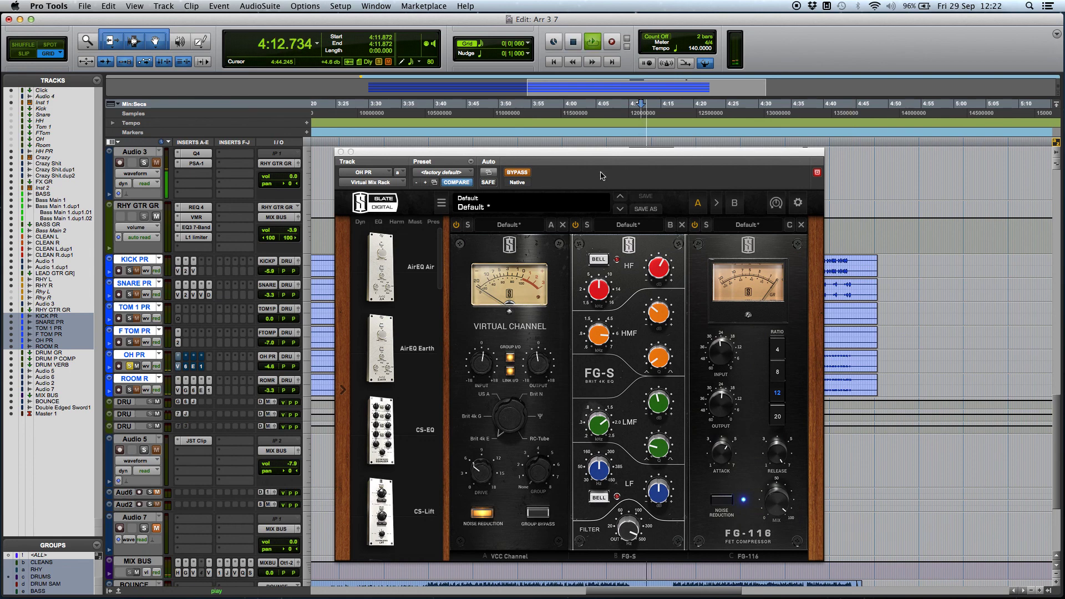
pyautogui.moveTo(579, 152); pyautogui.dragTo(925, 178)
pyautogui.press('space')
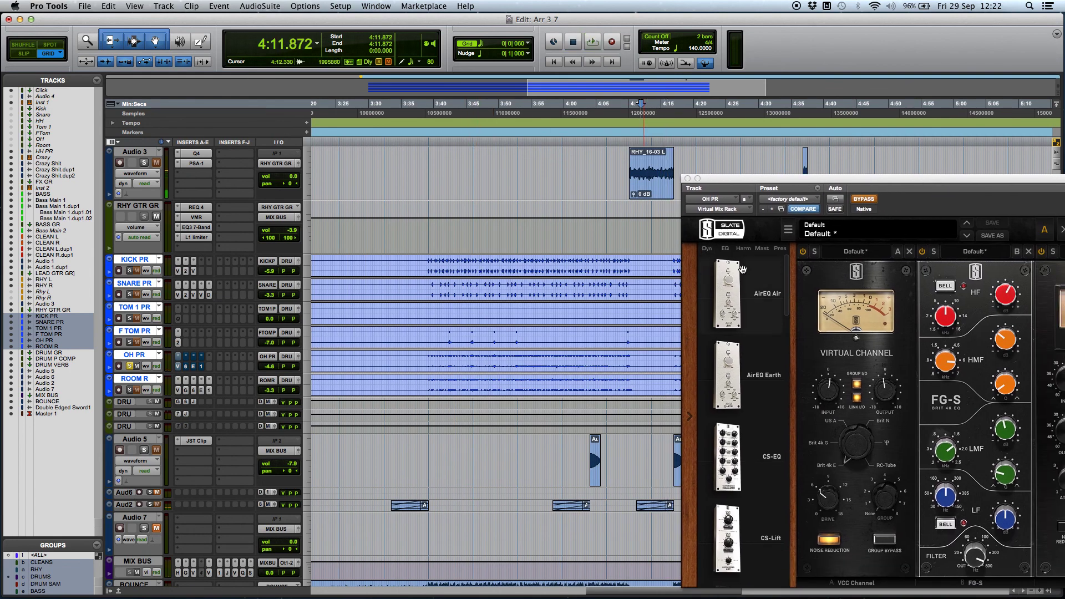
pyautogui.click(583, 261)
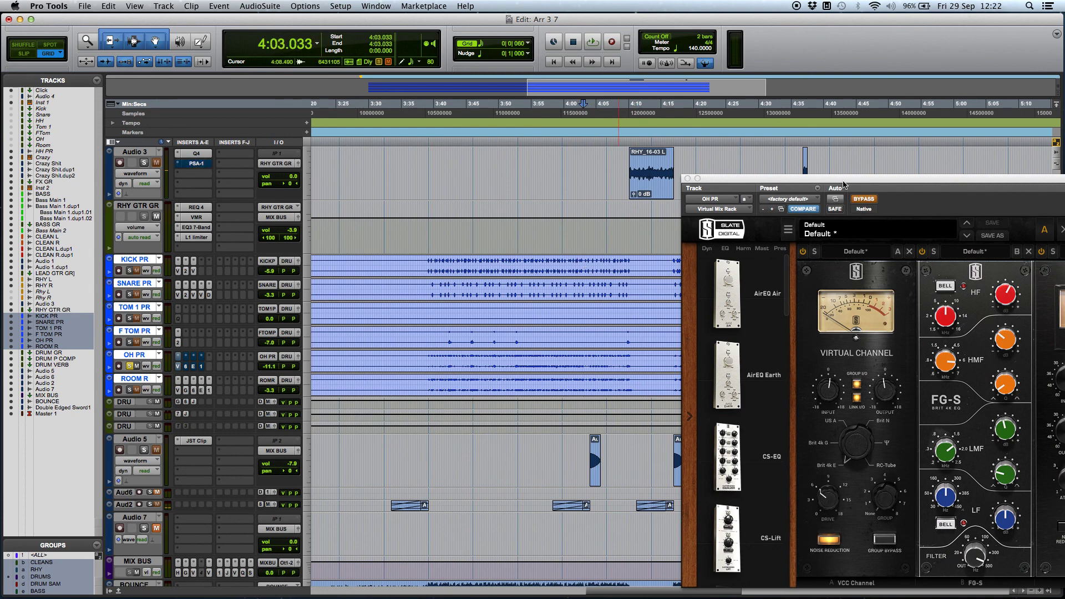
pyautogui.moveTo(849, 180); pyautogui.dragTo(240, 157)
pyautogui.press('space')
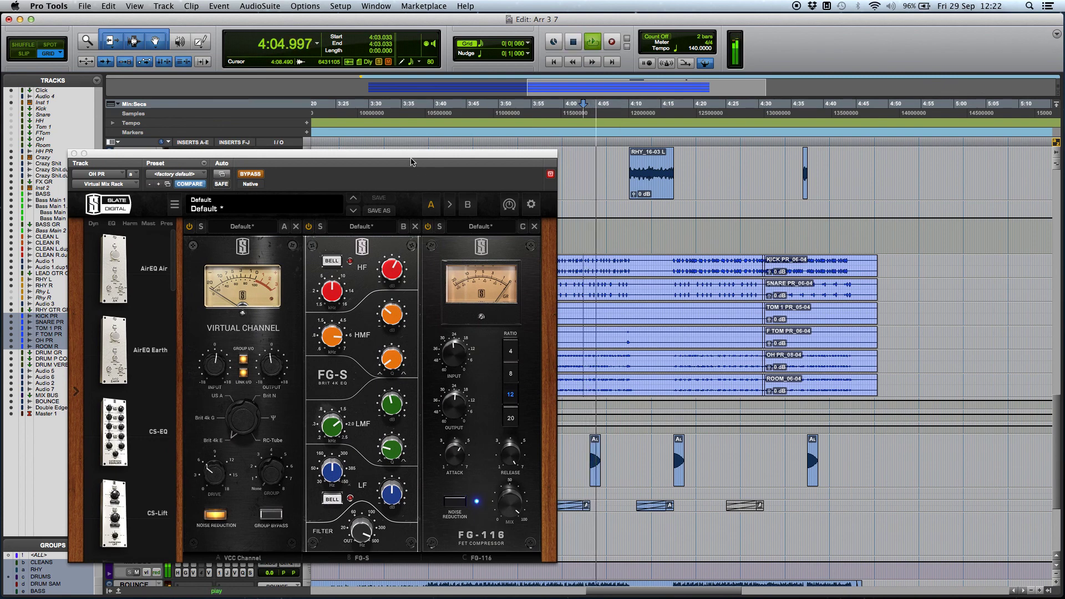
pyautogui.moveTo(412, 156); pyautogui.dragTo(444, 147)
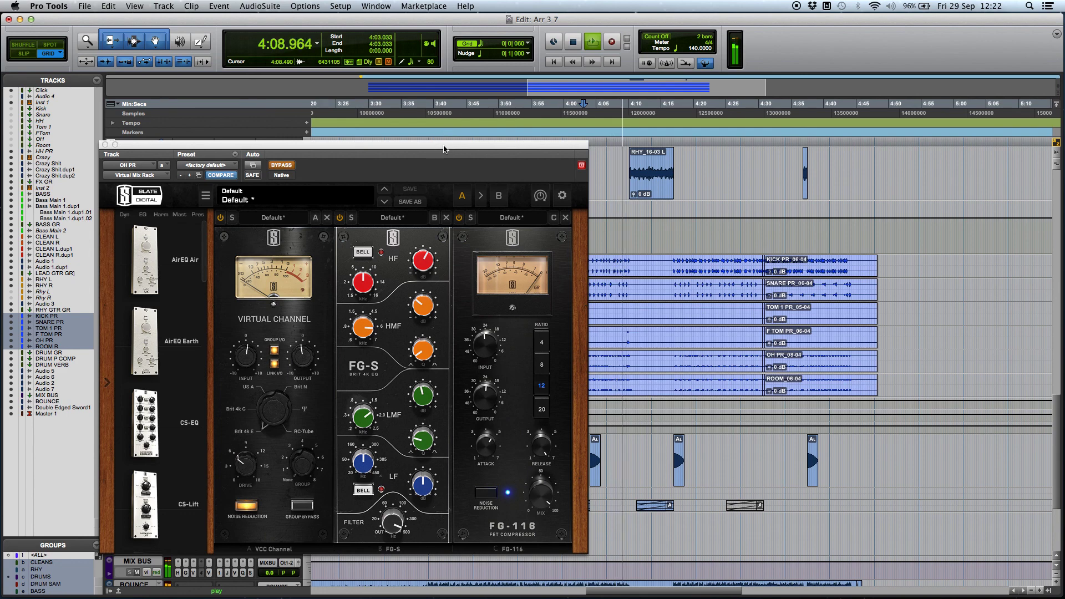
pyautogui.press('space')
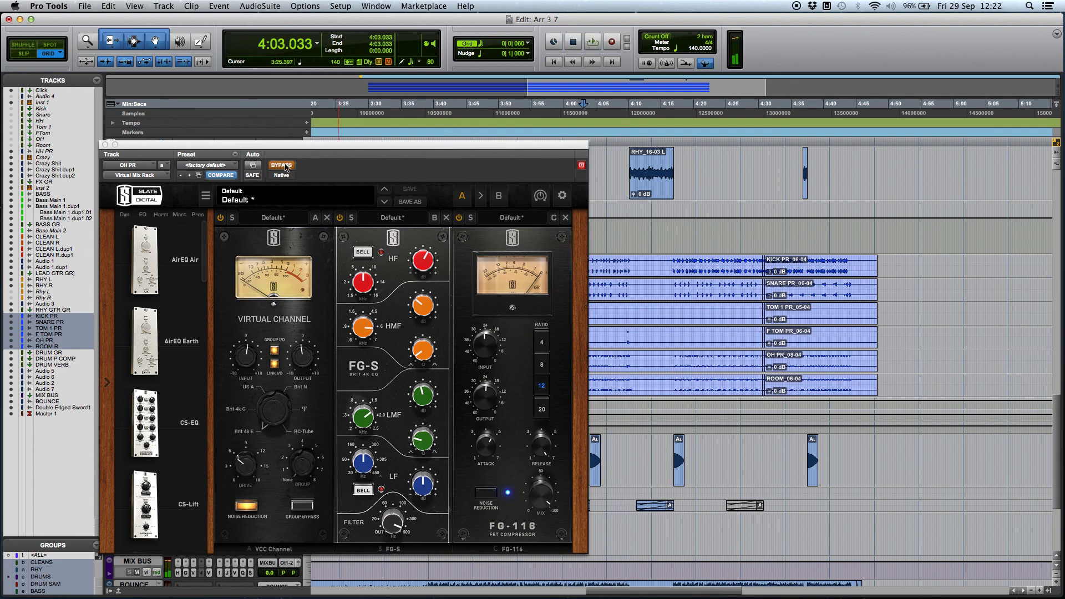
# Step: Activate Virtual Mix Rack with FG-S and FG-116 switched off, and compare the overheads with the Virtual Channel module off and on
pyautogui.click(340, 218)
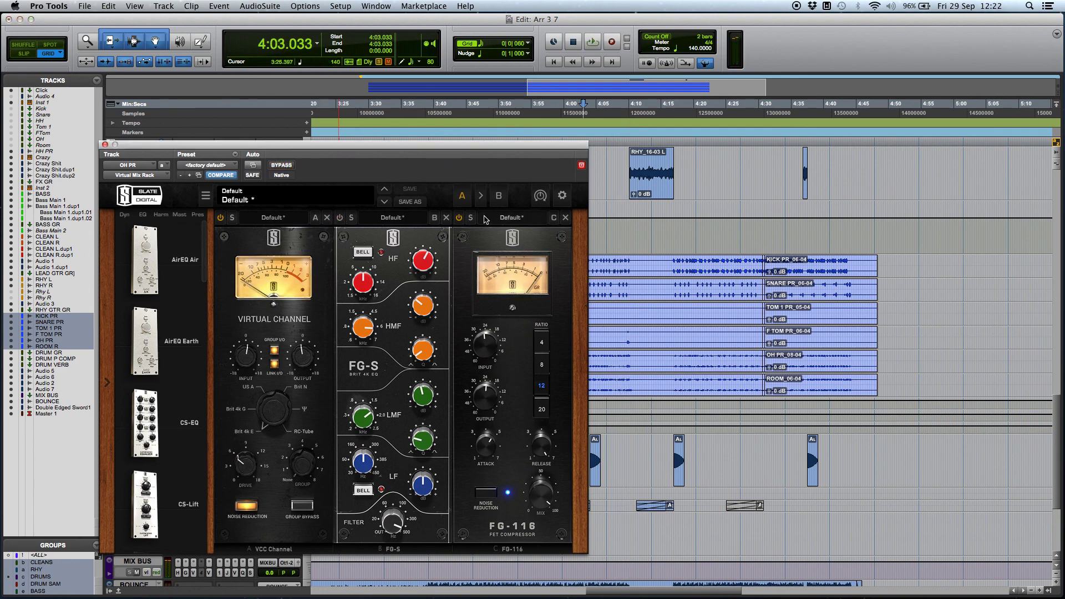
pyautogui.click(222, 219)
pyautogui.press('space')
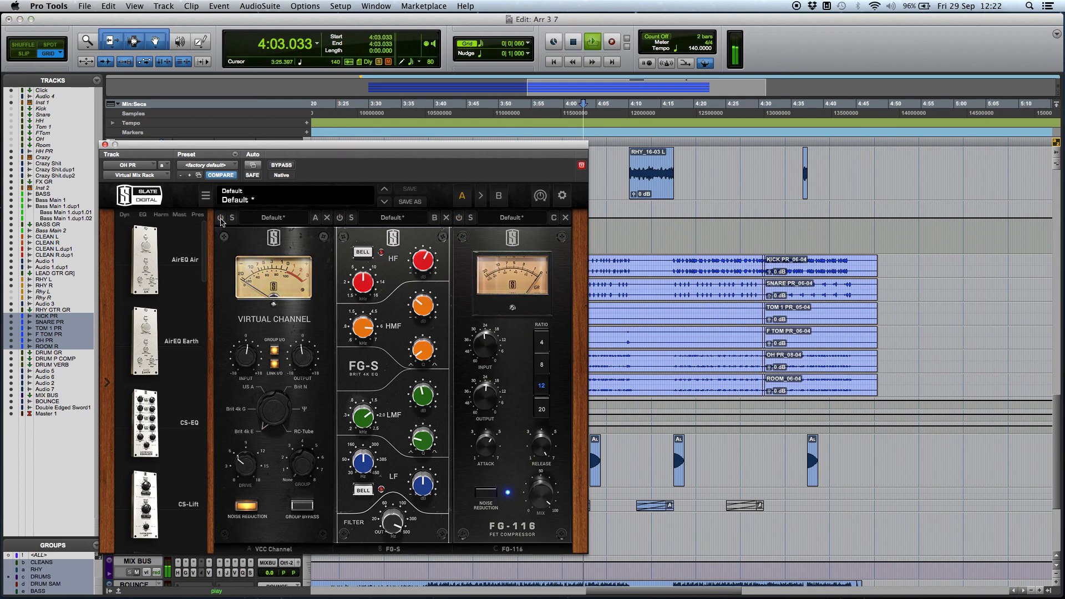
pyautogui.click(222, 219)
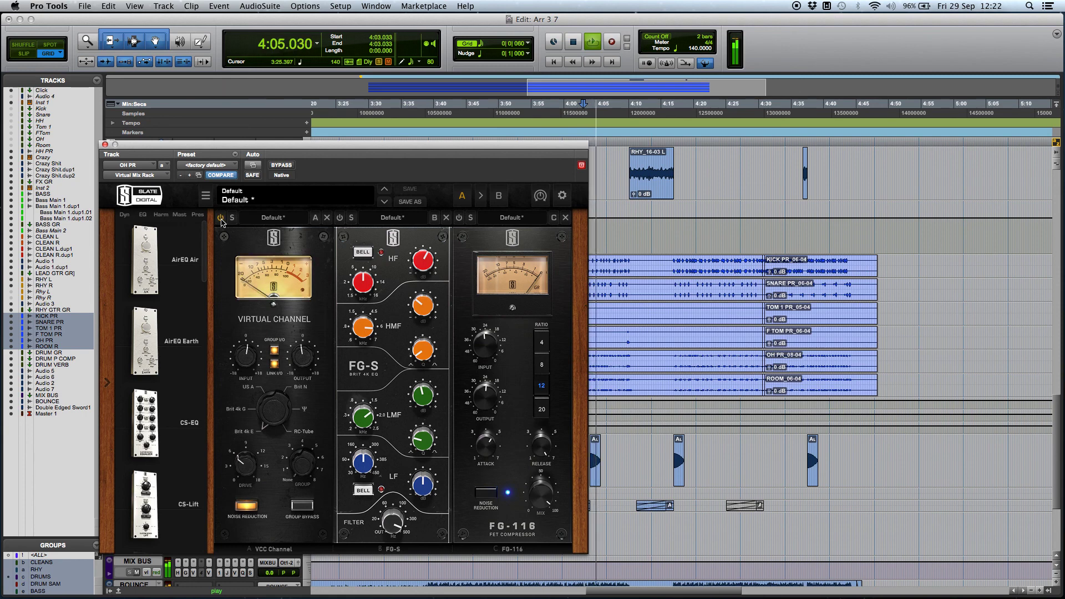
pyautogui.click(222, 218)
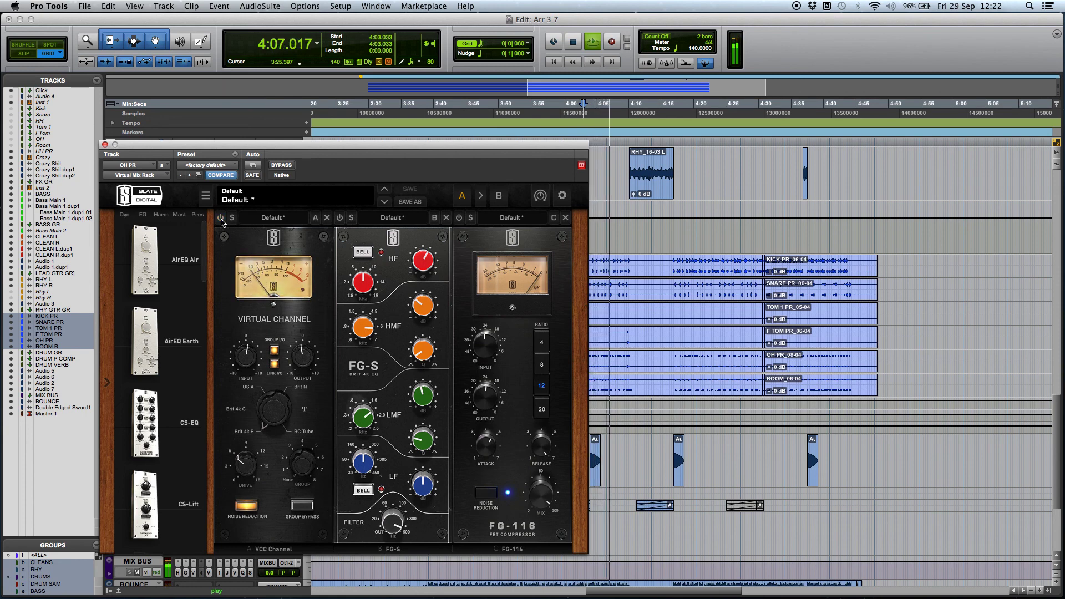
pyautogui.click(221, 218)
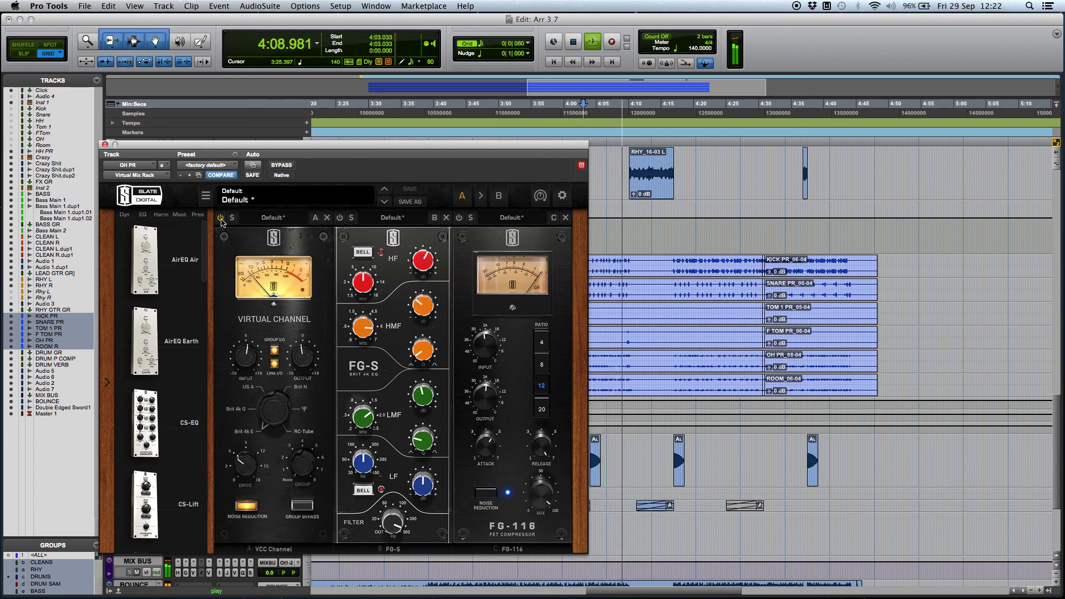
pyautogui.press('space')
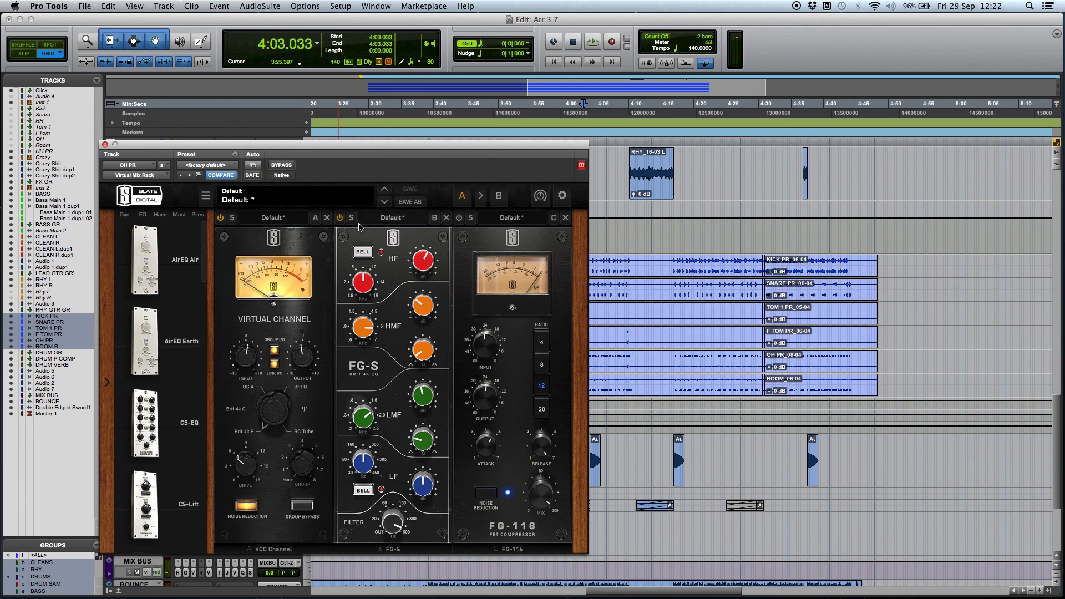
# Step: Audition the overheads through the switched-on FG-S equalizer, and move the playback start to 4:00.729
pyautogui.press('space')
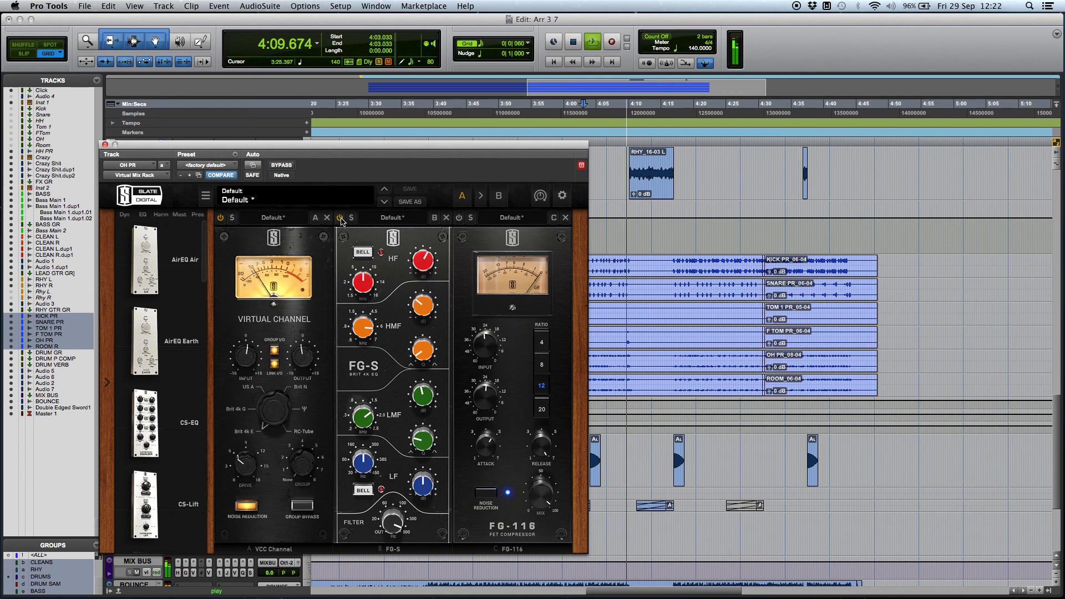
pyautogui.press('space')
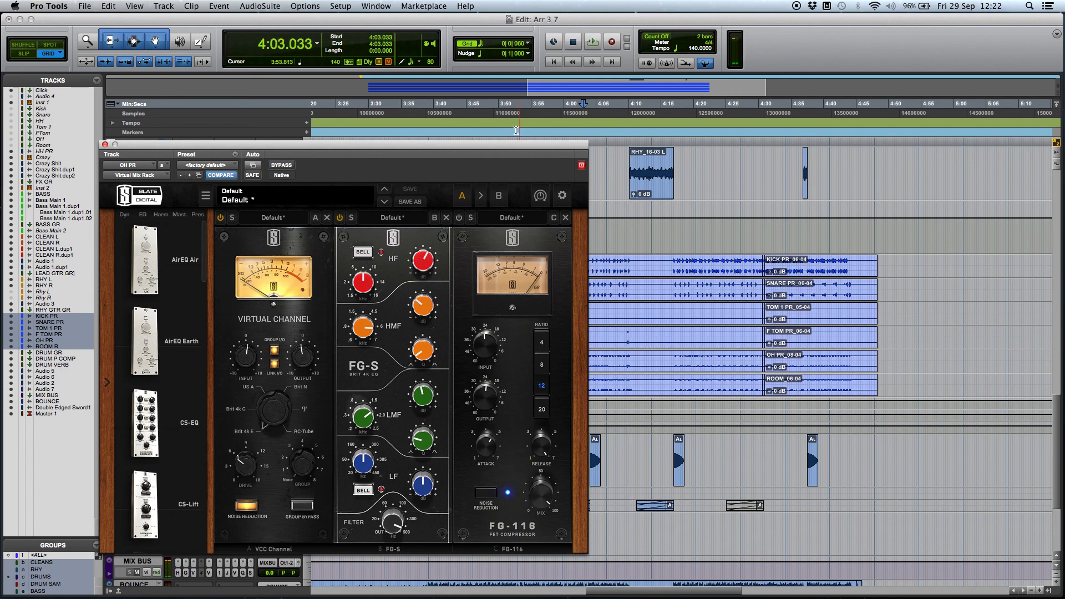
pyautogui.moveTo(513, 147); pyautogui.dragTo(460, 133)
pyautogui.click(567, 264)
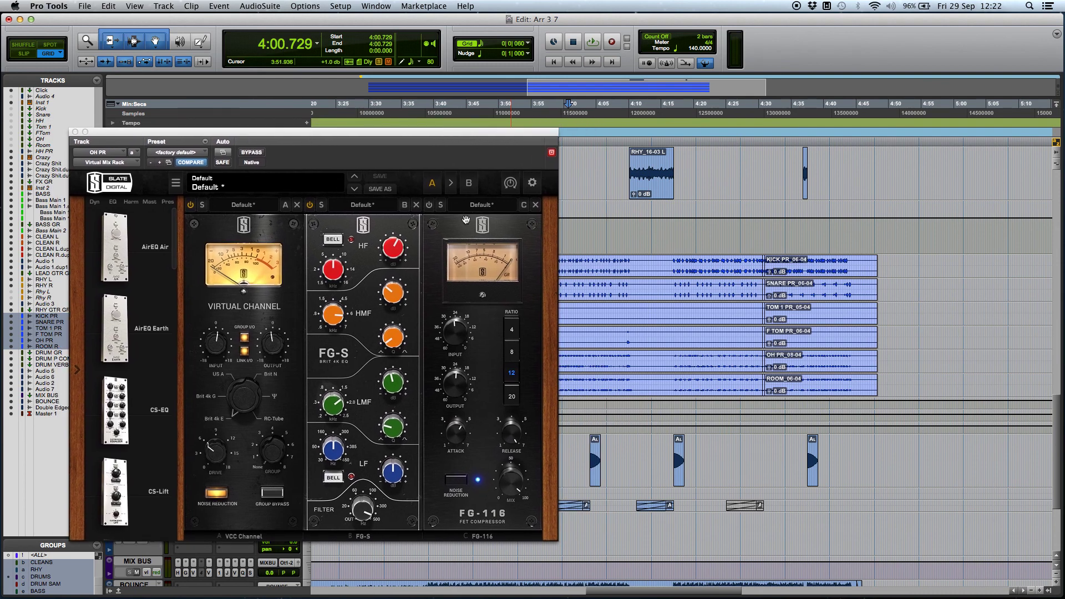
# Step: Examine the high-frequency and high-mid gain and frequency settings of the FG-S equalizer on OH PR
pyautogui.click(391, 253)
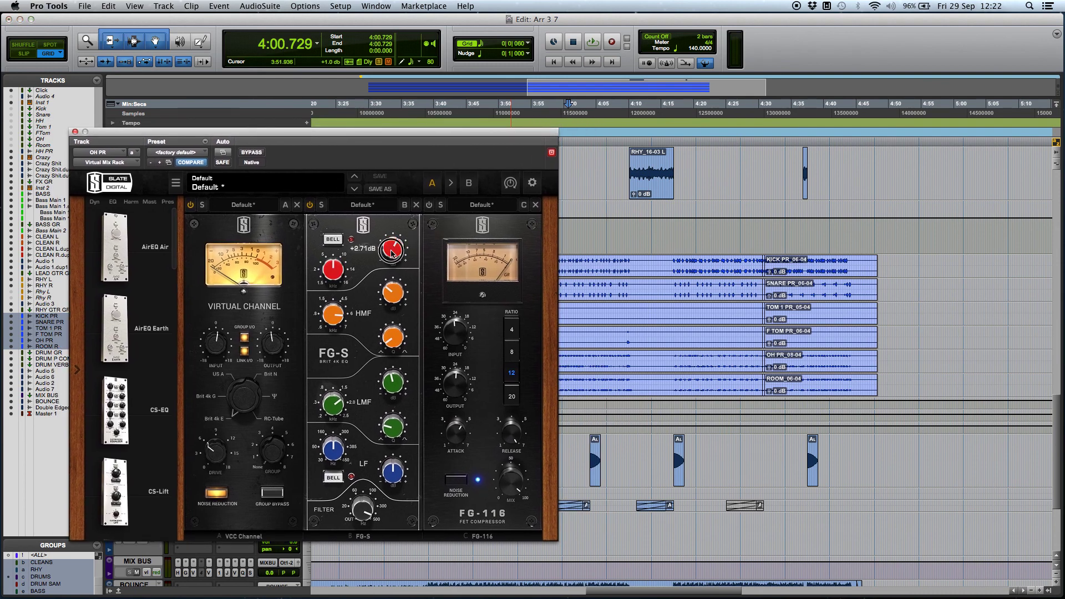
pyautogui.moveTo(356, 280)
pyautogui.moveTo(336, 315)
pyautogui.moveTo(384, 356)
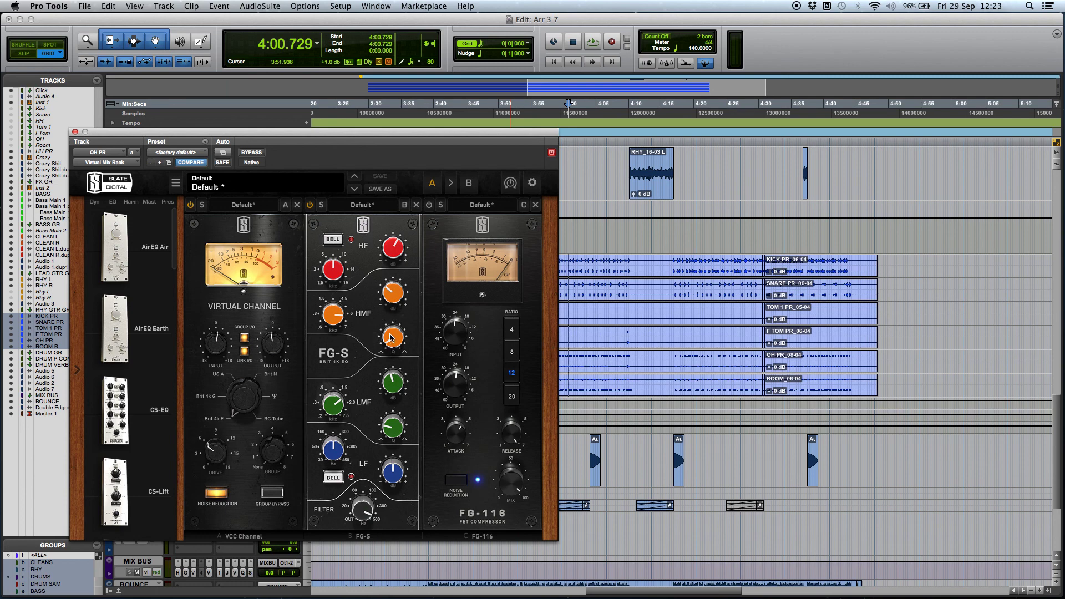
pyautogui.moveTo(391, 298)
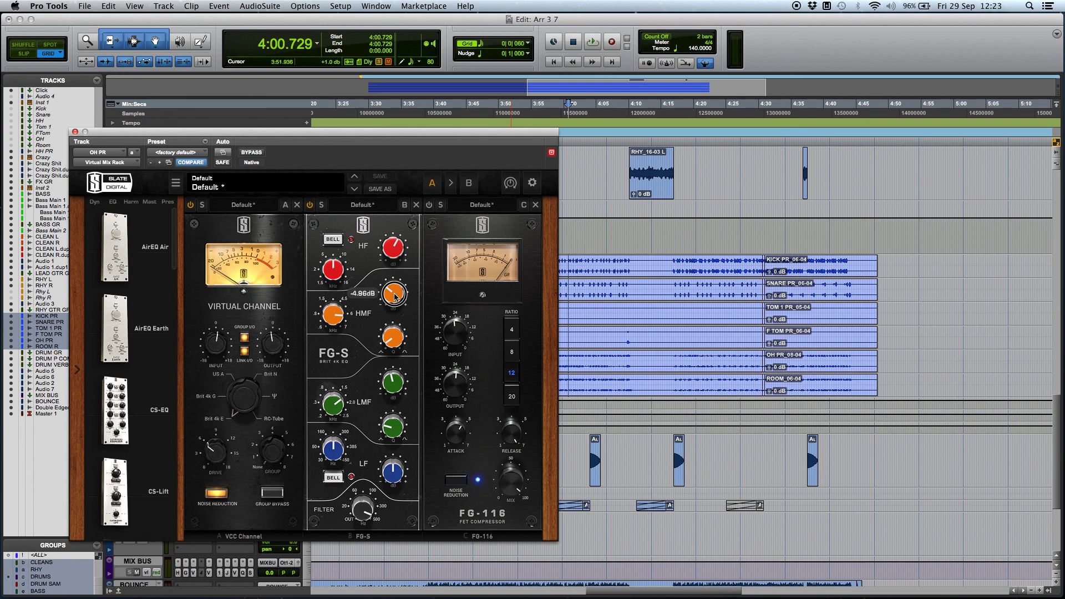
# Step: Adjust the FG-S HMF gain to about -4.17 dB while the soloed overheads play from 4:00.729
pyautogui.press('space')
pyautogui.moveTo(395, 297)
pyautogui.mouseDown()
pyautogui.moveTo(413, 231)
pyautogui.moveTo(404, 303)
pyautogui.mouseUp()
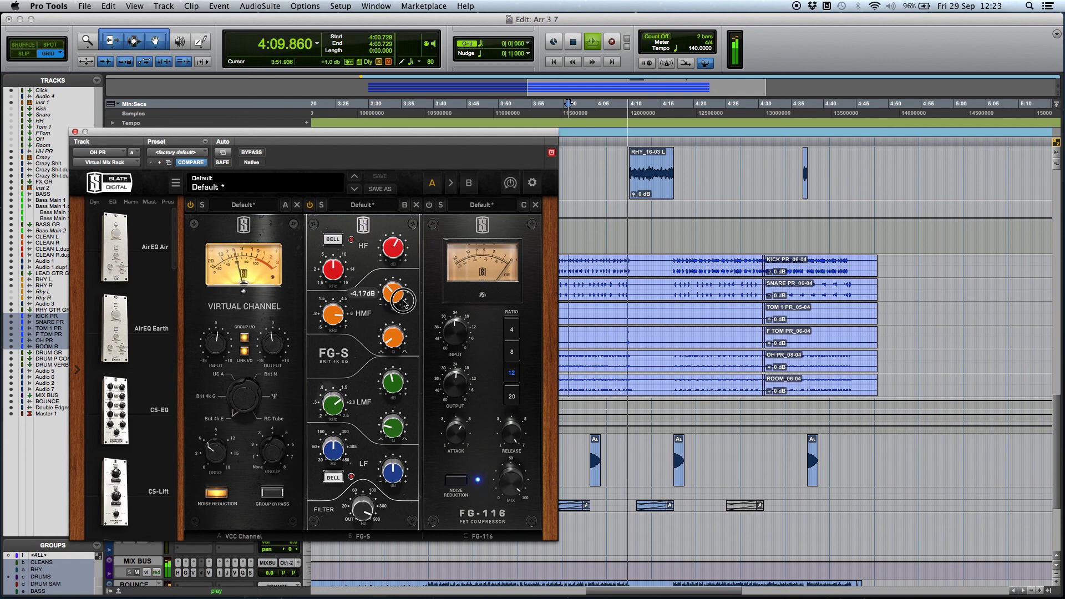
pyautogui.press('space')
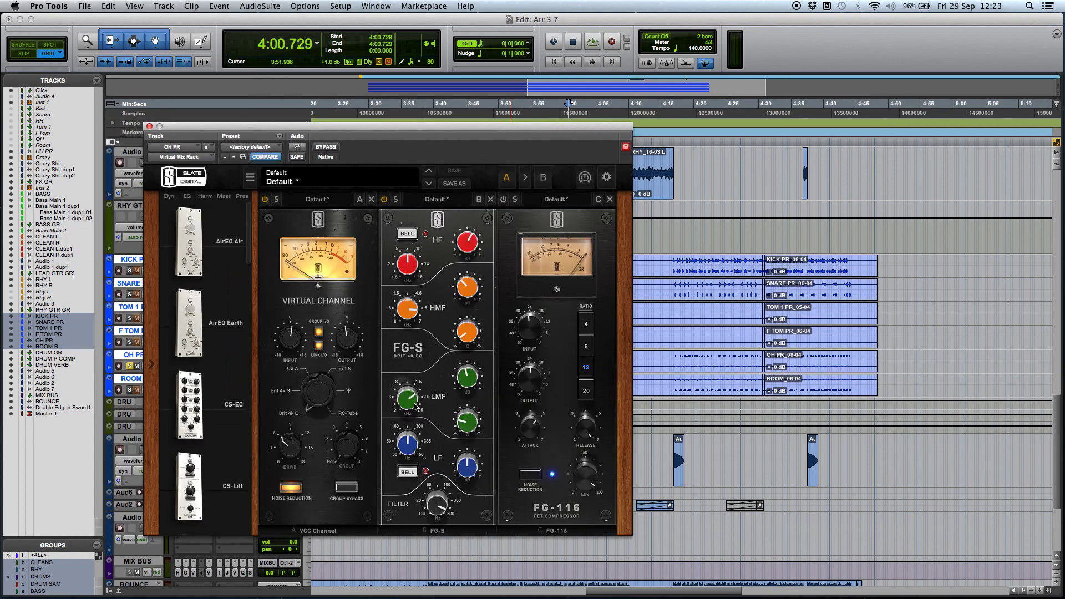
# Step: Examine the low-mid gain and filter settings of the FG-S equalizer on OH PR
pyautogui.click(468, 386)
pyautogui.moveTo(441, 507)
pyautogui.moveTo(515, 143); pyautogui.dragTo(511, 146)
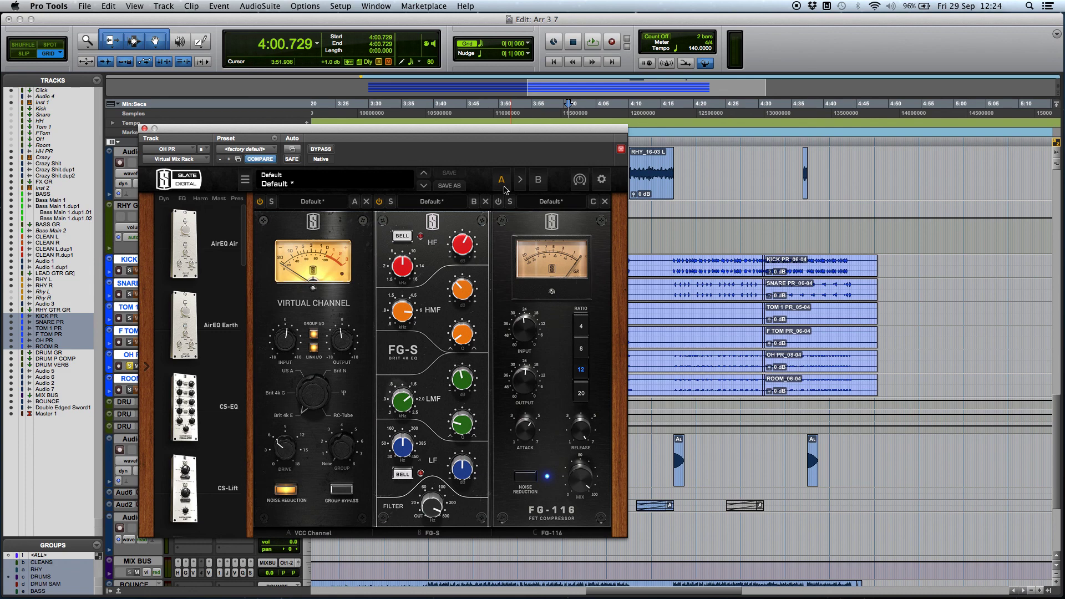
# Step: Compare the overheads with the FG-116 compressor off and on during playback, leave it on, and close Virtual Mix Rack
pyautogui.press('space')
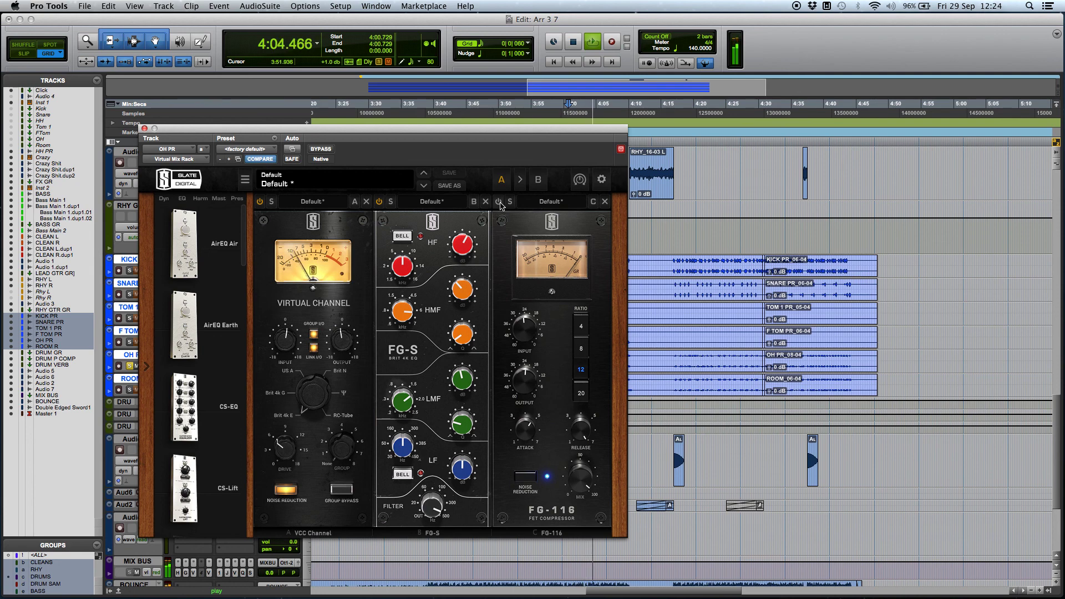
pyautogui.click(498, 202)
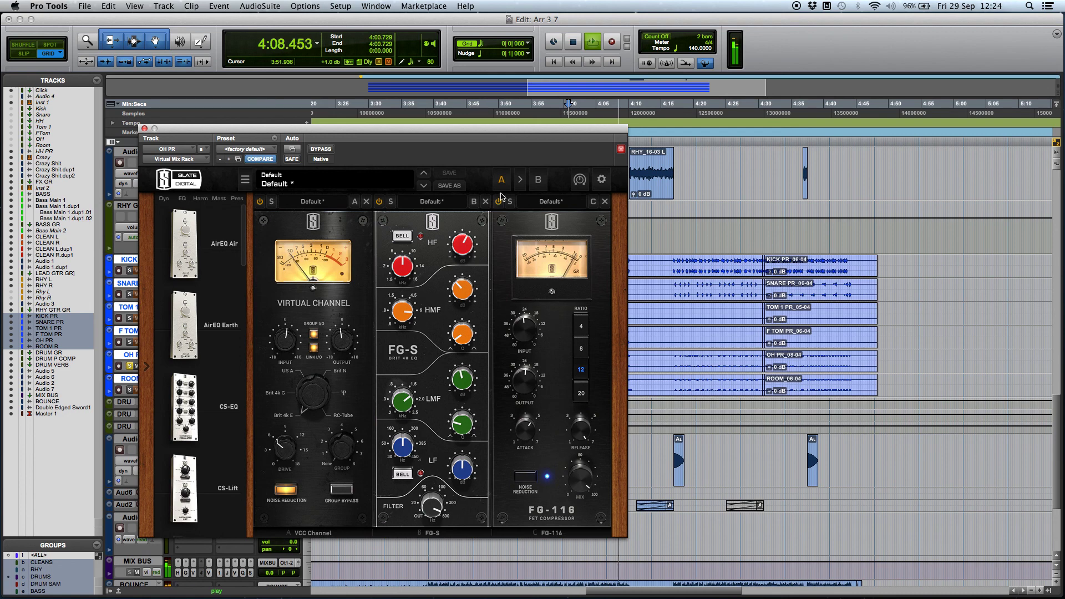
pyautogui.press('space')
pyautogui.moveTo(154, 127); pyautogui.dragTo(377, 120)
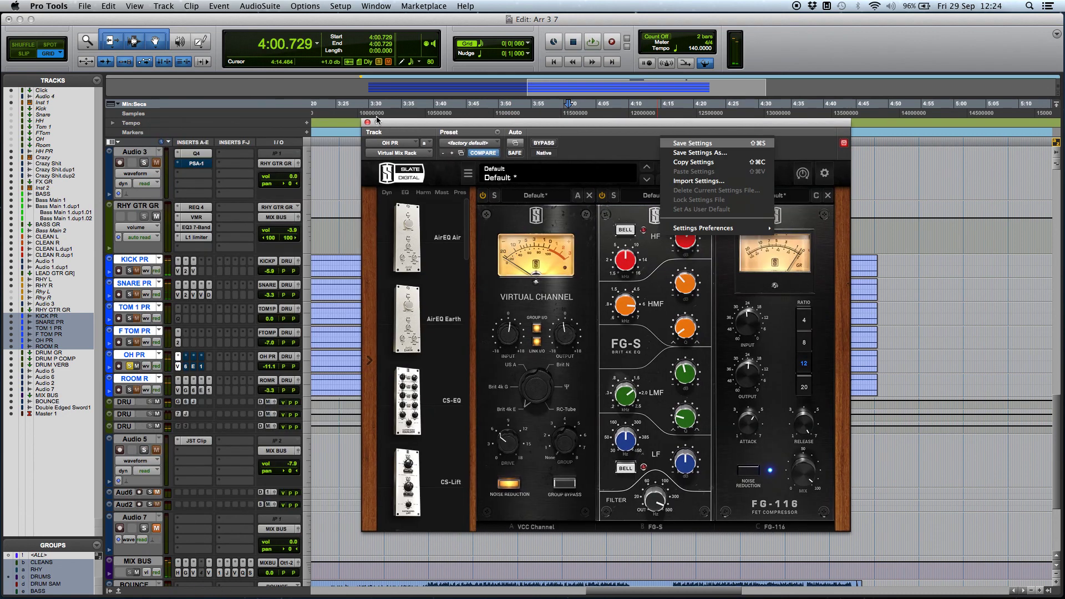
pyautogui.press('Escape')
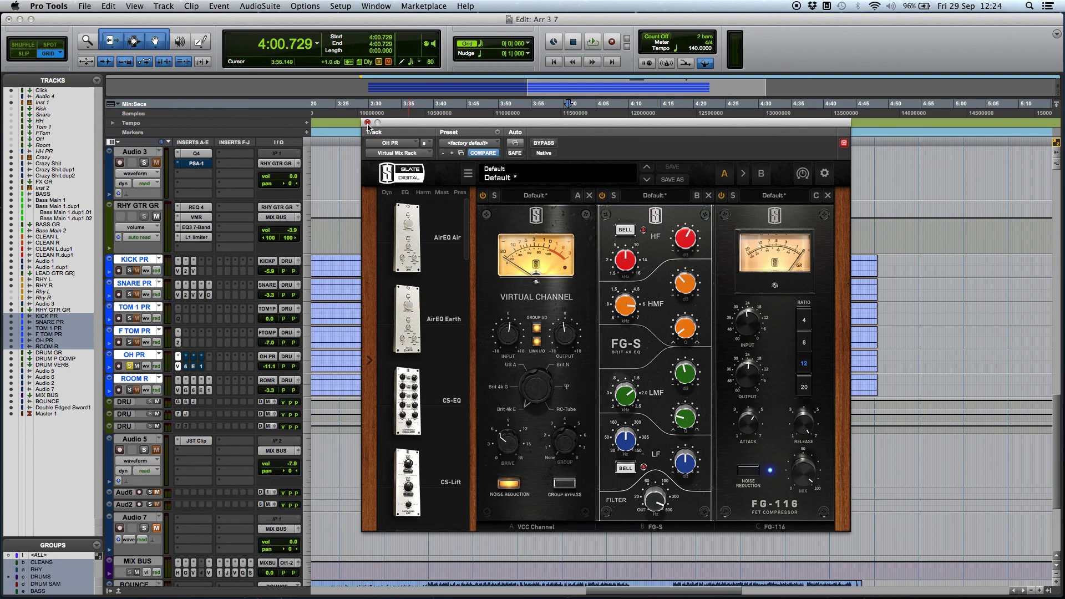
pyautogui.click(367, 123)
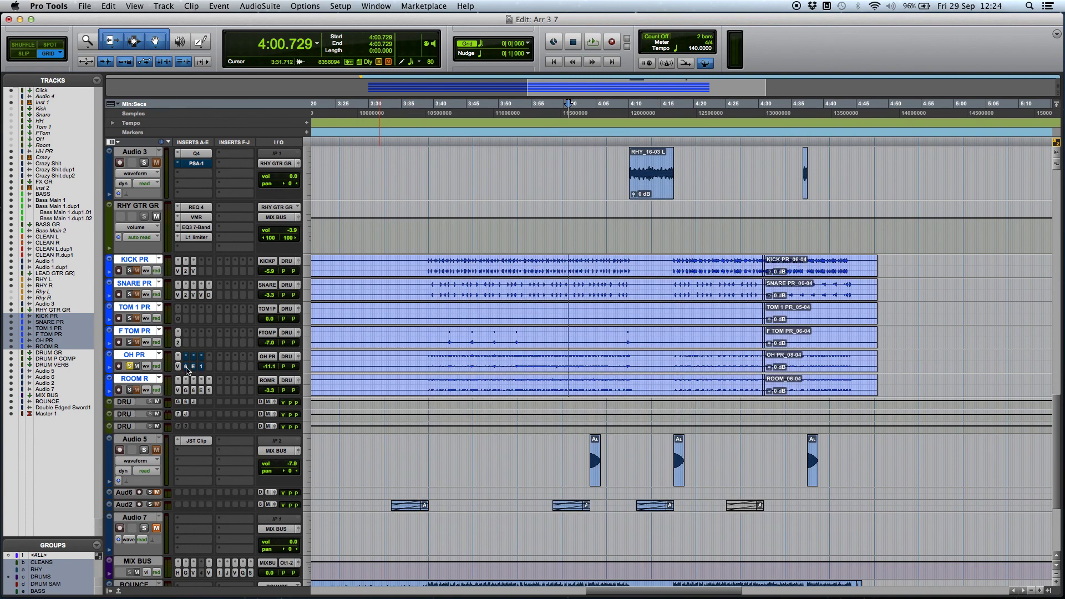
# Step: Activate and open the REQ 6 equalizer on OH PR
pyautogui.click(187, 368)
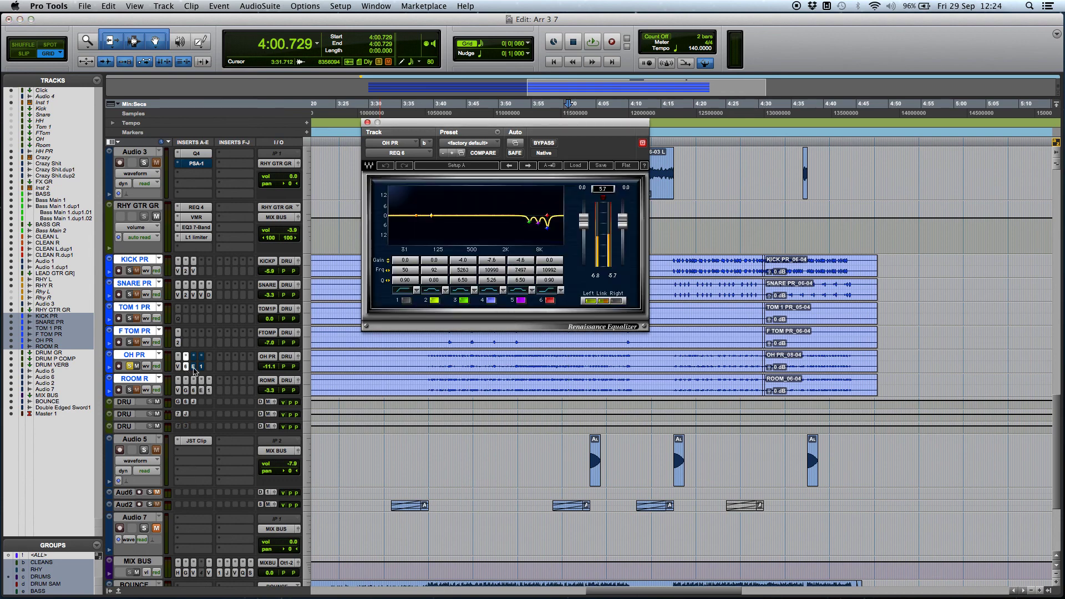
pyautogui.moveTo(497, 123); pyautogui.dragTo(422, 223)
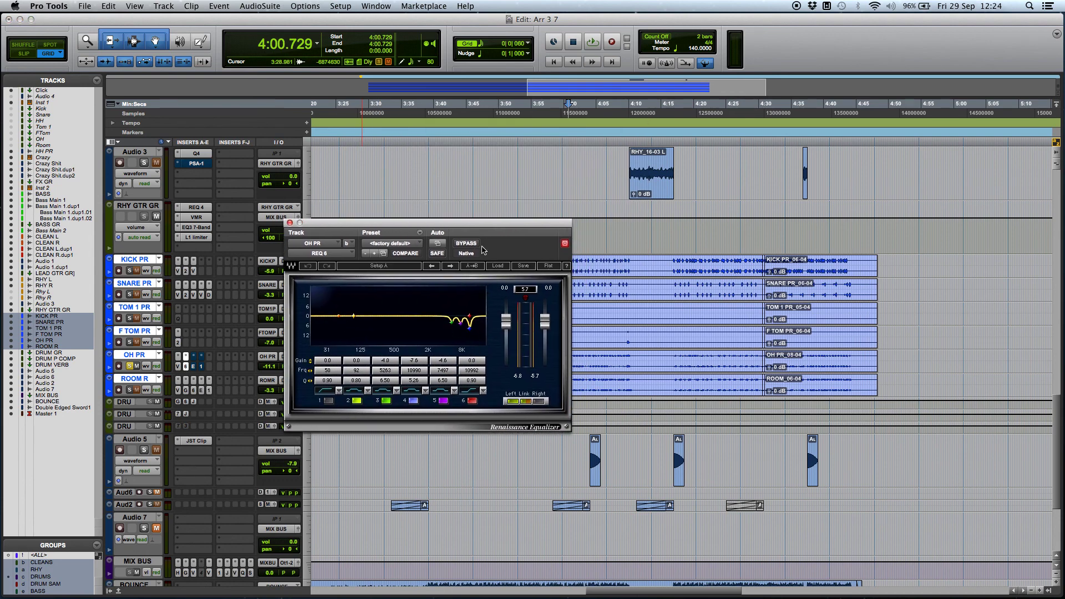
pyautogui.moveTo(472, 229); pyautogui.dragTo(474, 249)
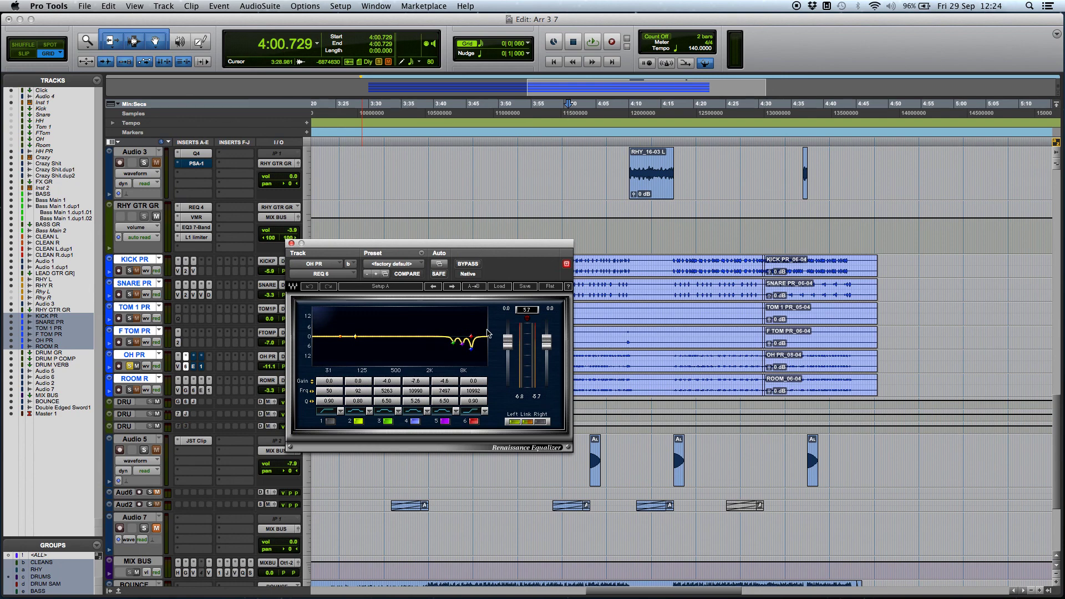
# Step: Compare the soloed overheads with the REQ 6 equalizer active and bypassed during playback from 4:00.729, and close the equalizer
pyautogui.click(476, 266)
pyautogui.click(478, 264)
pyautogui.press('space')
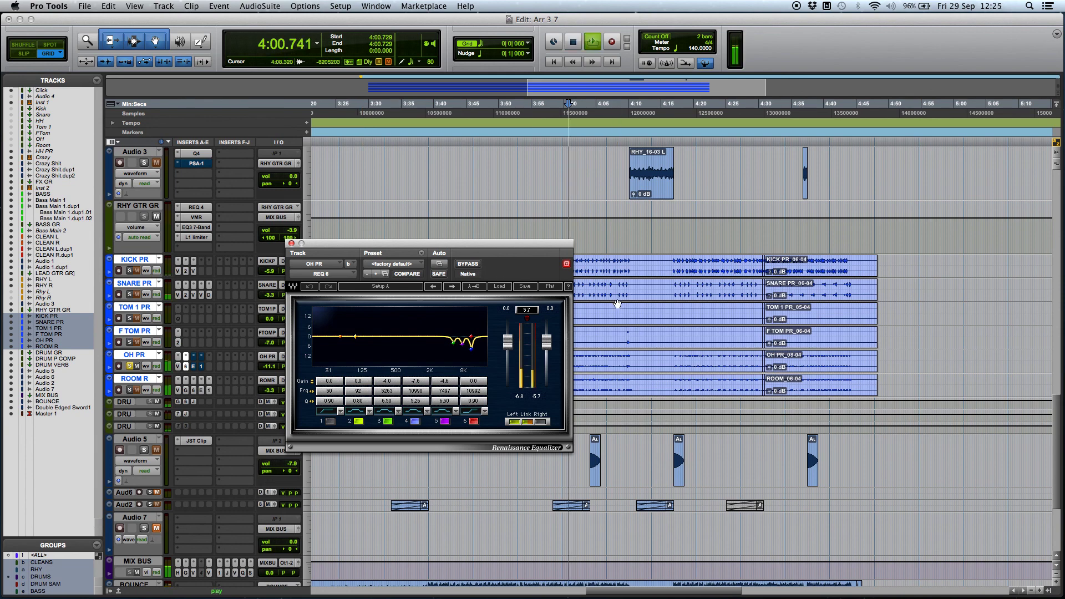
pyautogui.click(468, 264)
pyautogui.click(474, 267)
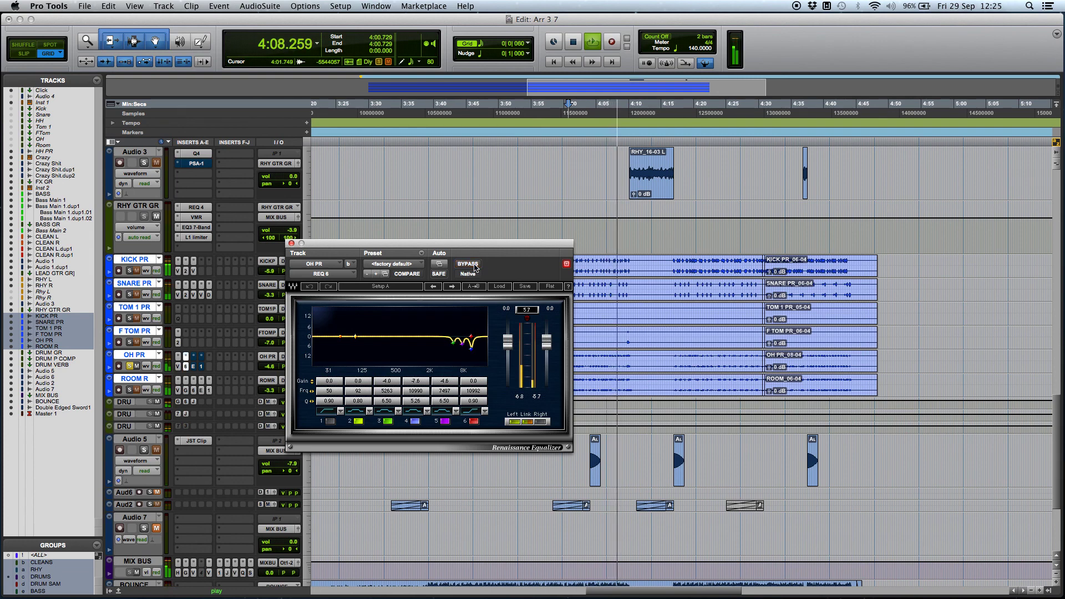
pyautogui.click(475, 268)
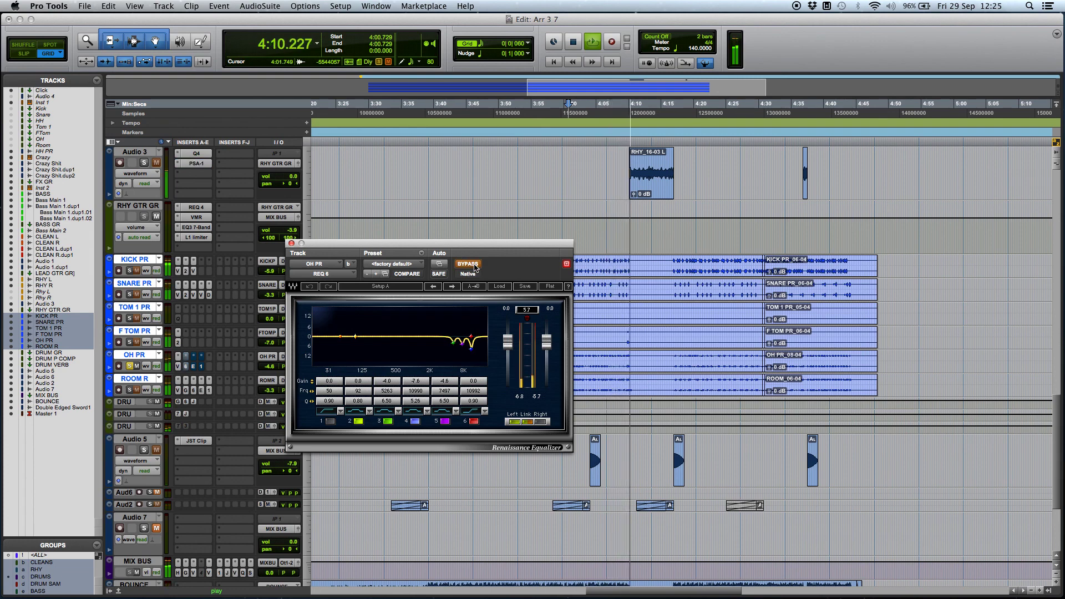
pyautogui.press('space')
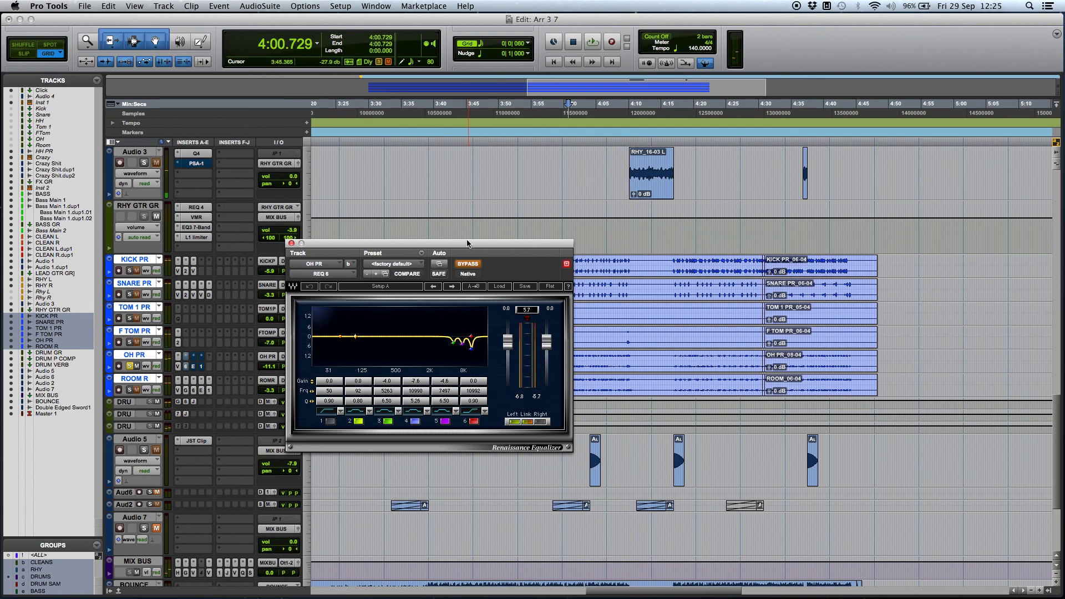
pyautogui.moveTo(467, 253); pyautogui.dragTo(515, 249)
pyautogui.click(341, 239)
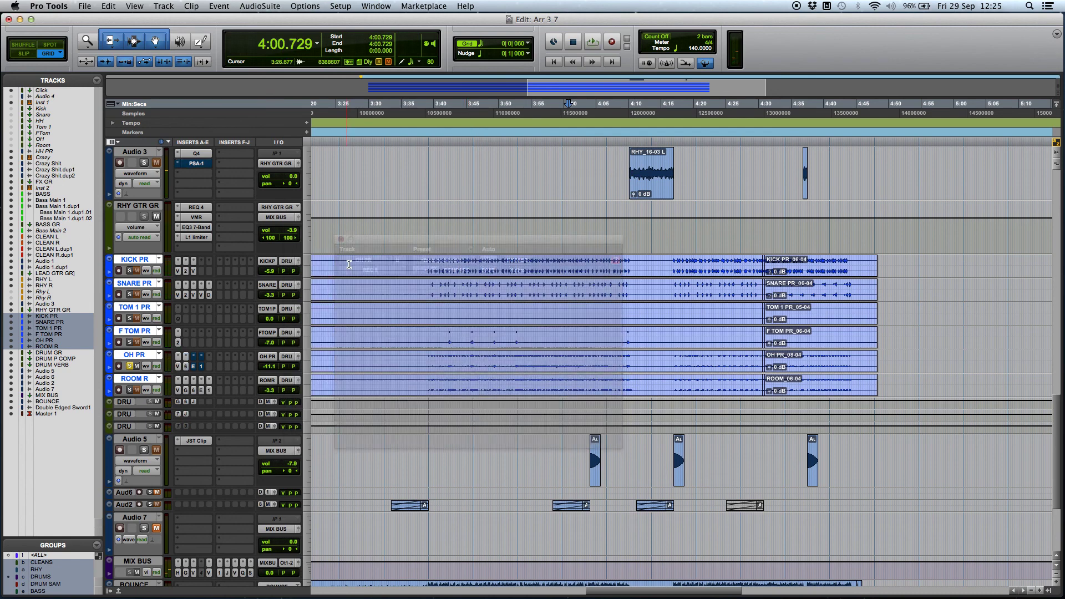
# Step: Open the Eiosis E2Deesser on OH PR, set the playback start to 3:47.229, and bypass the de-esser
pyautogui.click(195, 368)
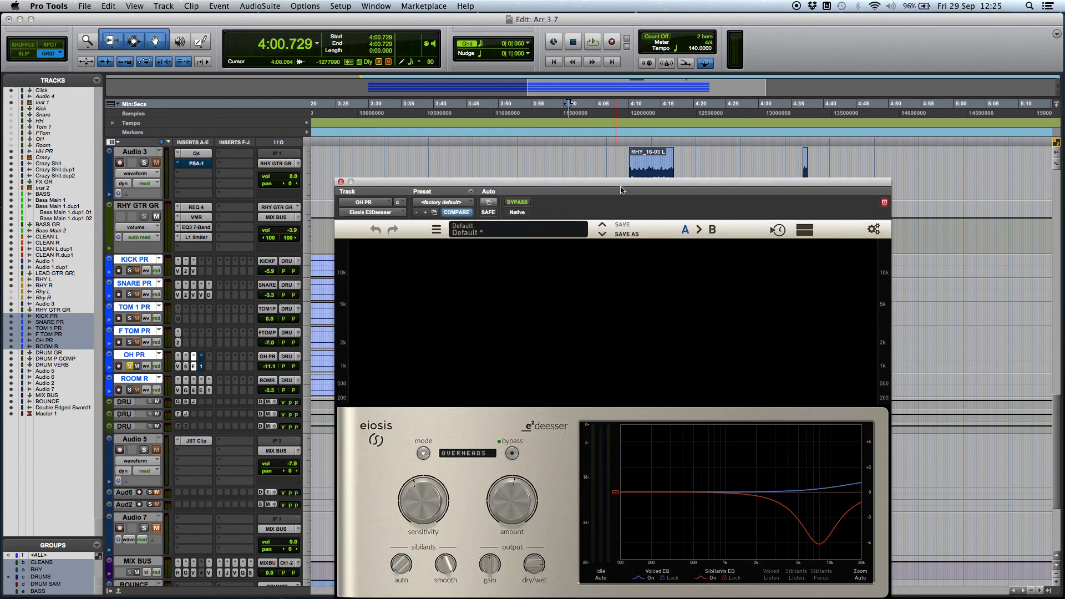
pyautogui.moveTo(622, 184); pyautogui.dragTo(919, 73)
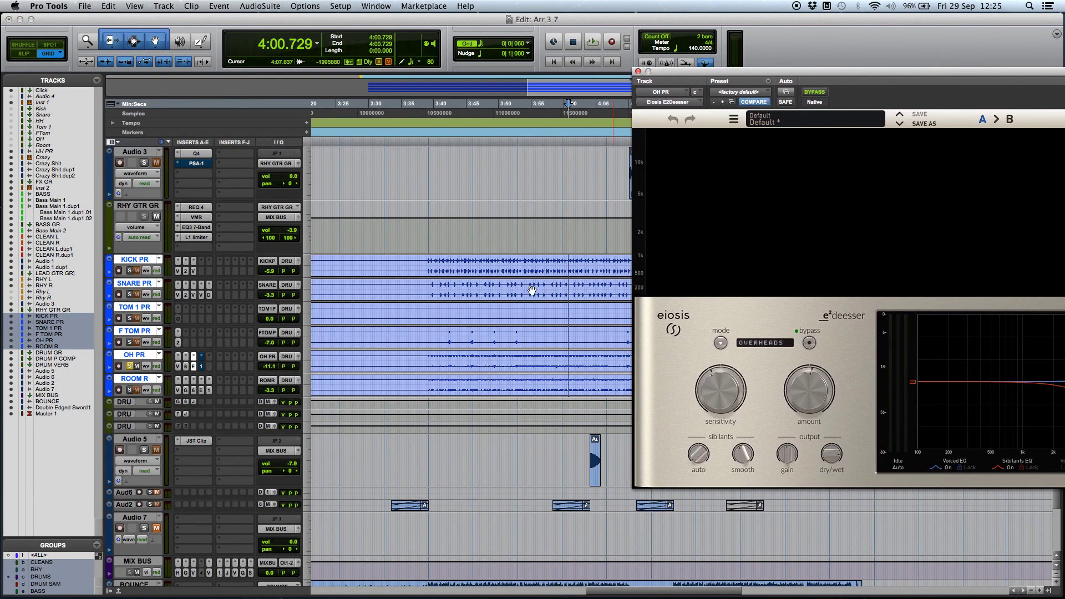
pyautogui.click(480, 290)
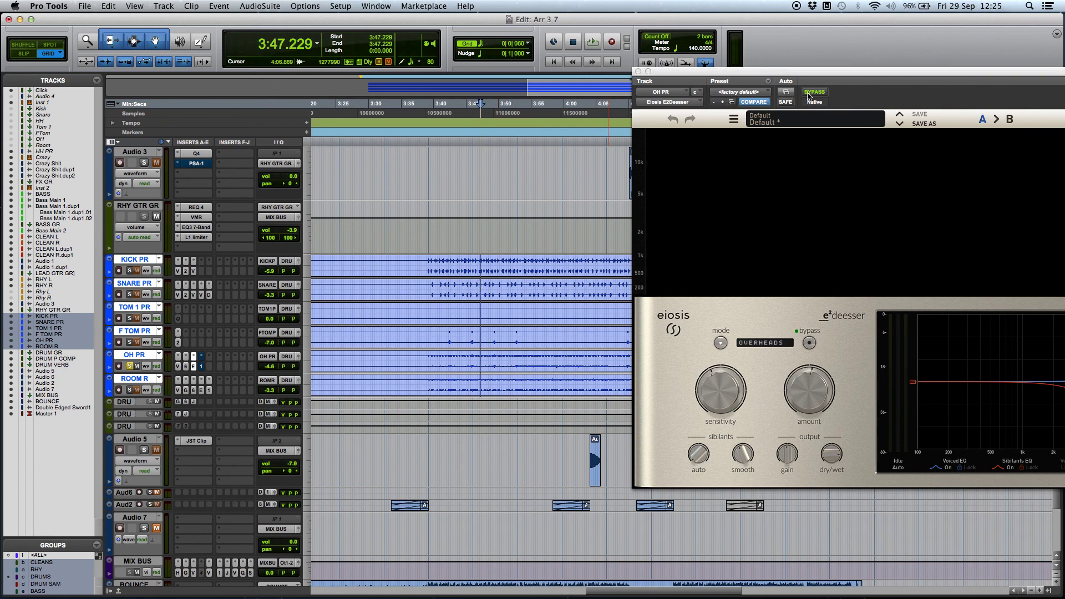
pyautogui.moveTo(820, 74); pyautogui.dragTo(617, 105)
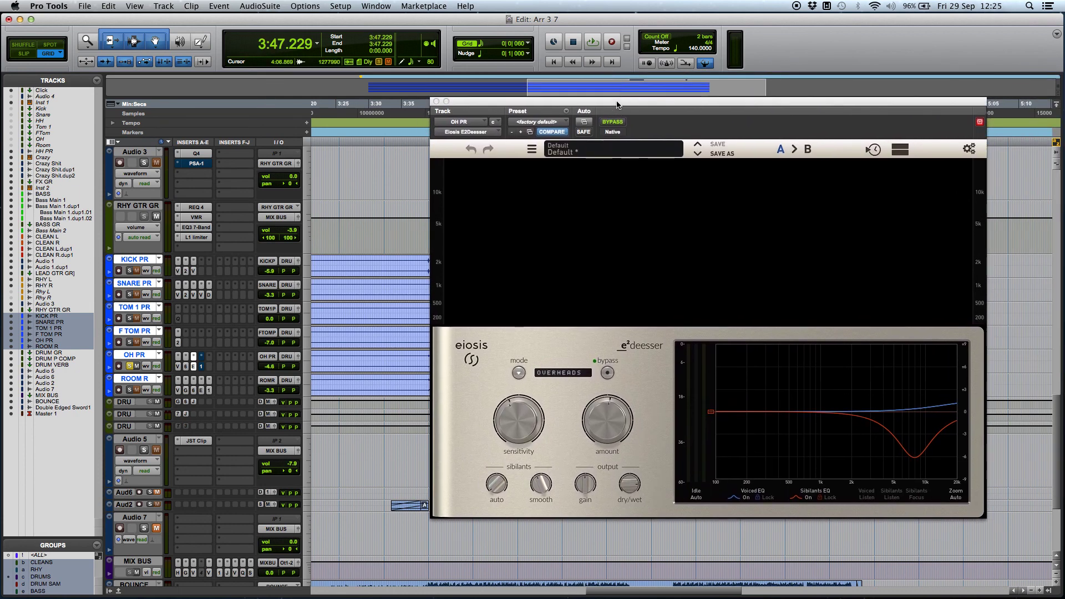
pyautogui.click(615, 123)
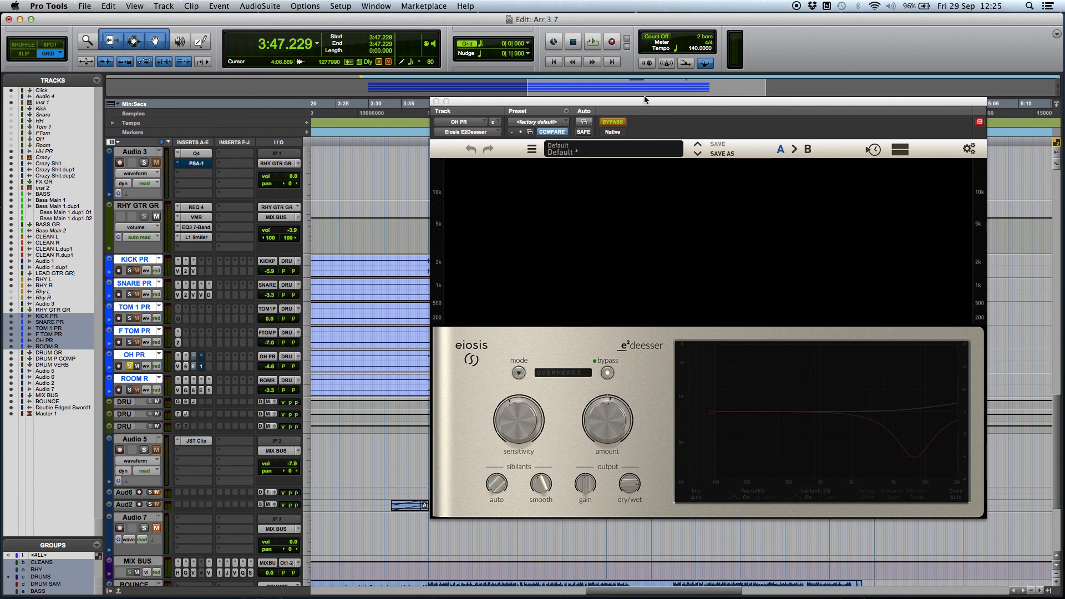
pyautogui.moveTo(666, 100); pyautogui.dragTo(662, 108)
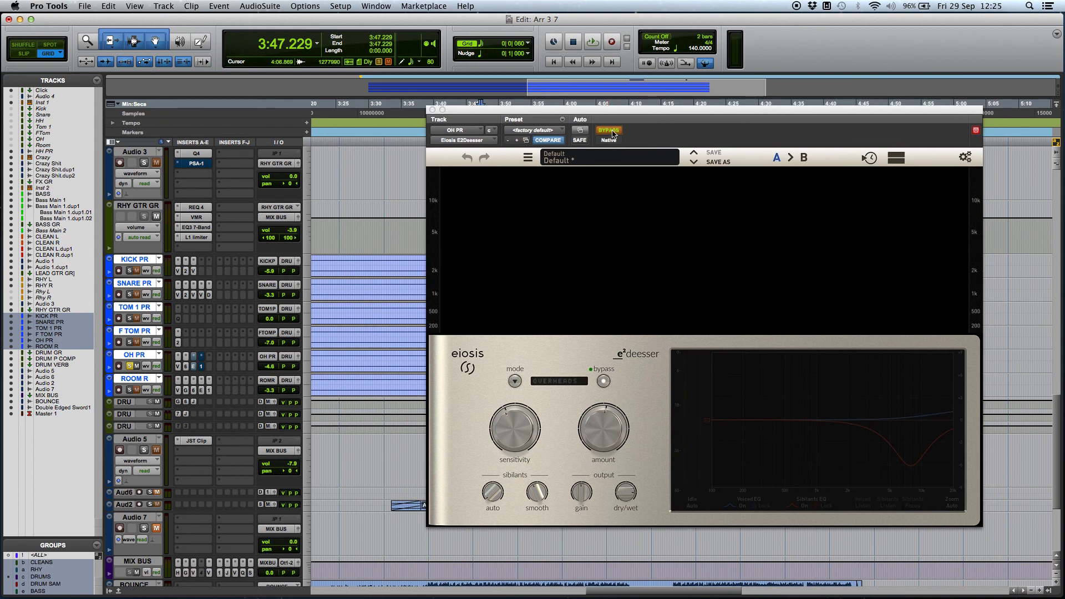
# Step: Compare the overheads with the E2Deesser bypassed and active during playback, leave it active, and close it
pyautogui.press('space')
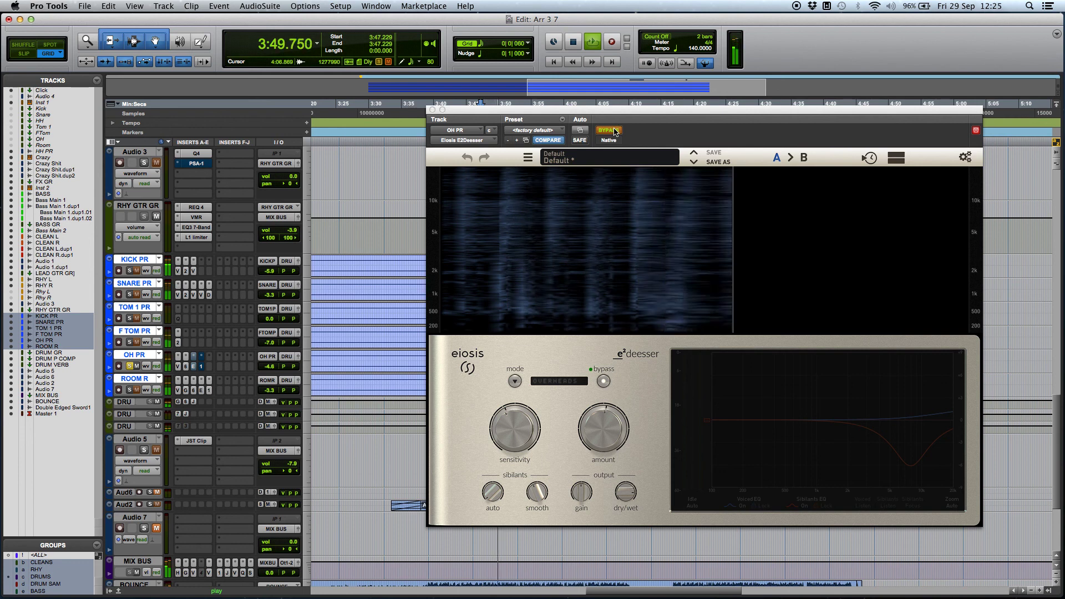
pyautogui.click(615, 131)
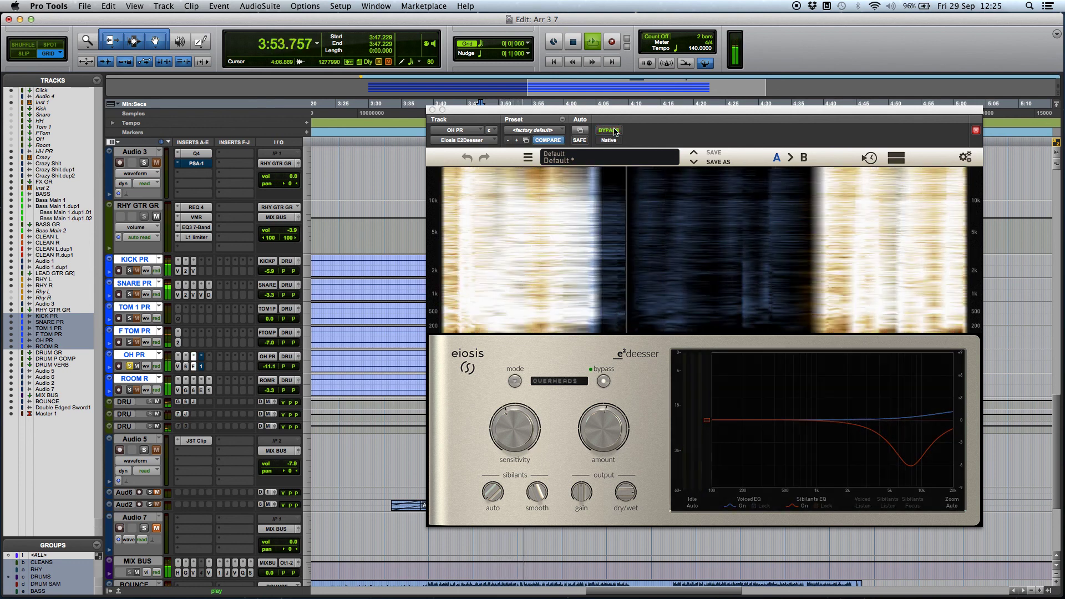
pyautogui.click(614, 130)
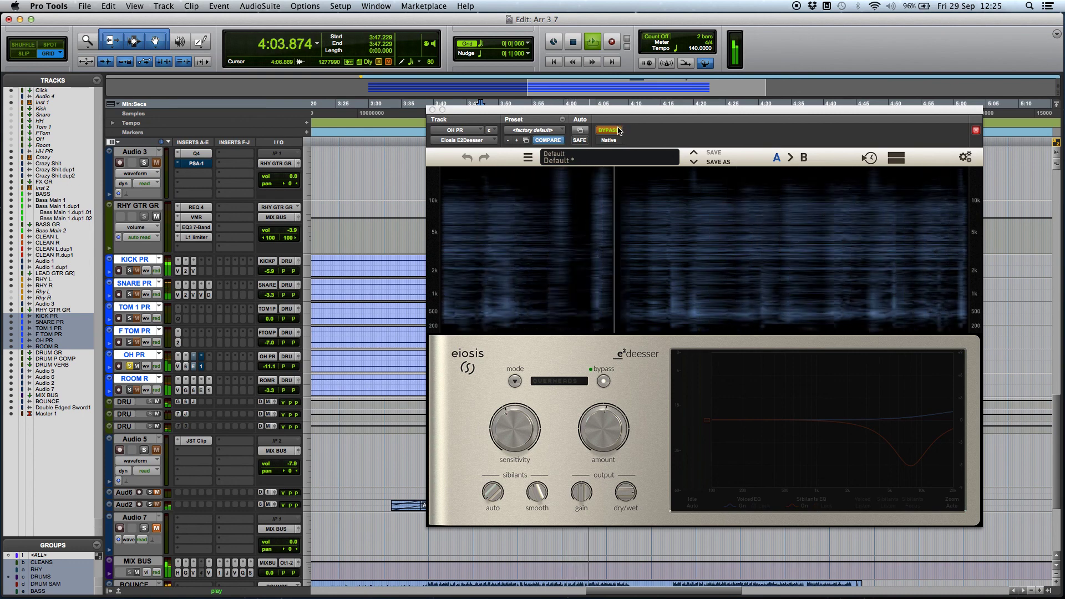
pyautogui.click(619, 131)
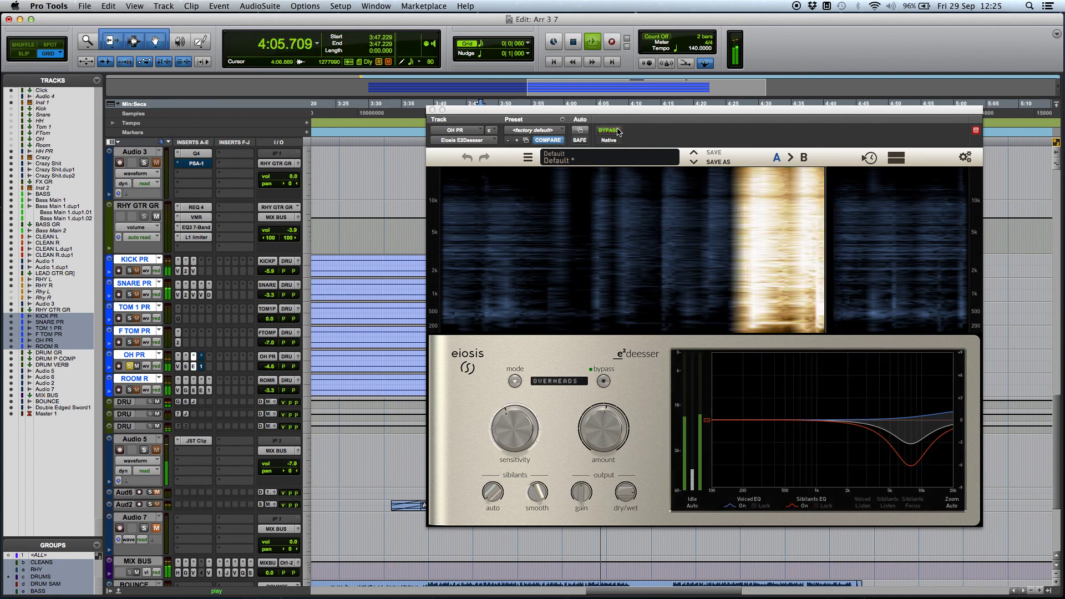
pyautogui.moveTo(663, 111); pyautogui.dragTo(623, 117)
pyautogui.press('space')
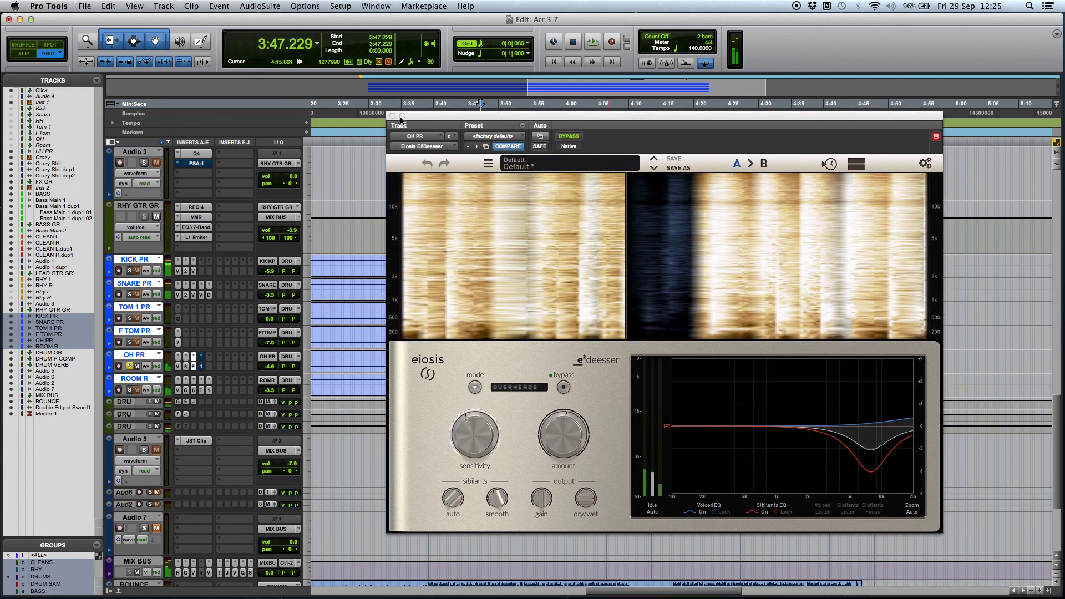
pyautogui.click(393, 116)
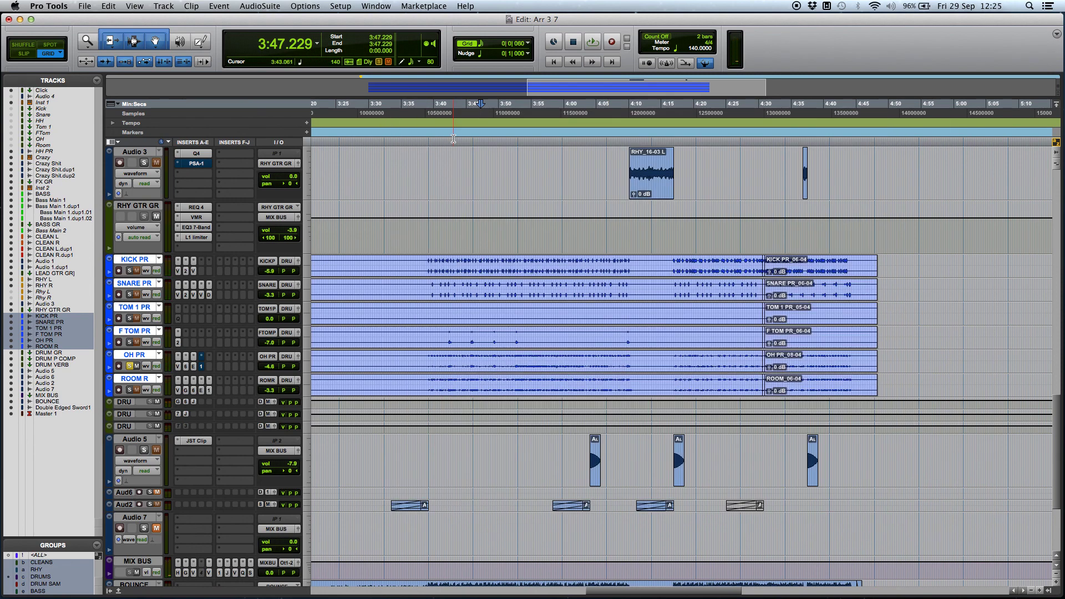
# Step: Activate and open the L1 limiter on OH PR, audition the overheads through it from 3:47.229, and close it
pyautogui.click(201, 366)
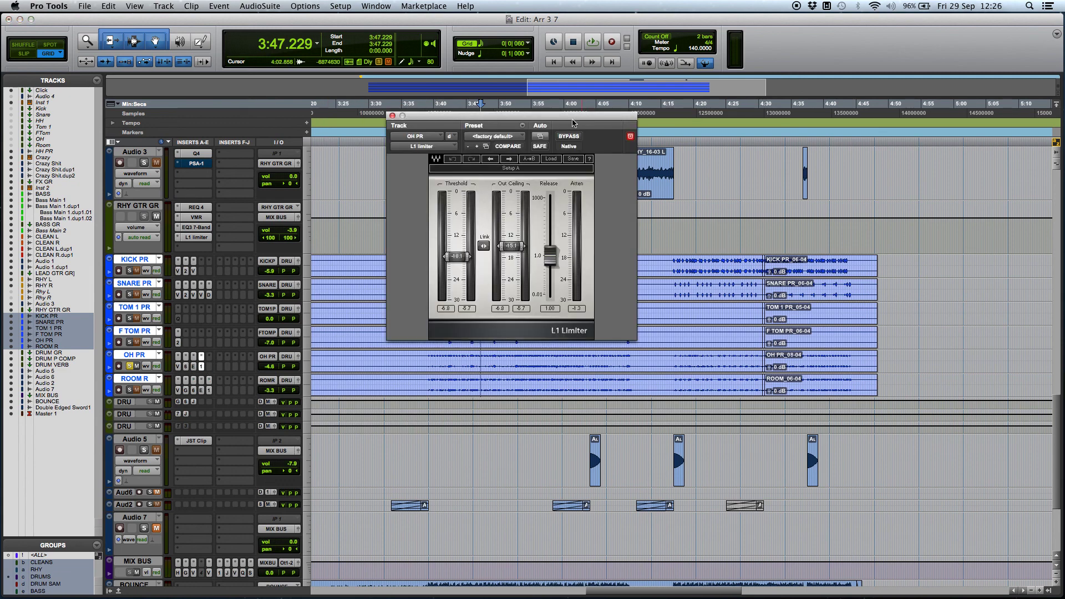
pyautogui.moveTo(571, 111); pyautogui.dragTo(562, 122)
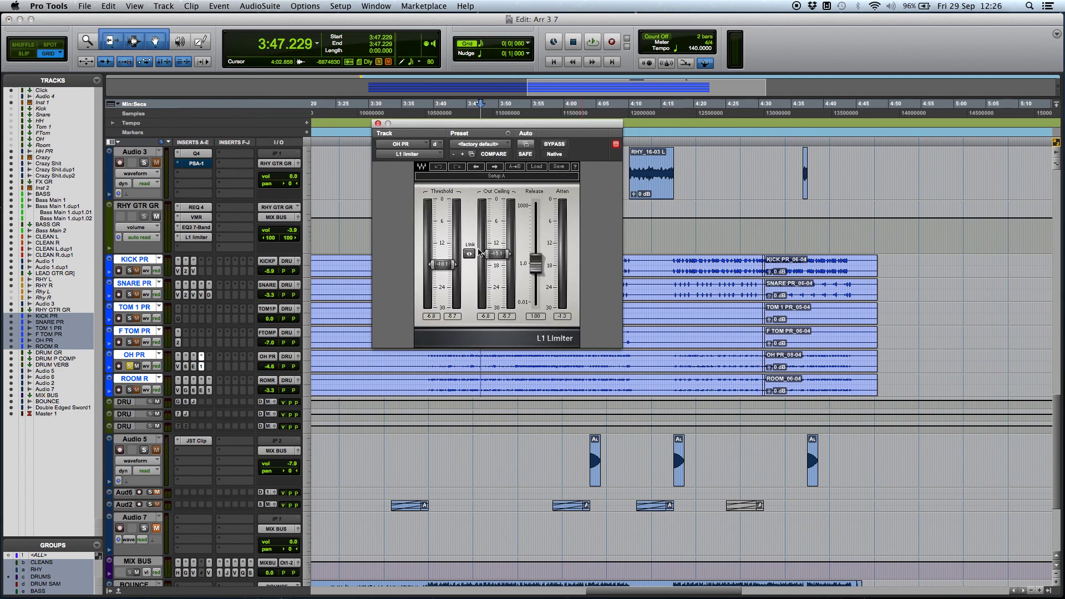
pyautogui.moveTo(508, 128); pyautogui.dragTo(468, 137)
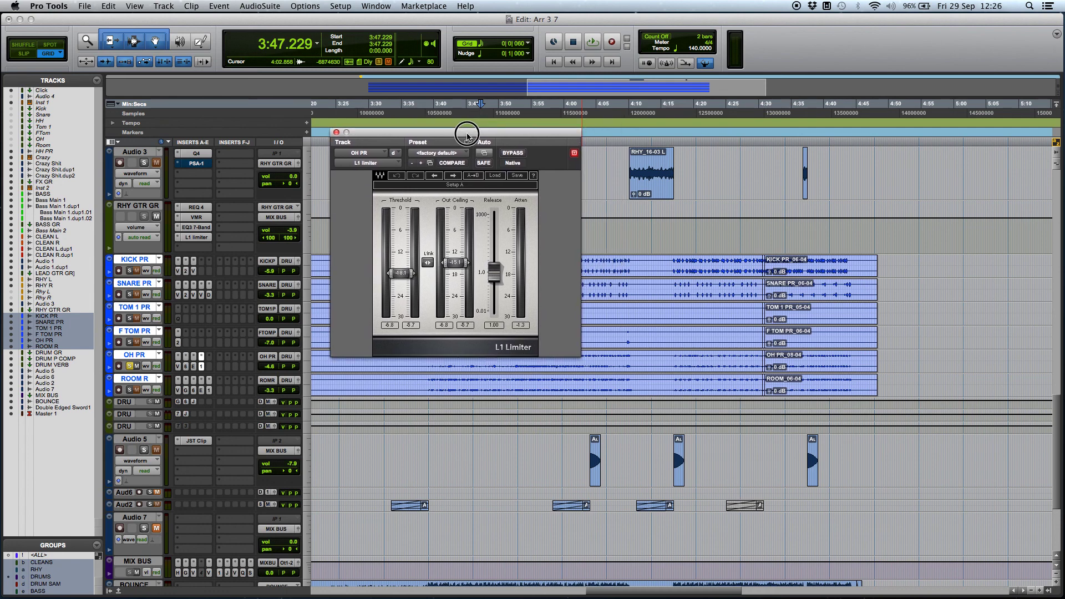
pyautogui.moveTo(467, 136); pyautogui.dragTo(448, 137)
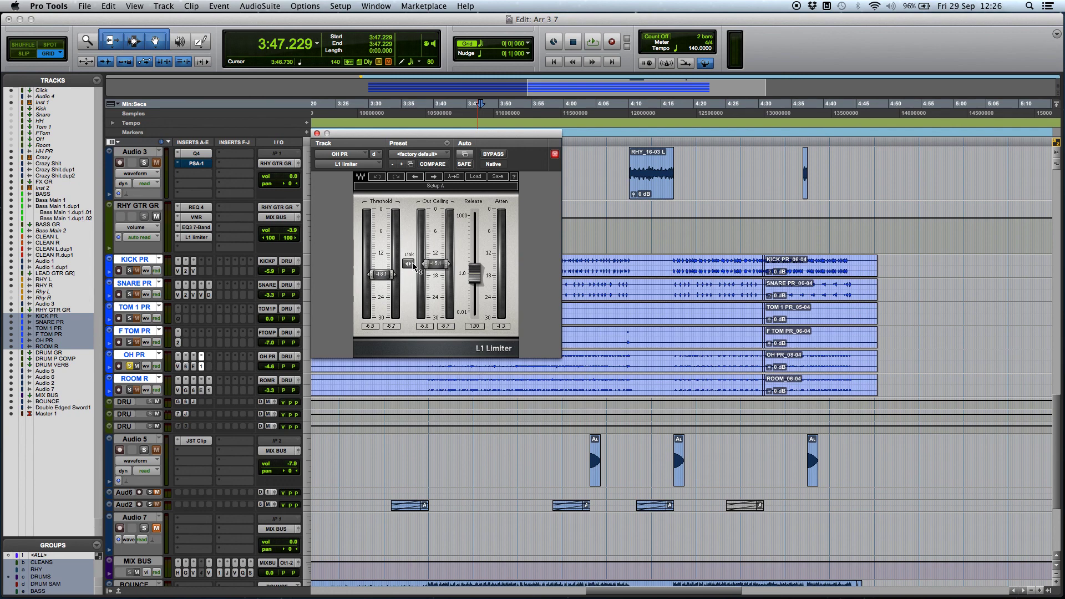
pyautogui.press('space')
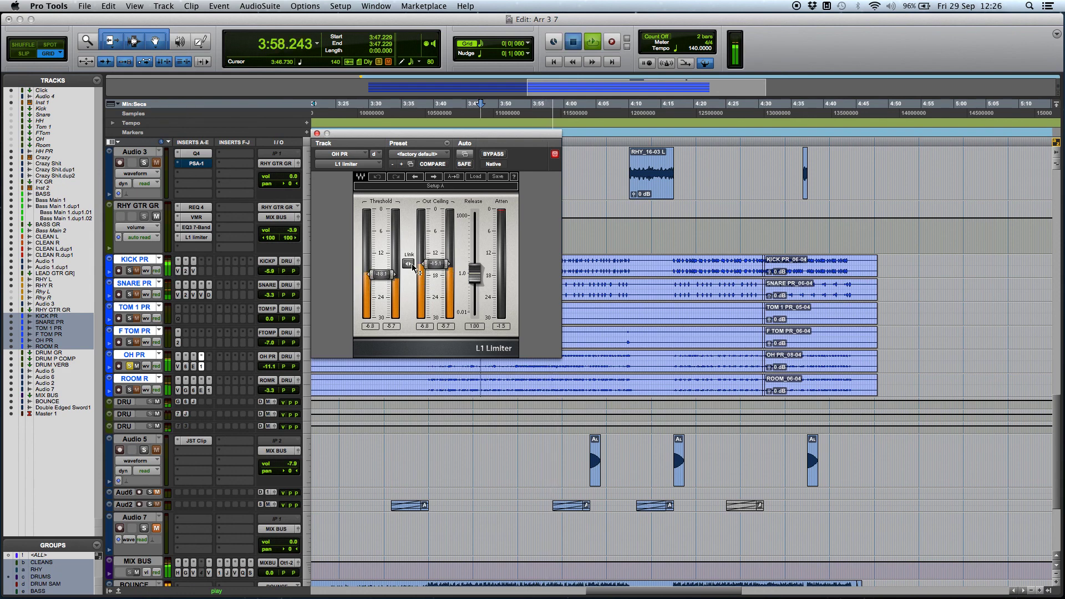
pyautogui.press('space')
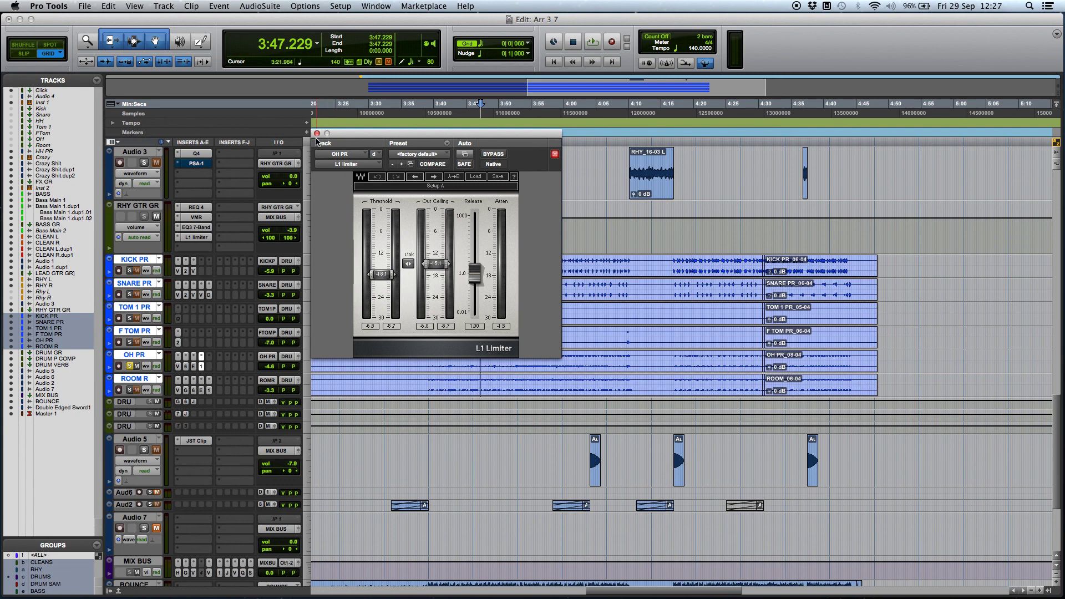
pyautogui.click(317, 133)
# Step: Solo ROOM R instead of OH PR and audition the room track from 3:40.506 with its inserts bypassed
pyautogui.click(130, 366)
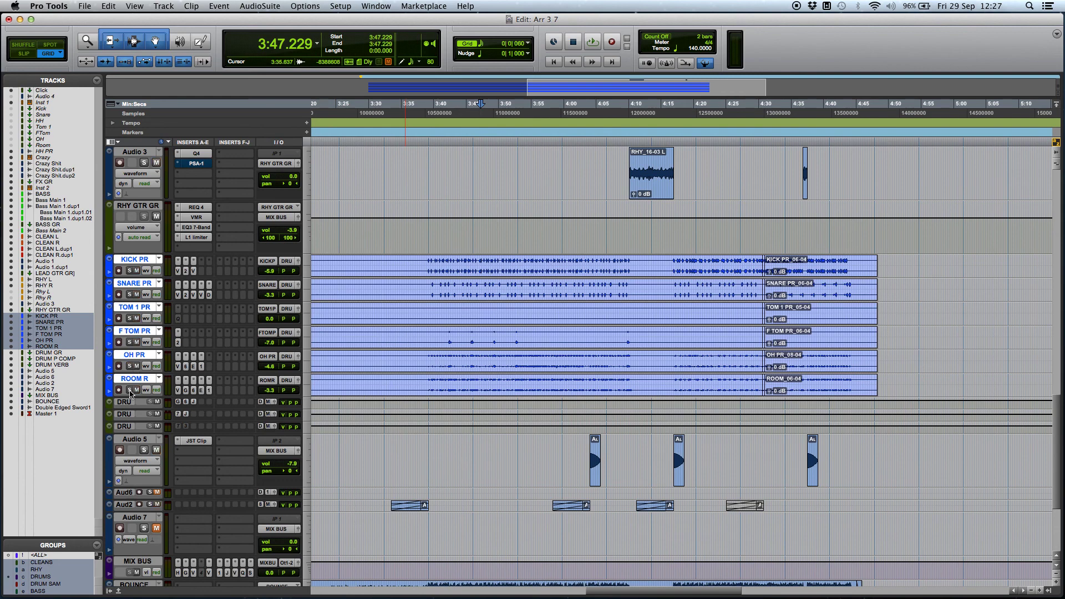
pyautogui.click(130, 390)
pyautogui.click(439, 382)
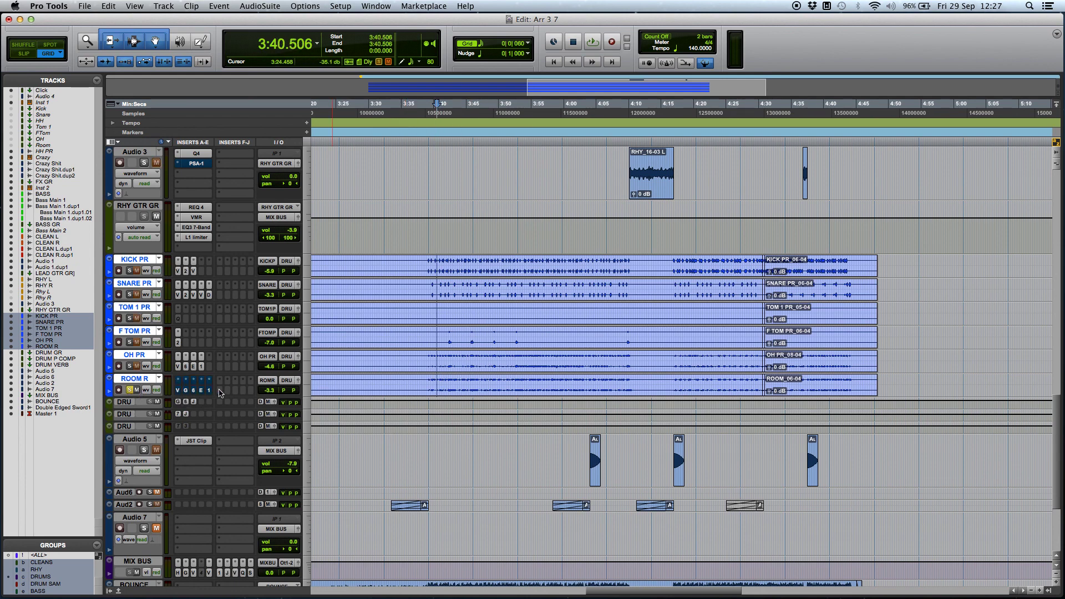
pyautogui.press('space')
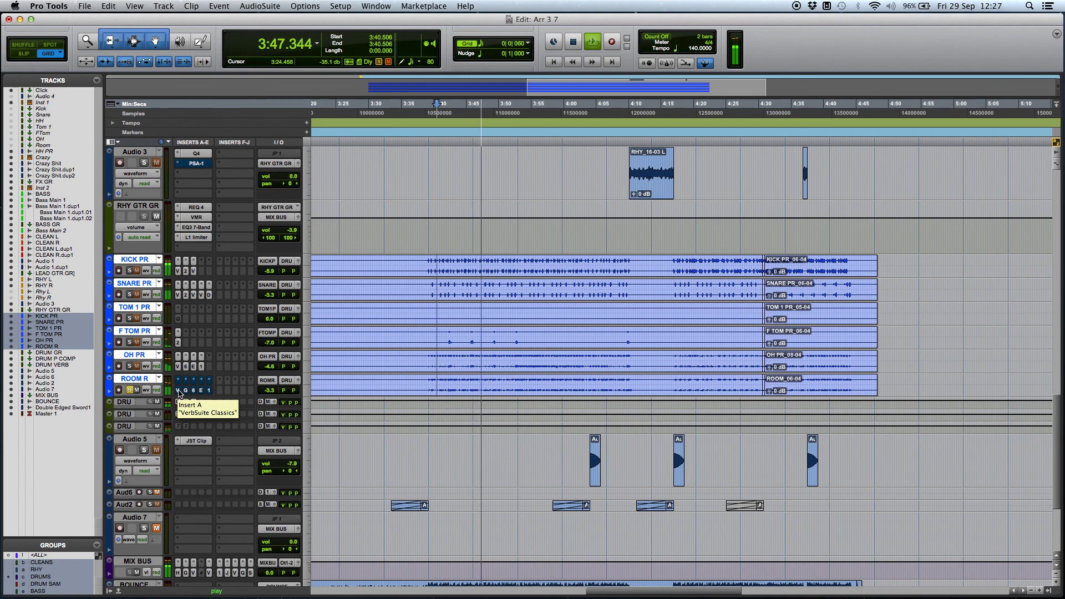
pyautogui.press('space')
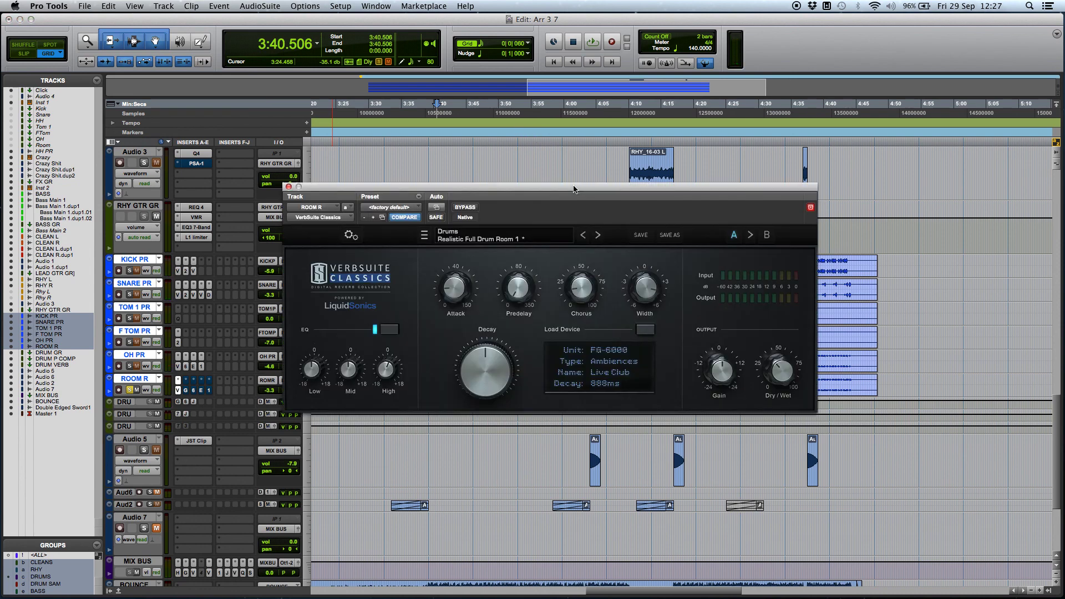
# Step: Compare ROOM R with VerbSuite Classics bypassed and active during playback, leave the reverb active, and close it
pyautogui.click(467, 208)
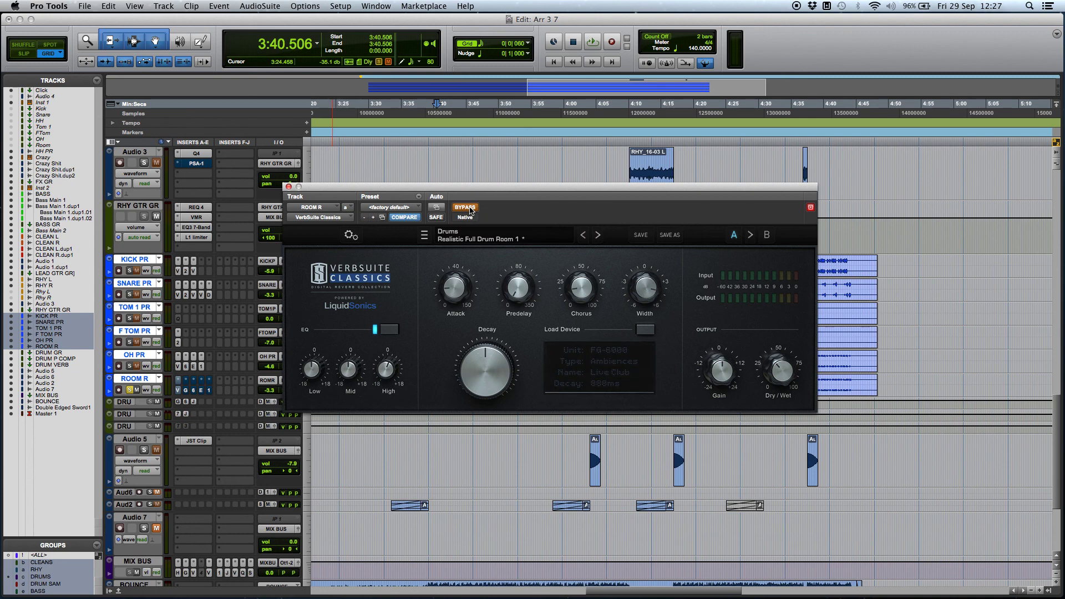
pyautogui.press('space')
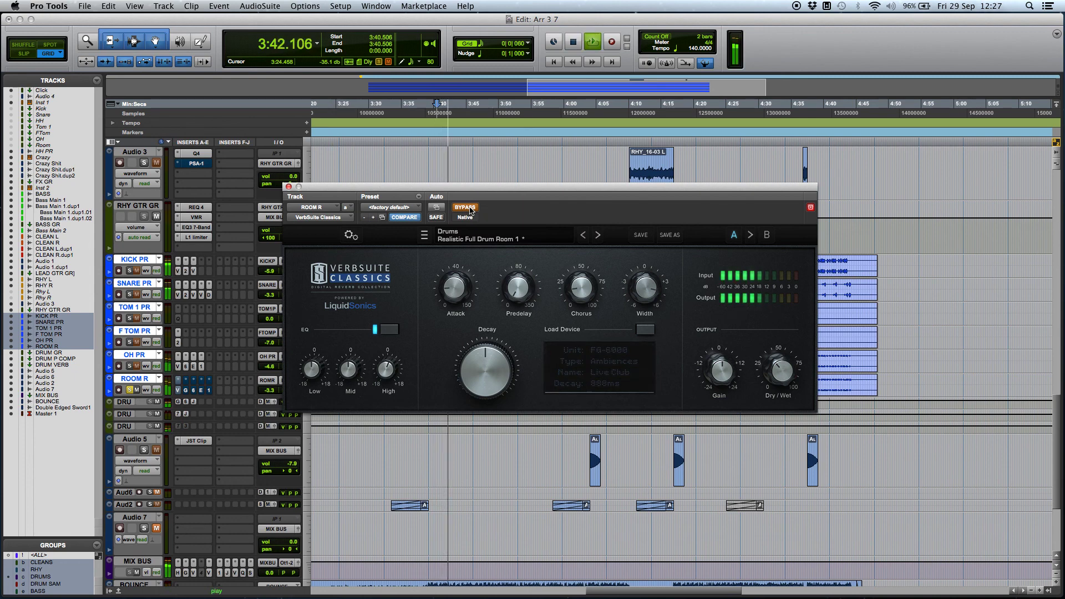
pyautogui.click(467, 208)
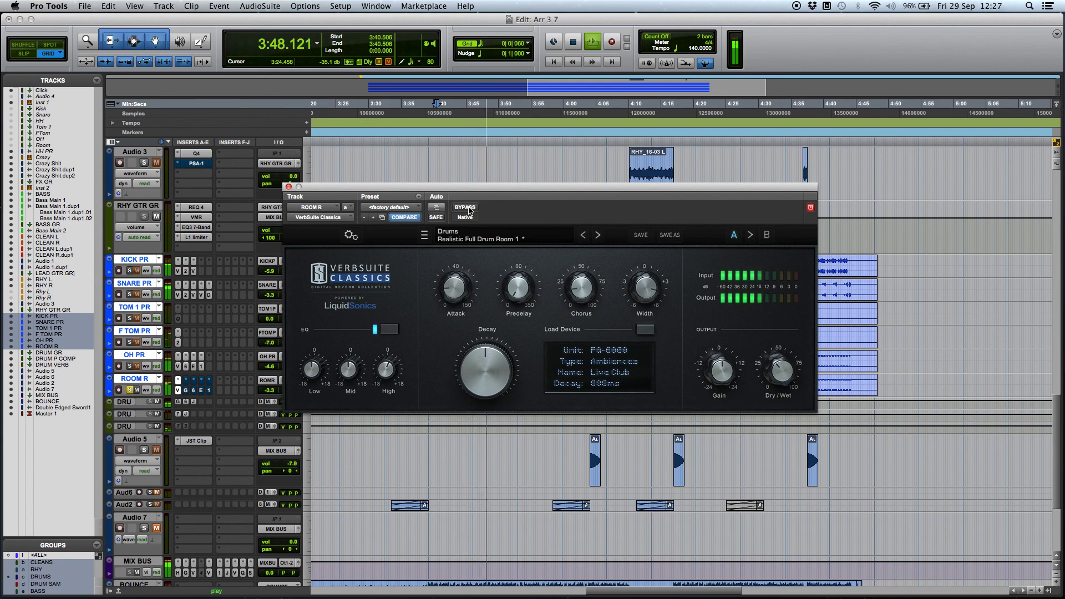
pyautogui.press('space')
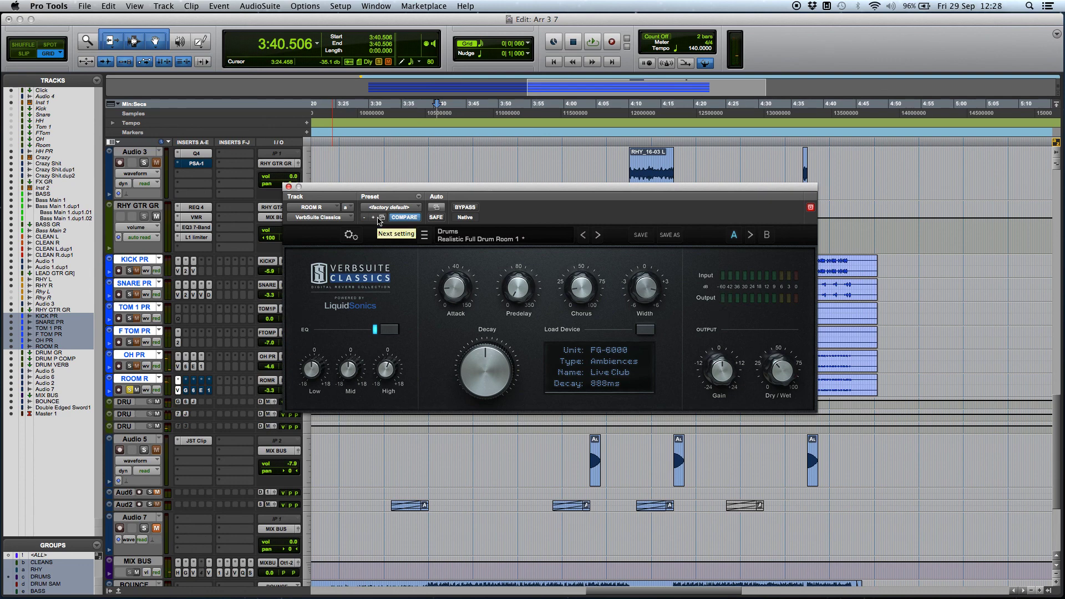
pyautogui.click(289, 187)
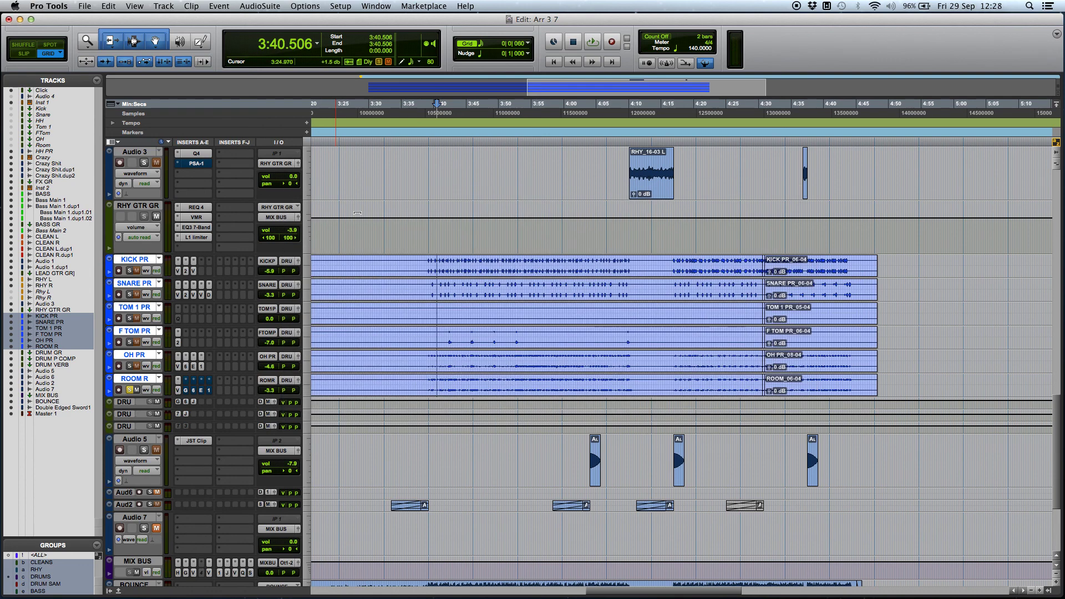
# Step: Activate and open VBC FG-Grey on ROOM R, compare it bypassed and active during playback, and leave the compressor active
pyautogui.click(185, 390)
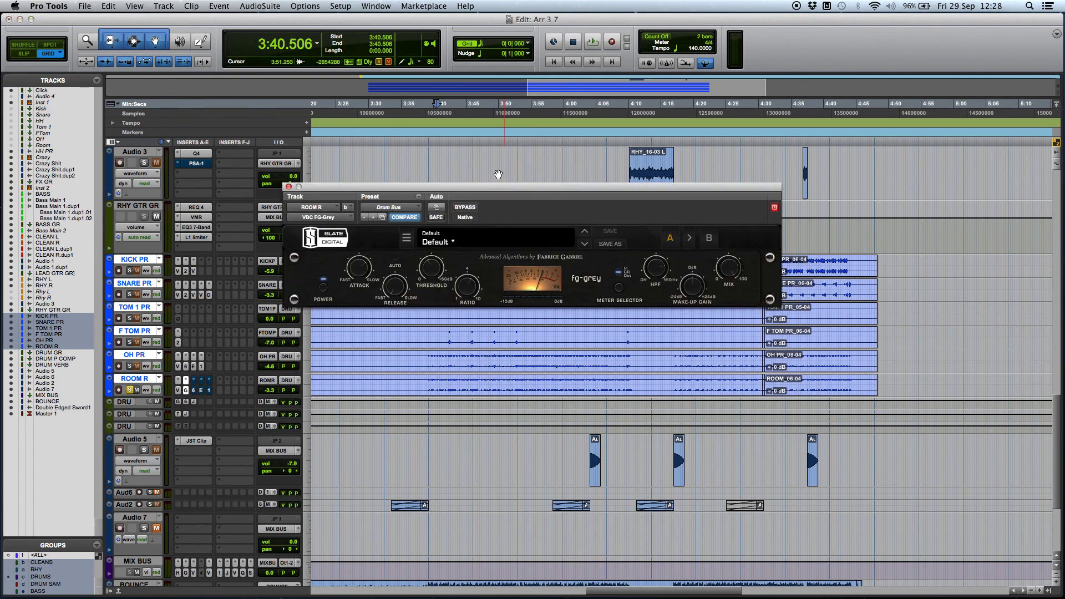
pyautogui.moveTo(504, 187); pyautogui.dragTo(524, 245)
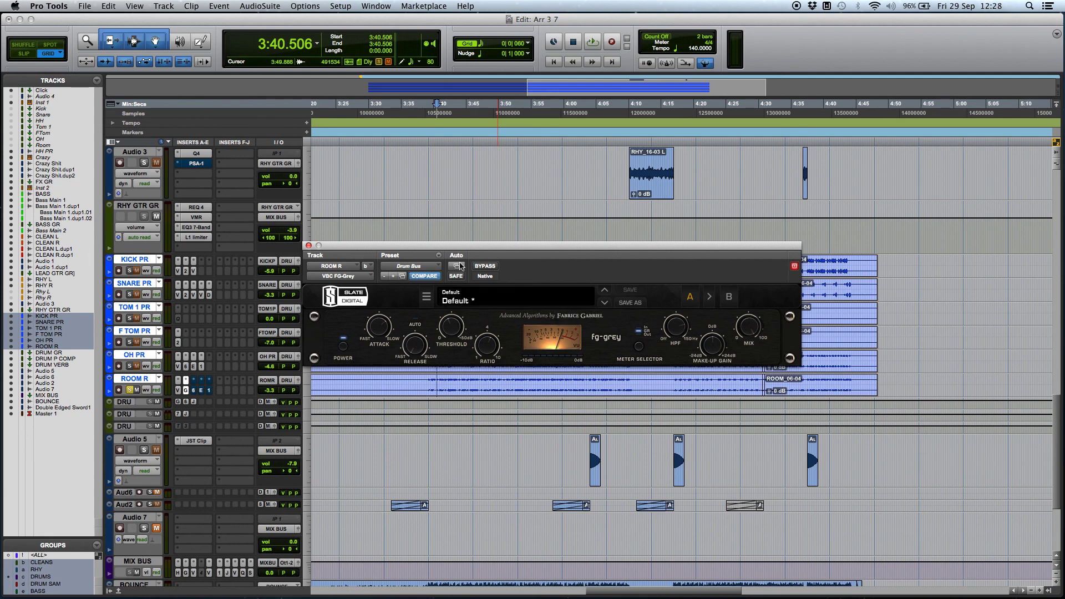
pyautogui.click(486, 266)
pyautogui.press('space')
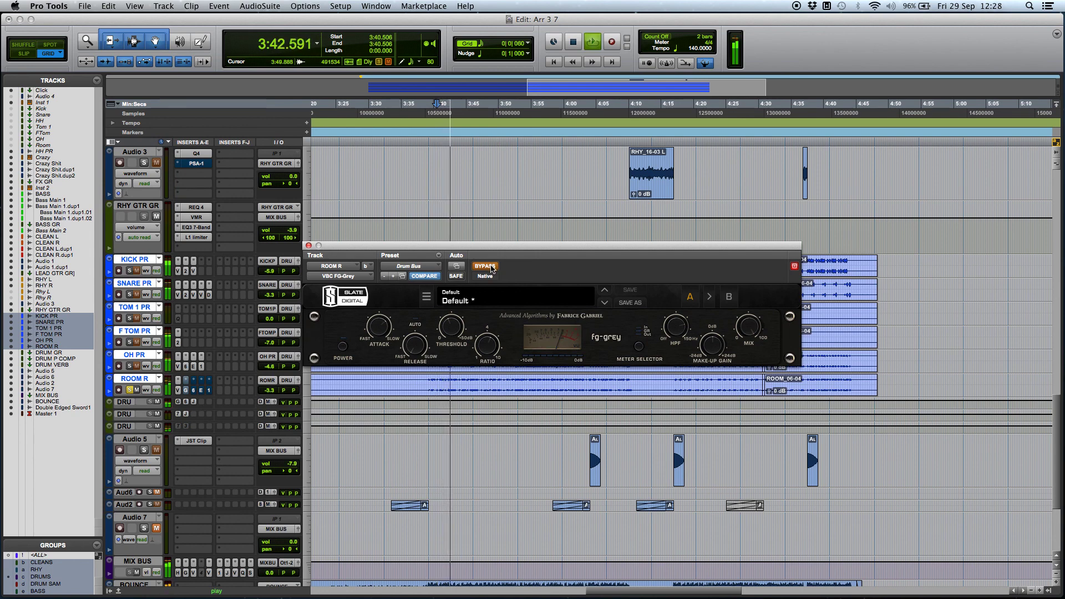
pyautogui.click(485, 266)
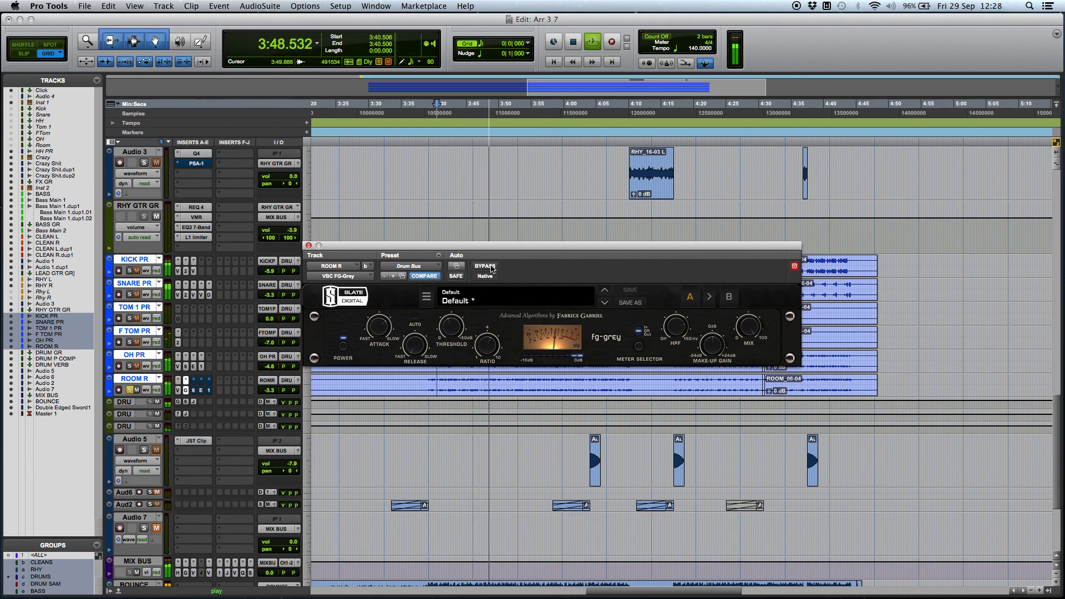
pyautogui.click(485, 267)
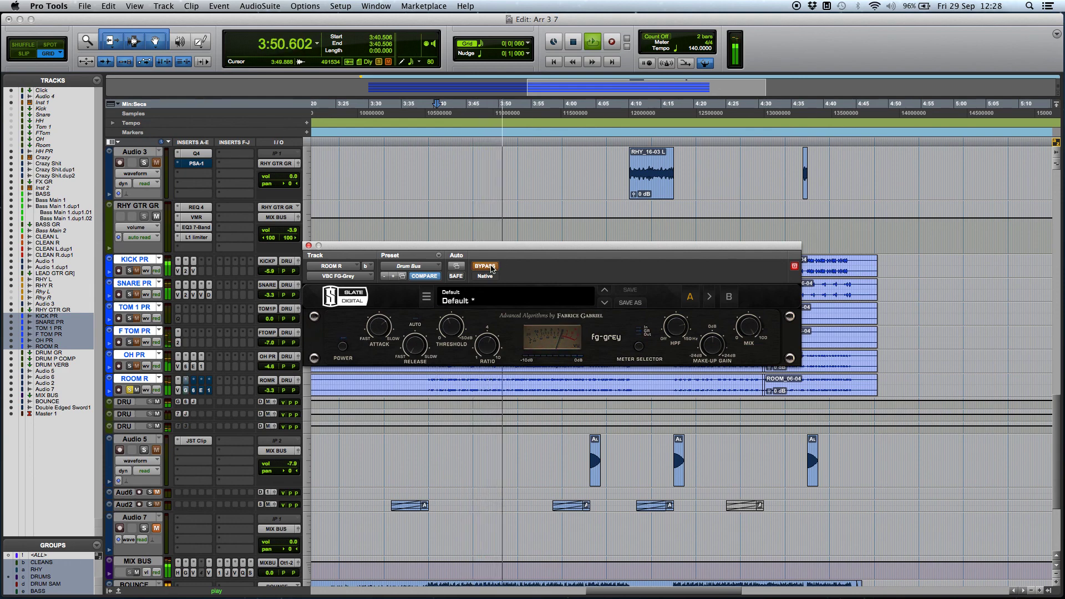
pyautogui.click(485, 266)
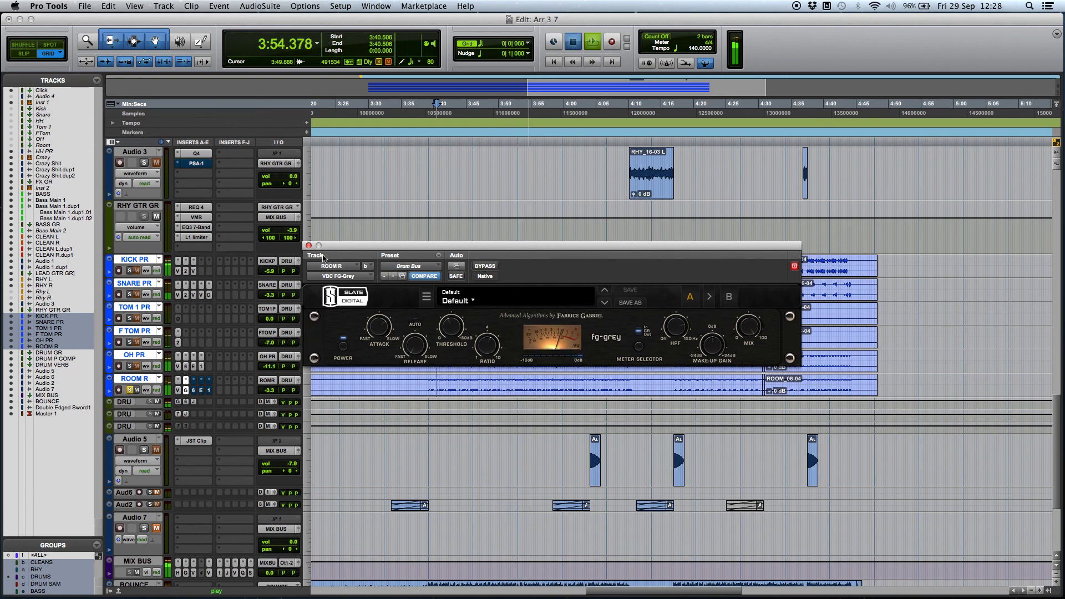
pyautogui.press('space')
# Step: Open REQ 6 on ROOM R, compare the equalizer bypassed and active during playback, leave it active, and close it
pyautogui.click(194, 381)
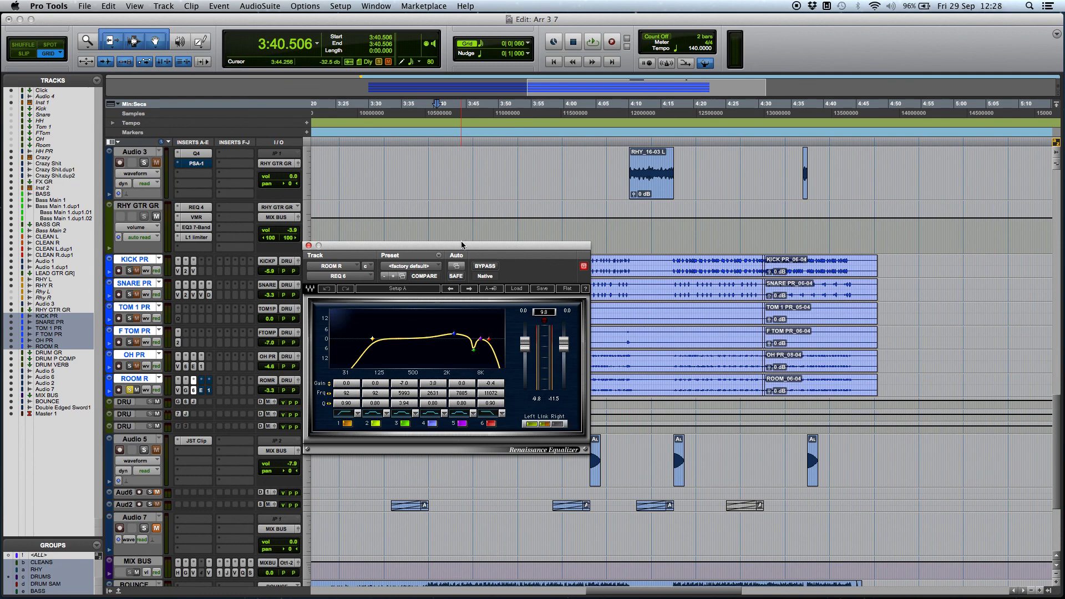
pyautogui.moveTo(462, 246); pyautogui.dragTo(505, 227)
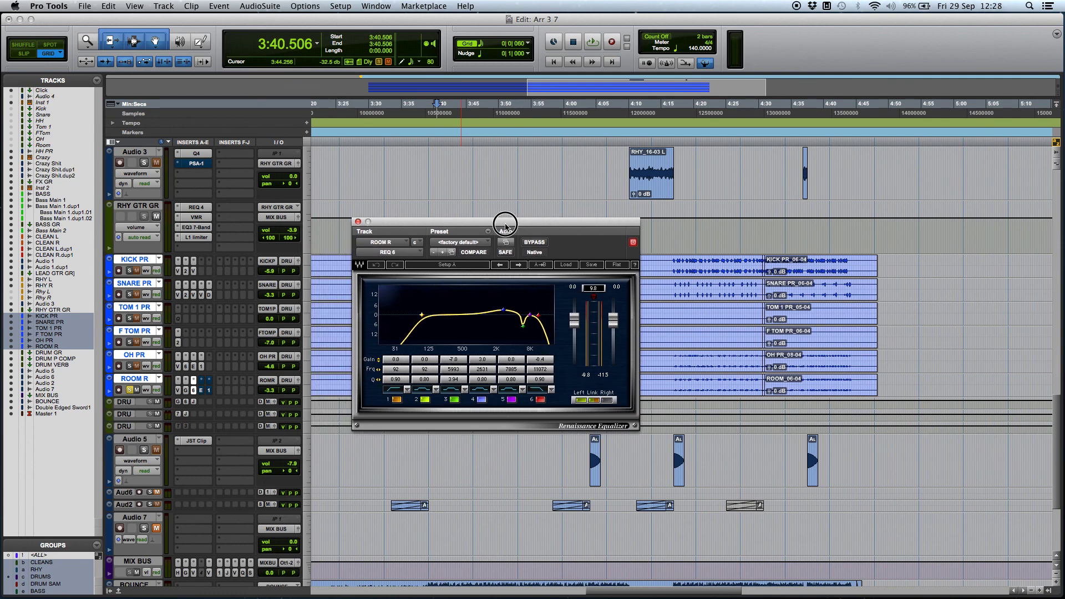
pyautogui.click(535, 243)
pyautogui.press('space')
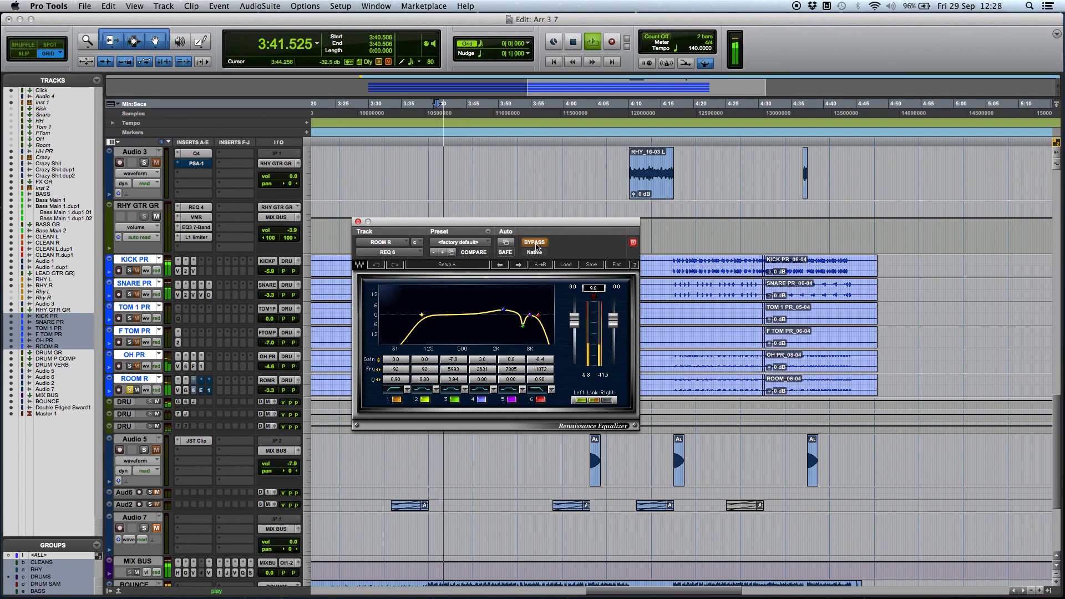
pyautogui.click(535, 243)
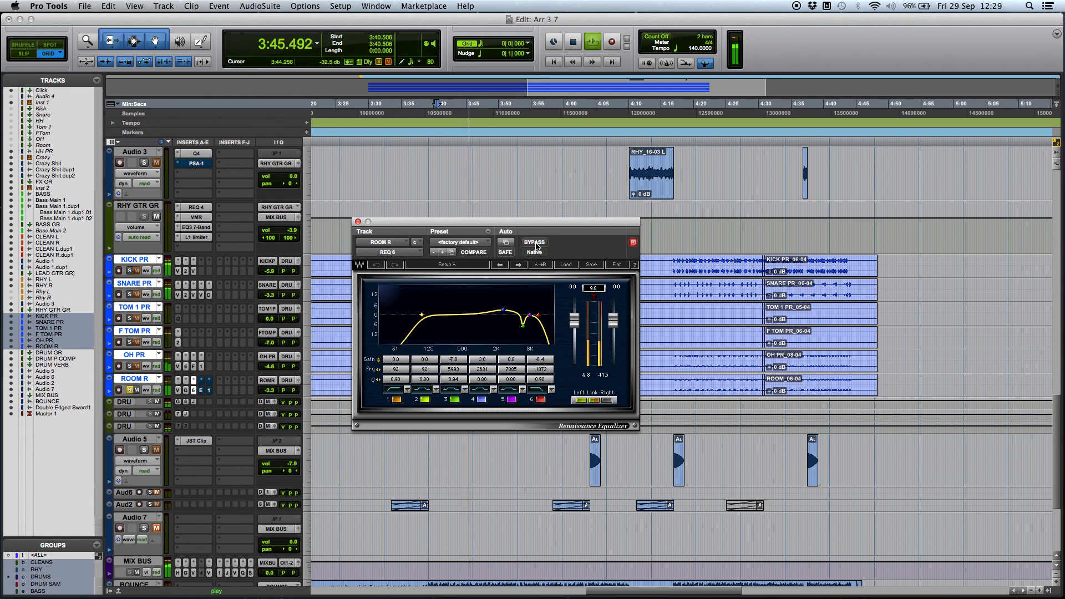
pyautogui.click(535, 243)
pyautogui.click(536, 243)
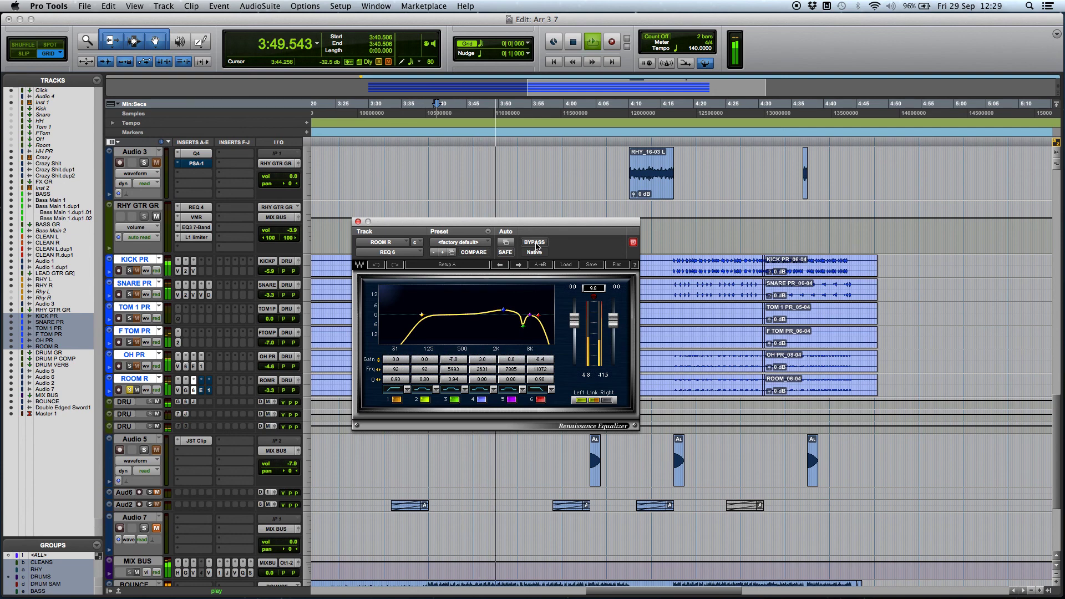
pyautogui.press('space')
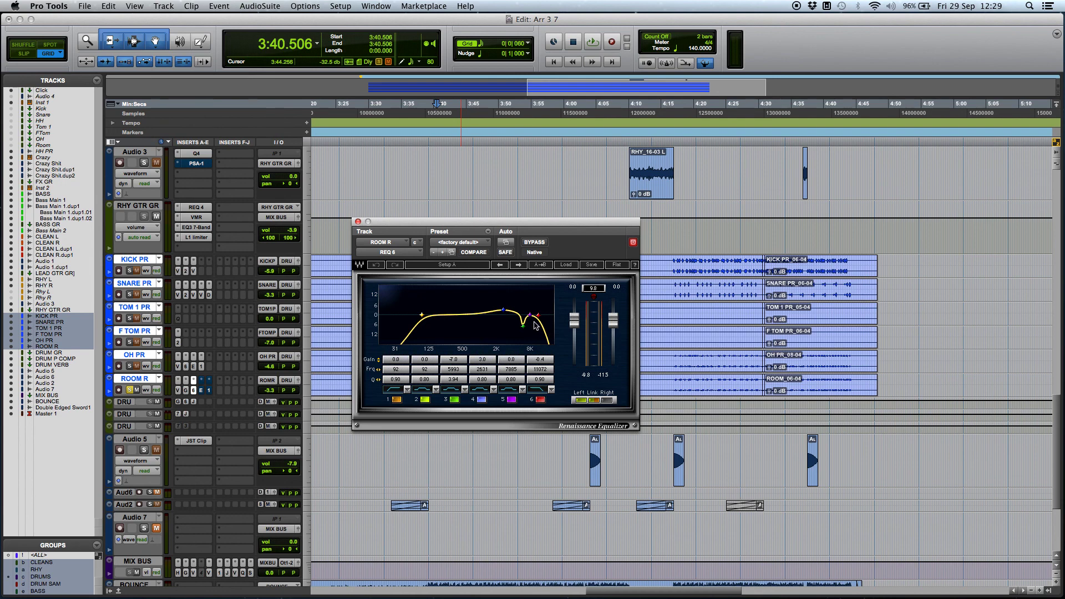
pyautogui.click(357, 221)
# Step: Open E2Deesser on ROOM R, compare it bypassed and active during playback, leave the de-esser active, and close it
pyautogui.click(201, 391)
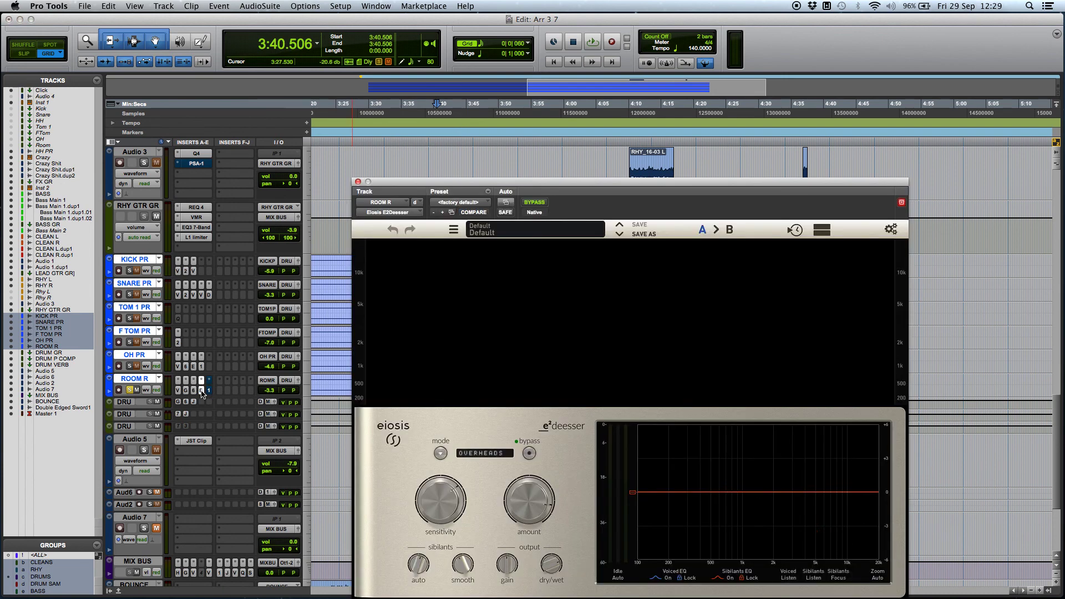
pyautogui.moveTo(632, 185); pyautogui.dragTo(615, 160)
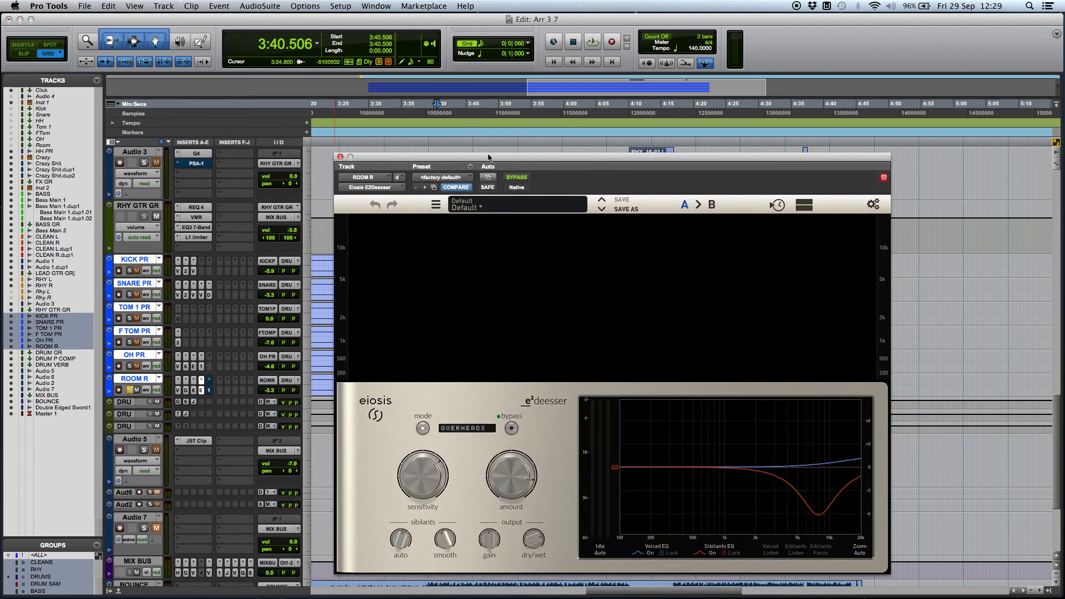
pyautogui.click(517, 178)
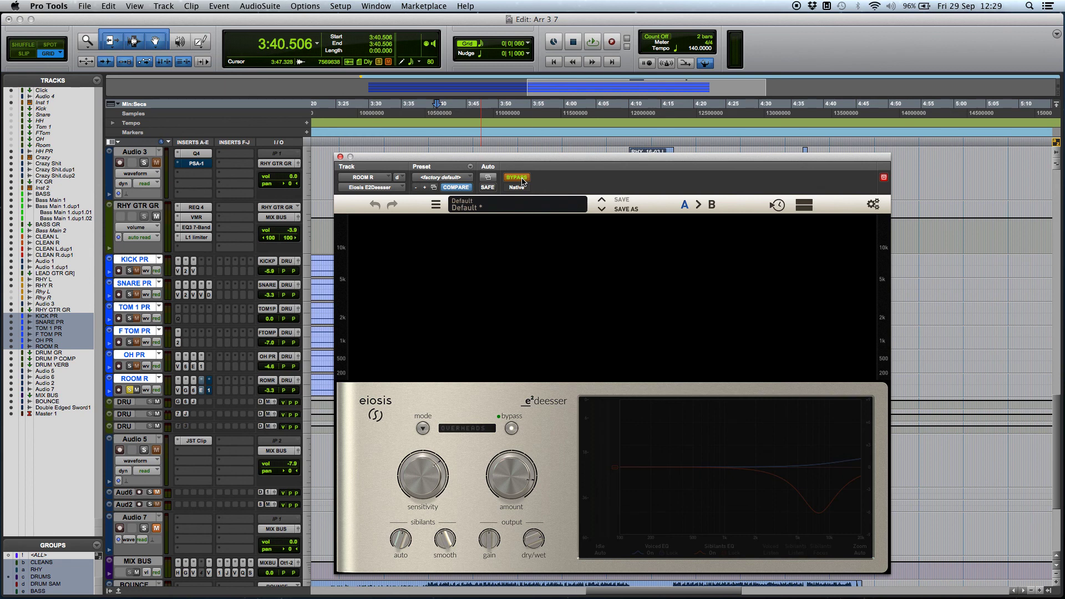
pyautogui.press('space')
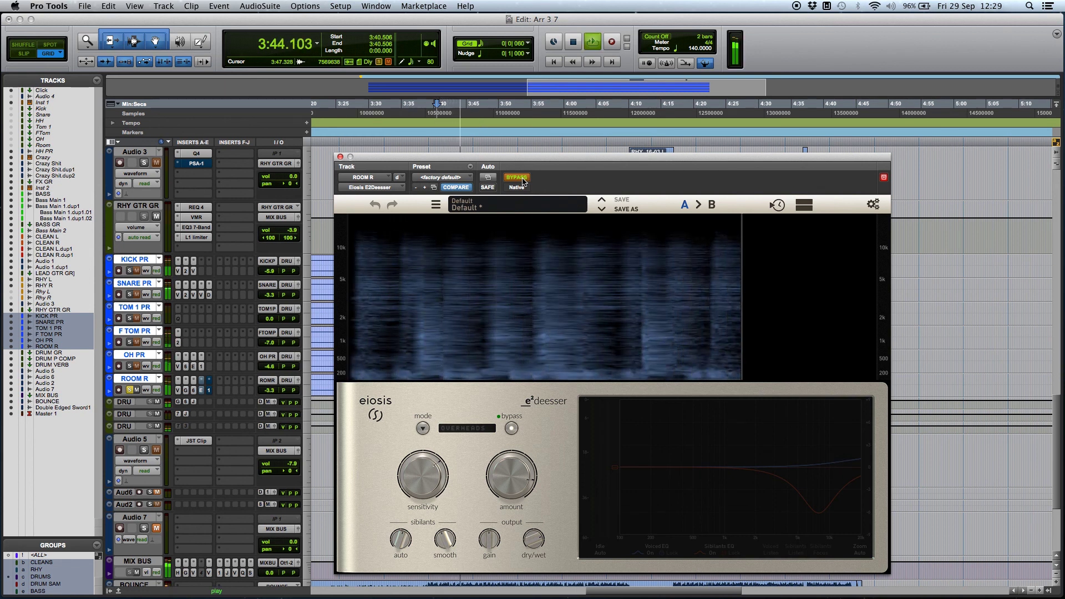
pyautogui.click(522, 182)
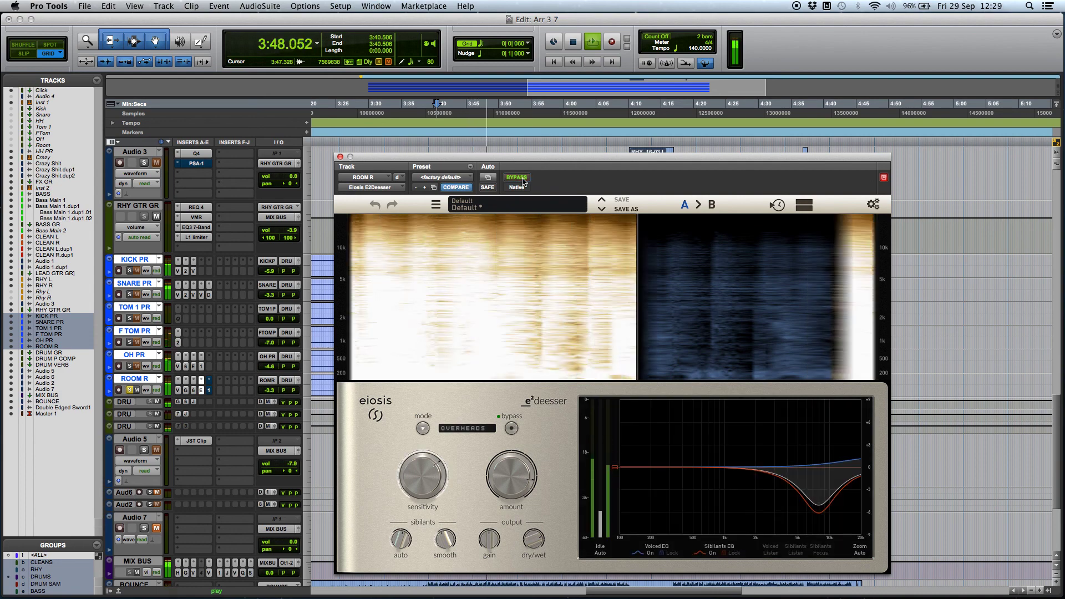
pyautogui.click(522, 181)
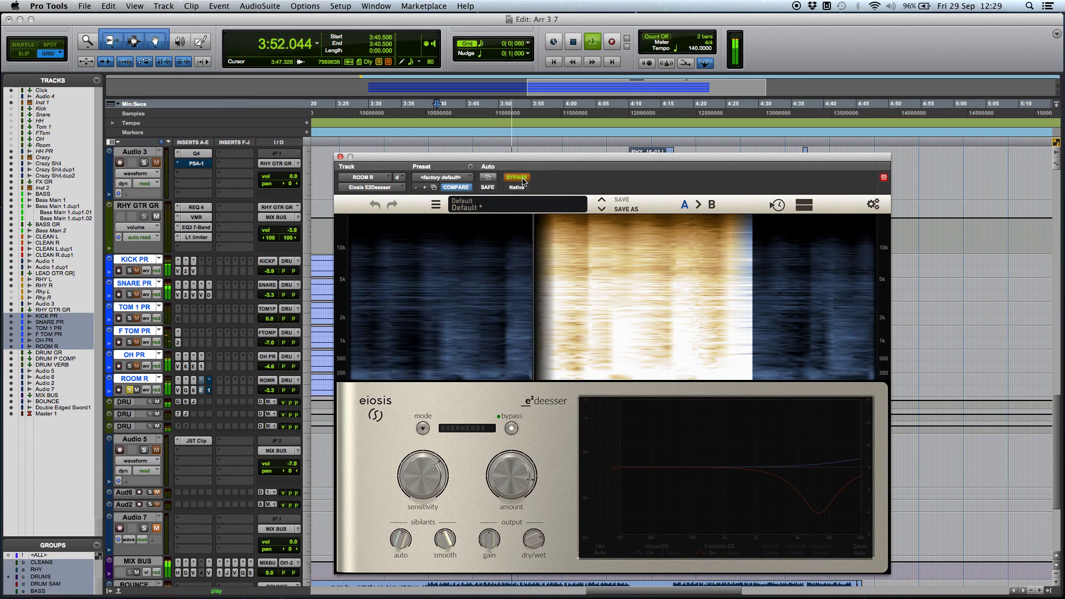
pyautogui.click(522, 181)
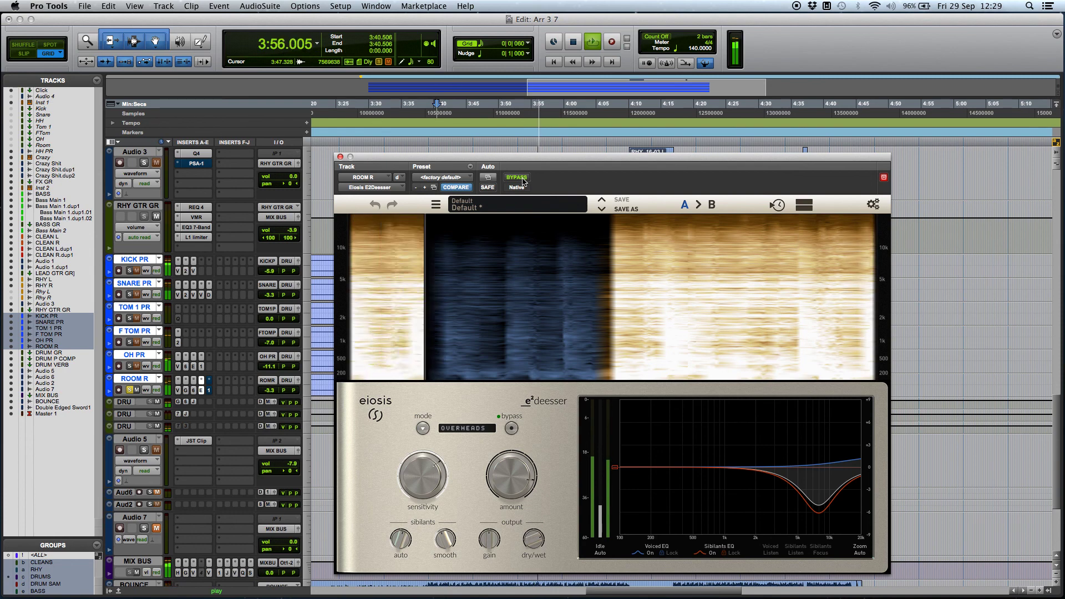
pyautogui.press('space')
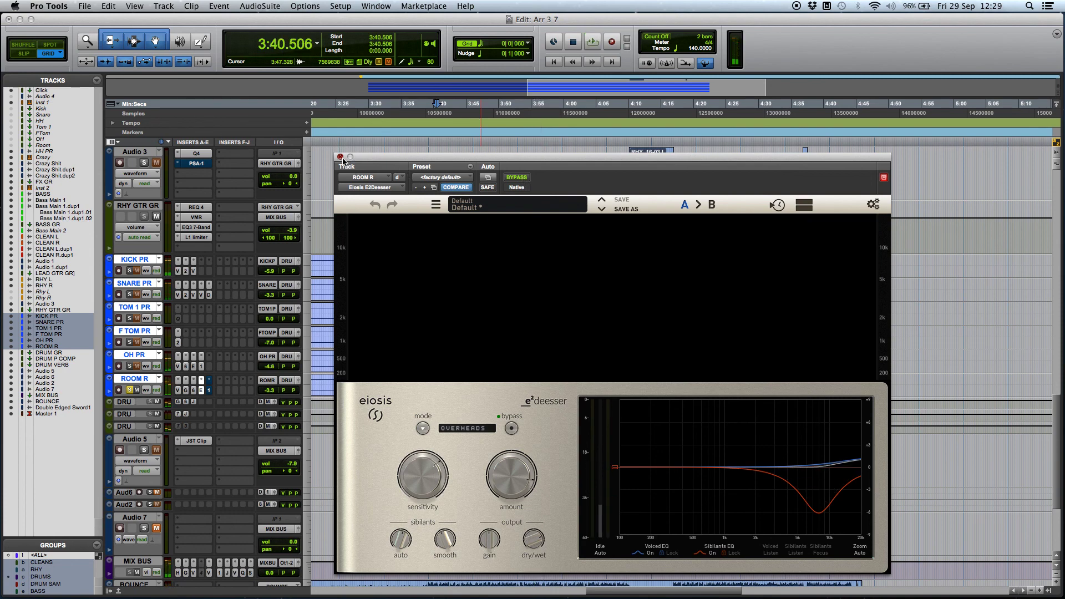
pyautogui.click(341, 157)
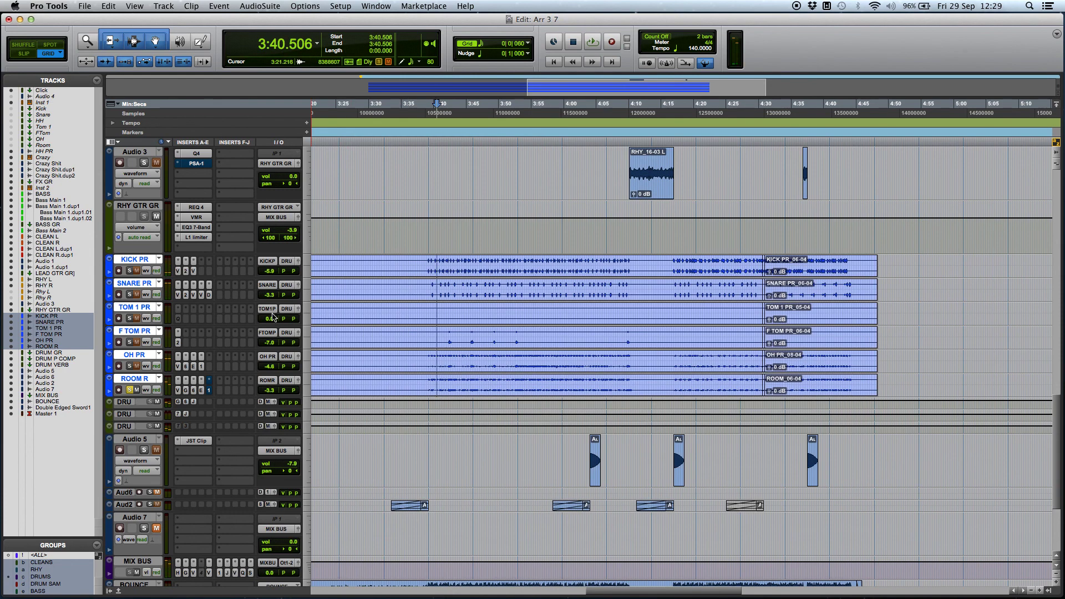
# Step: Open the L1 limiter on ROOM R, compare it bypassed and active during playback, leave it active, and close it
pyautogui.click(209, 390)
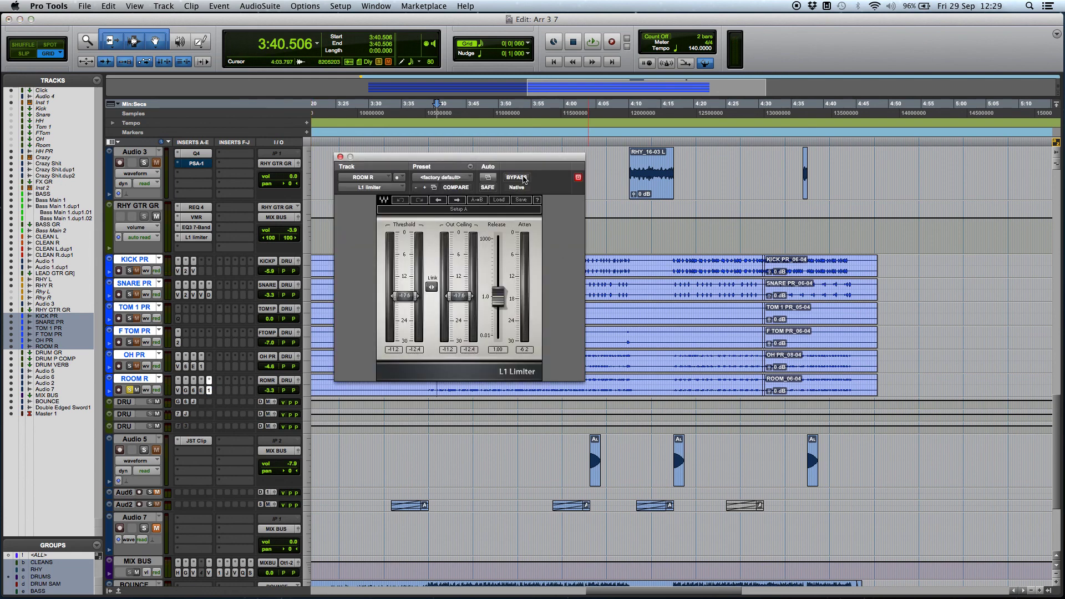
pyautogui.moveTo(511, 161); pyautogui.dragTo(532, 155)
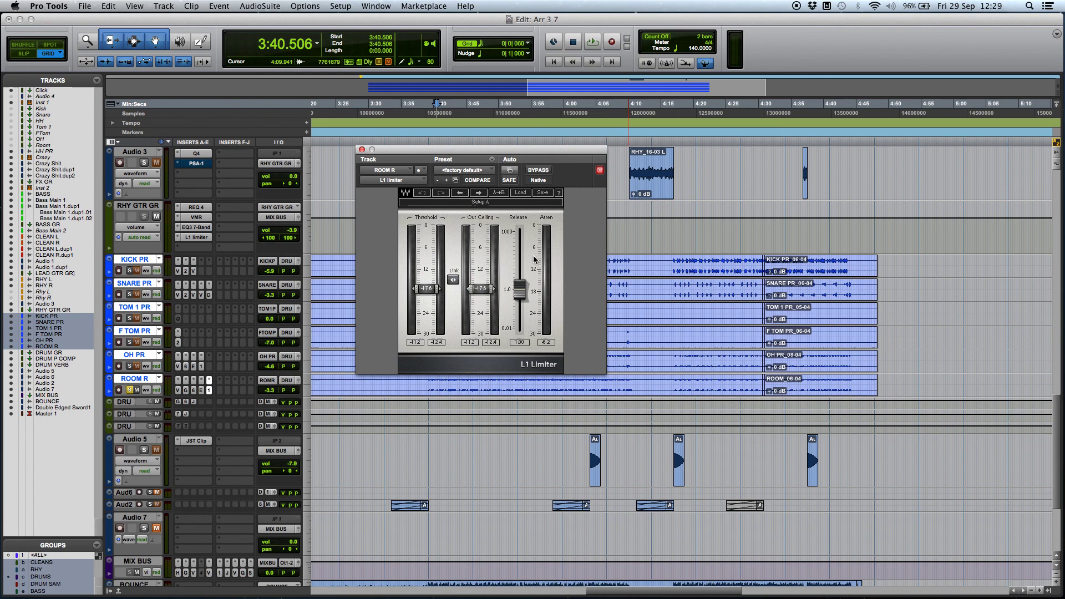
pyautogui.press('space')
pyautogui.click(543, 172)
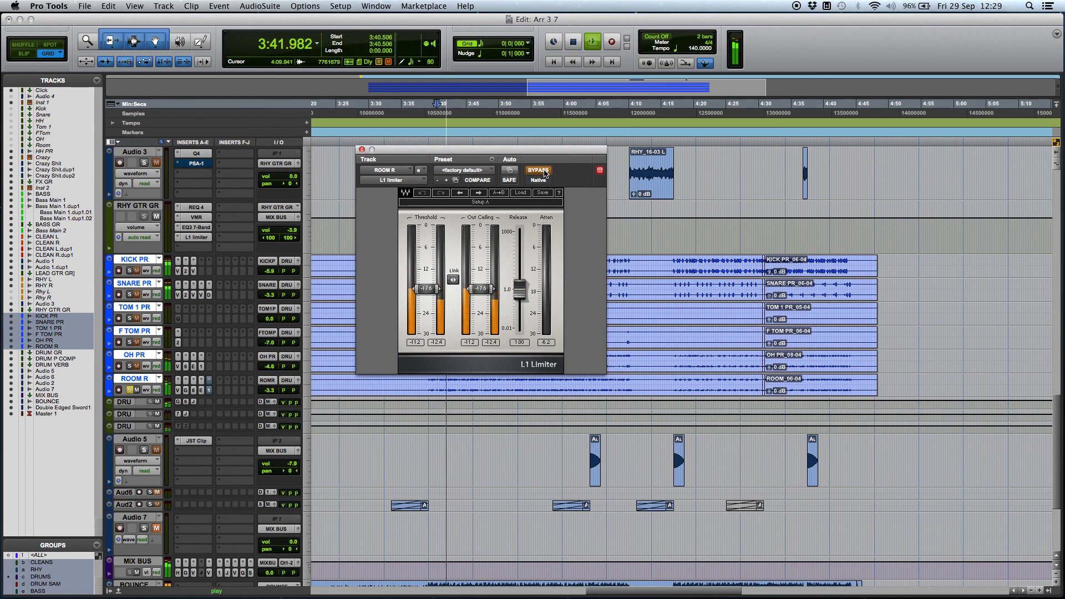
pyautogui.click(544, 171)
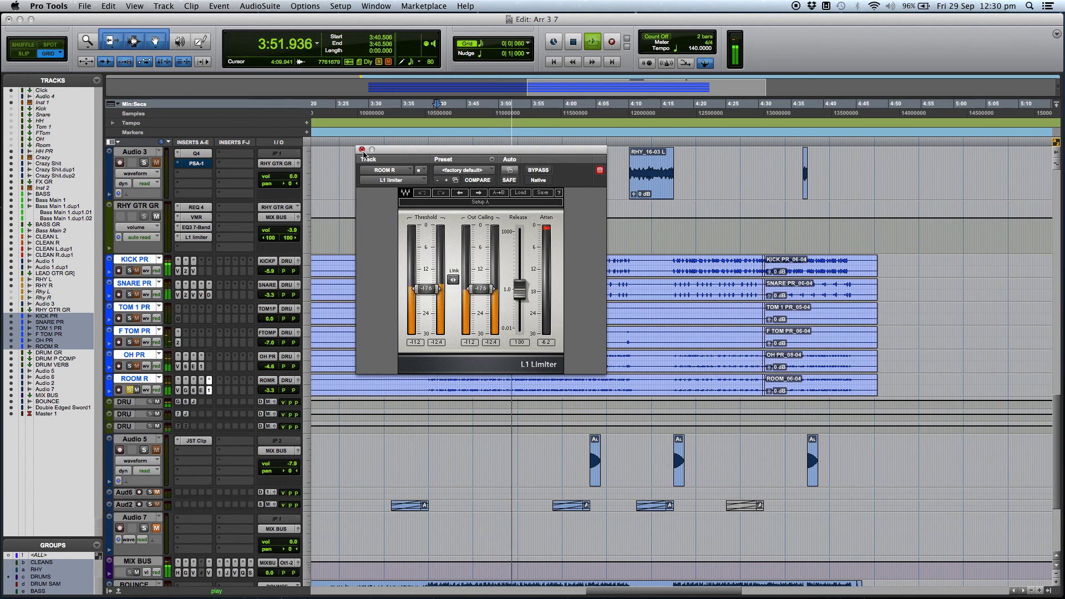
pyautogui.press('space')
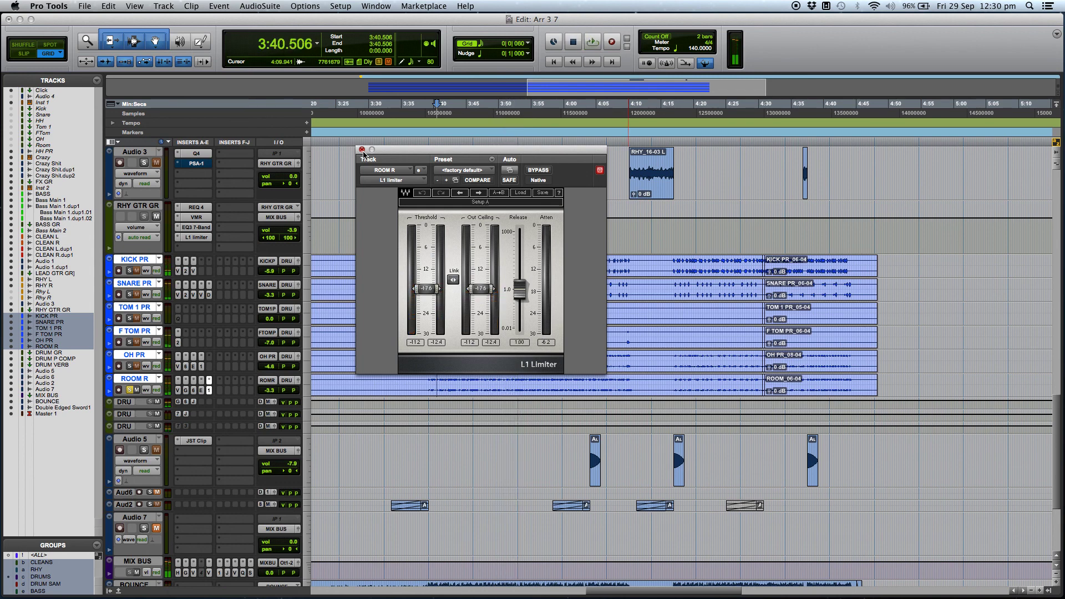
pyautogui.click(363, 150)
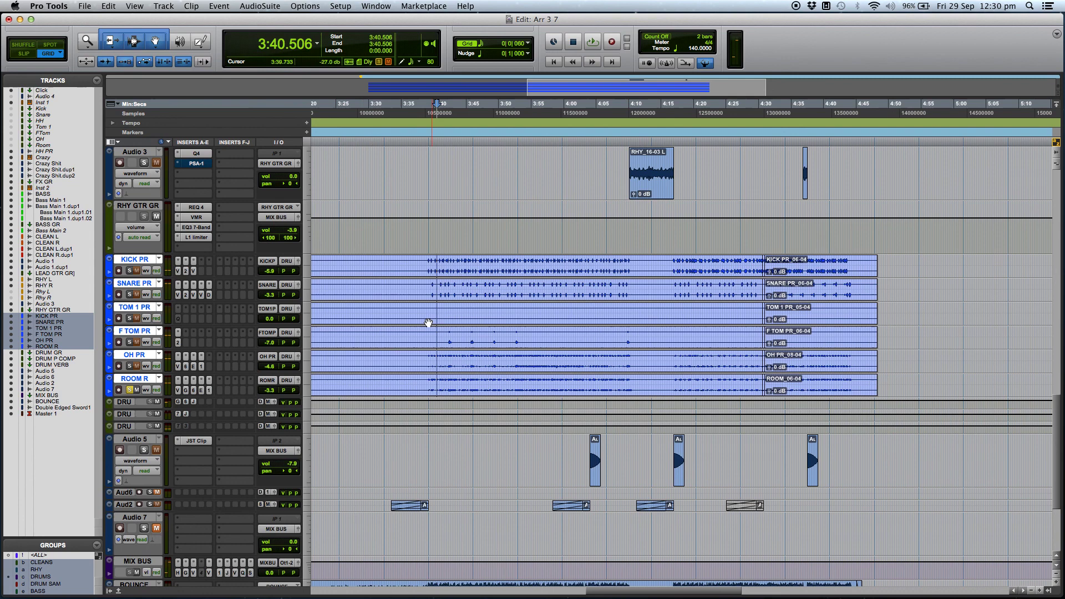
# Step: Open and bypass VBC FG-Grey on the DRUM GR track, and solo all drum tracks from KICK PR to ROOM R
pyautogui.scroll(-4, 250, 353)
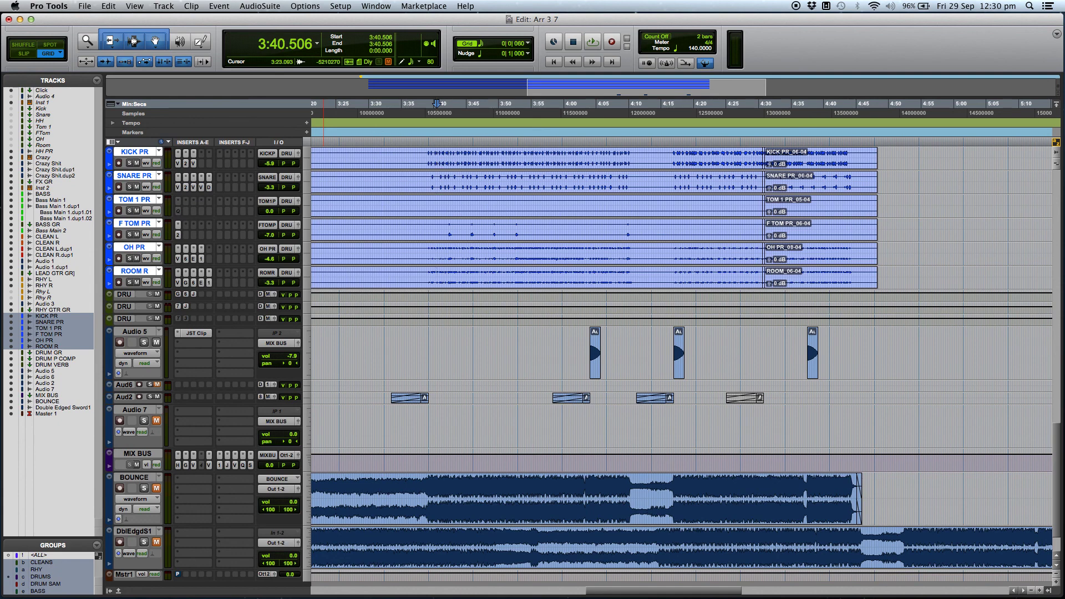
pyautogui.click(178, 294)
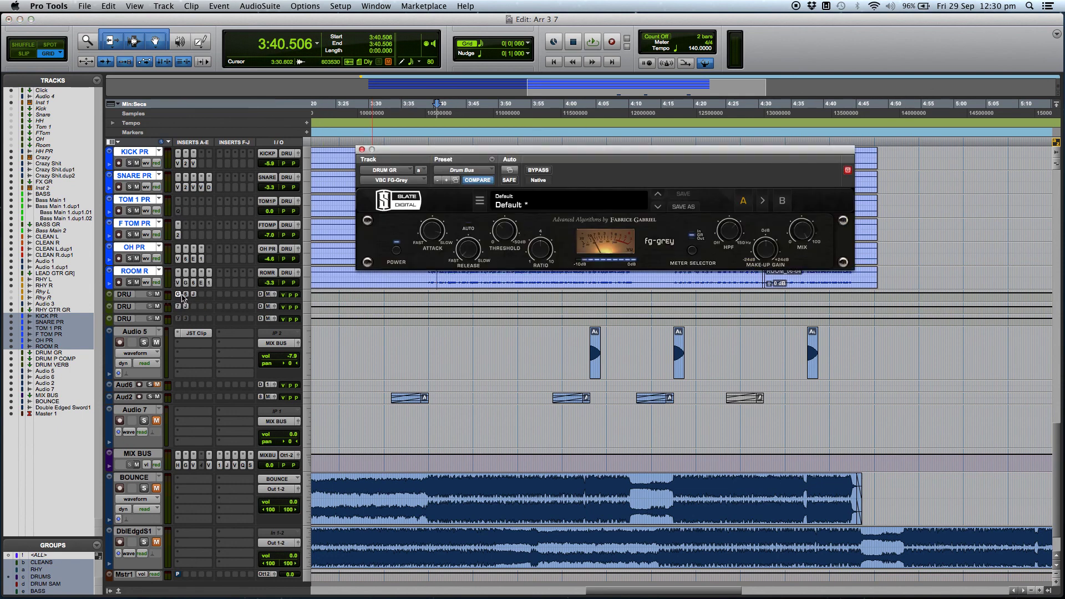
pyautogui.moveTo(592, 152); pyautogui.dragTo(602, 180)
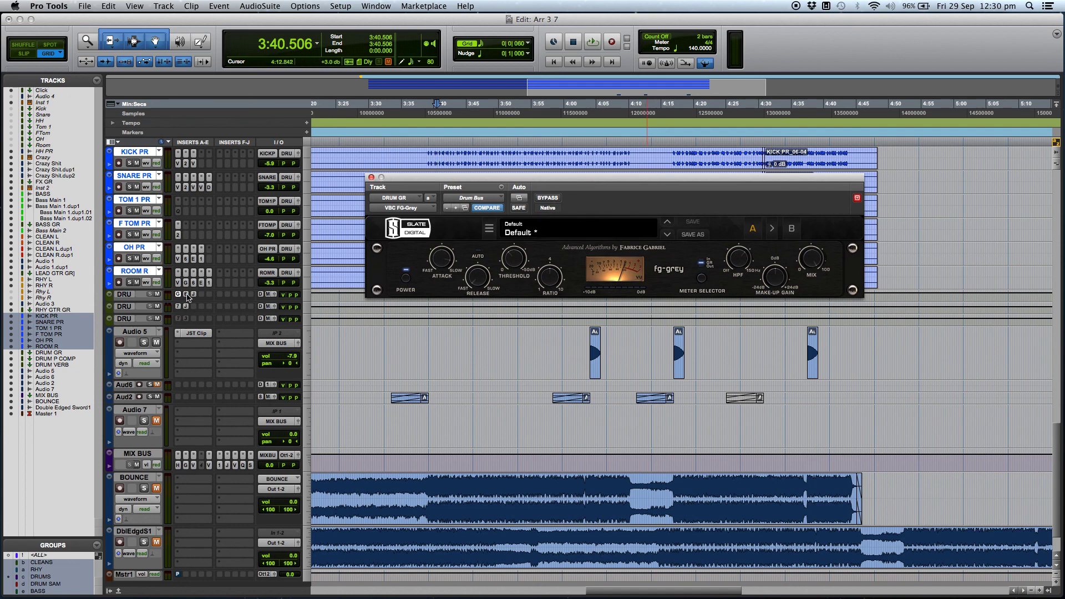
pyautogui.click(552, 201)
pyautogui.press('space')
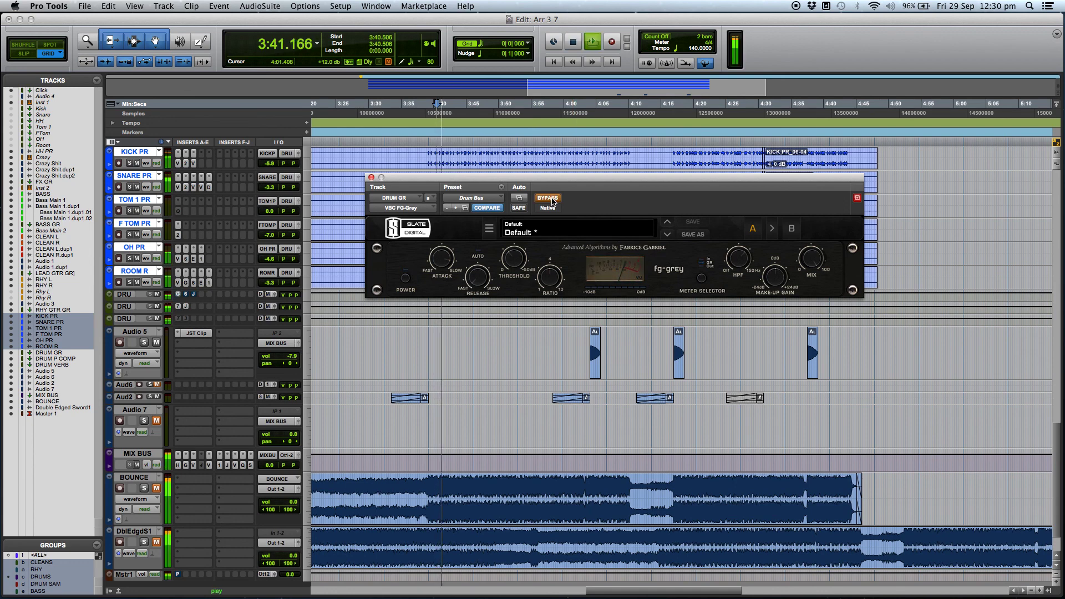
pyautogui.press('space')
pyautogui.click(130, 282)
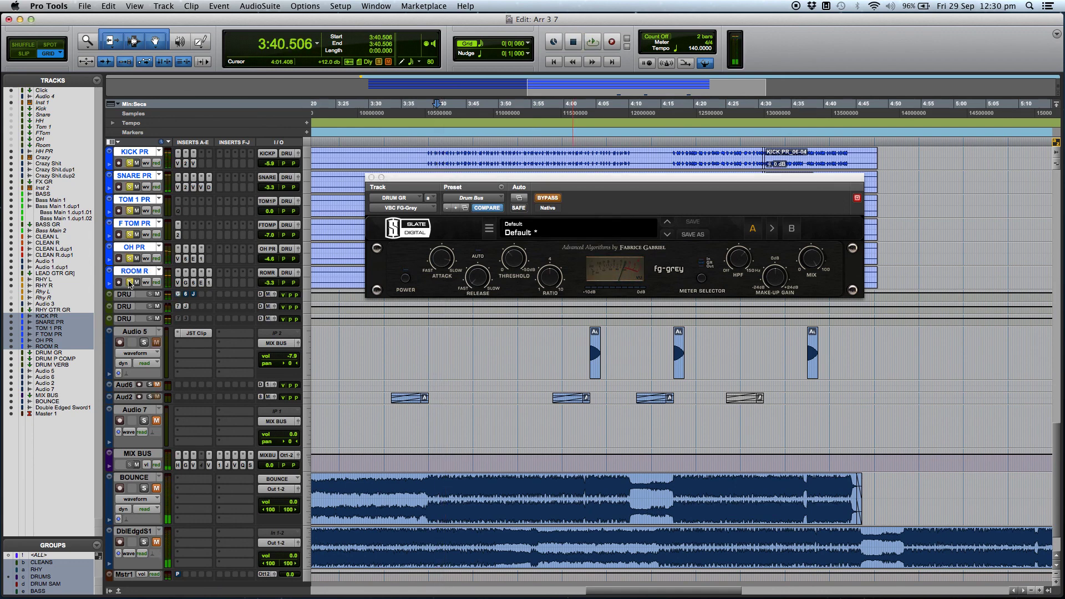
# Step: Compare VBC FG-Grey on DRUM GR bypassed and active during playback, leave the compressor active, and close it
pyautogui.press('space')
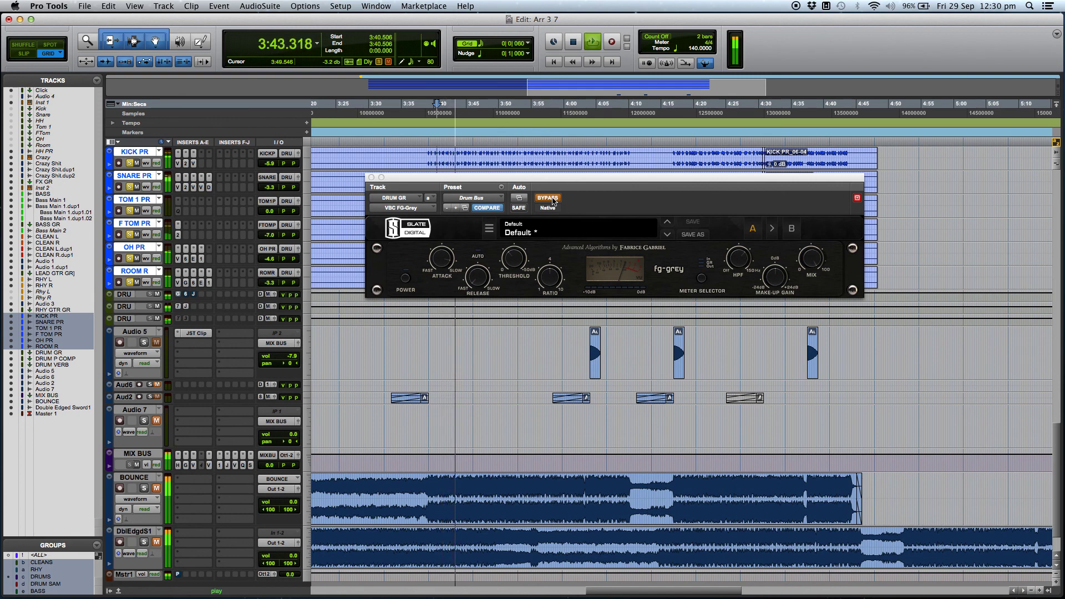
pyautogui.click(548, 198)
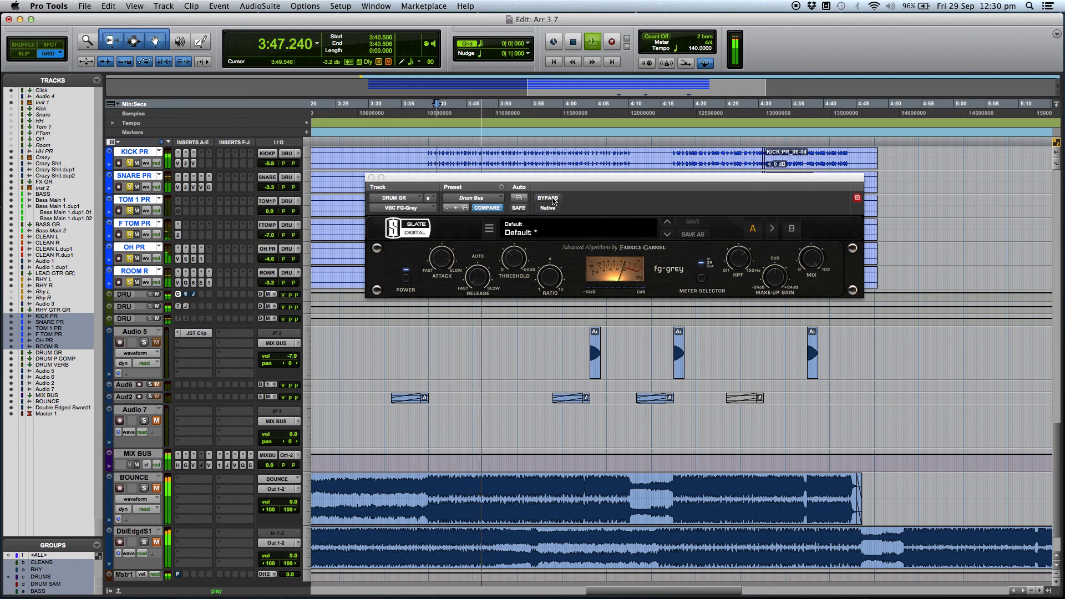
pyautogui.click(548, 198)
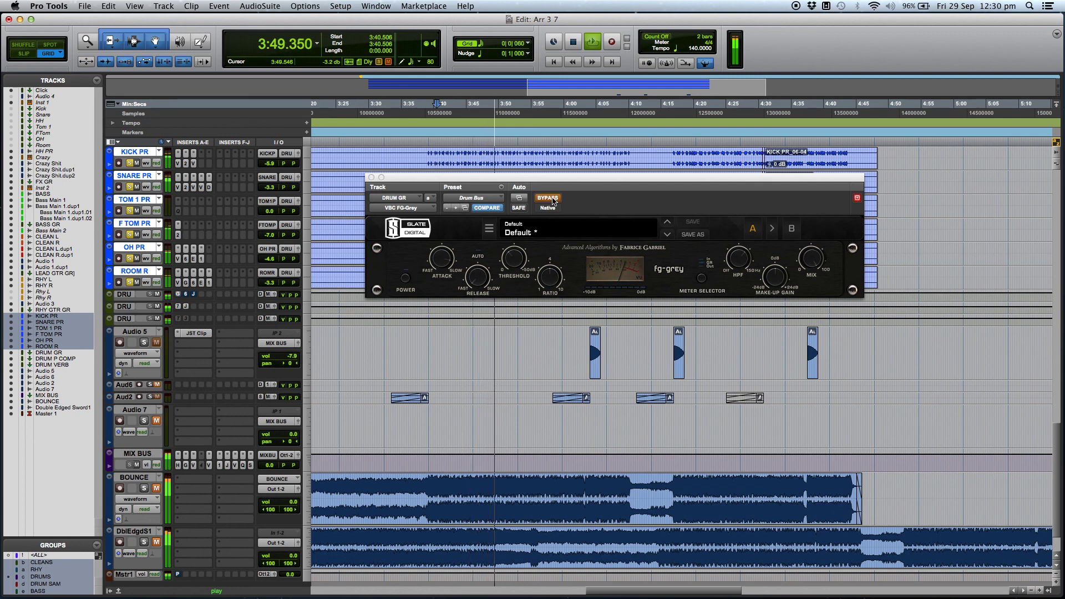
pyautogui.click(549, 199)
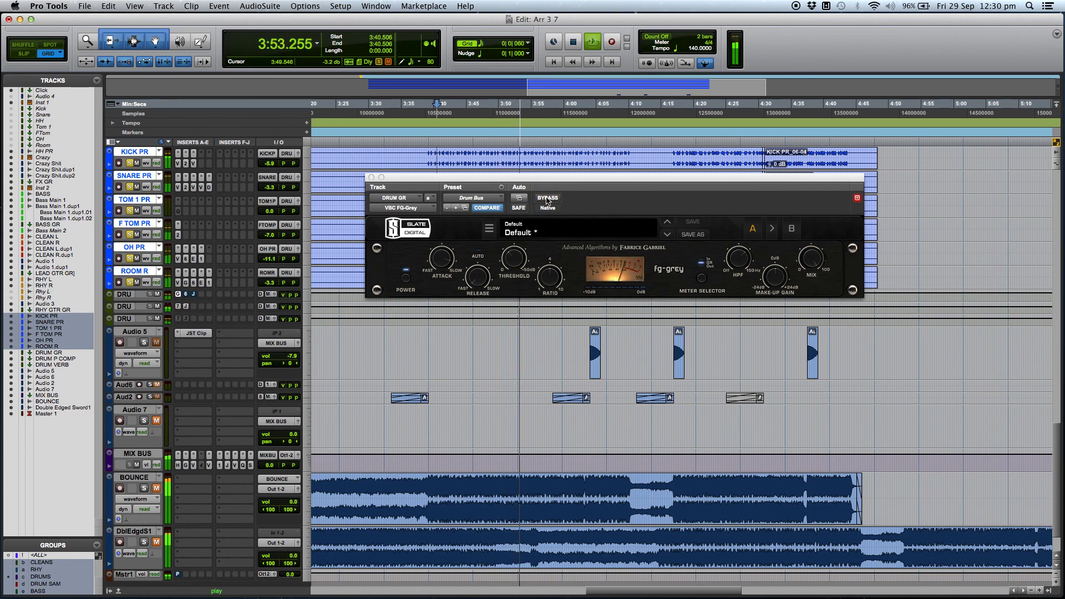
pyautogui.press('space')
pyautogui.click(371, 177)
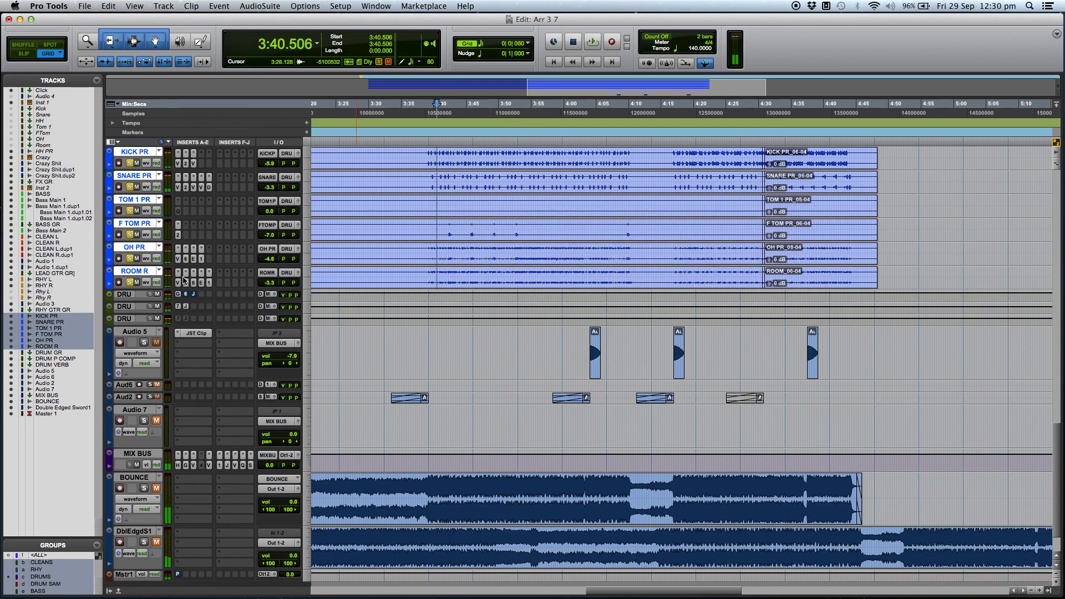
# Step: Open REQ 6 on DRUM GR, audition band 3 with its gain raised to 11.5 during playback, undo the boost, and close it
pyautogui.click(187, 294)
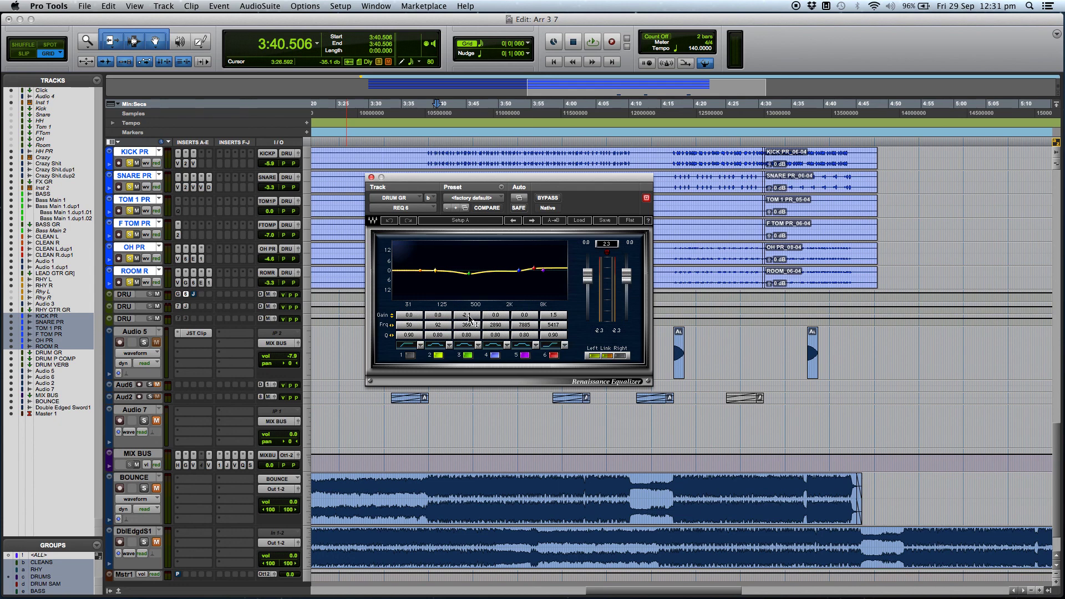
pyautogui.press('space')
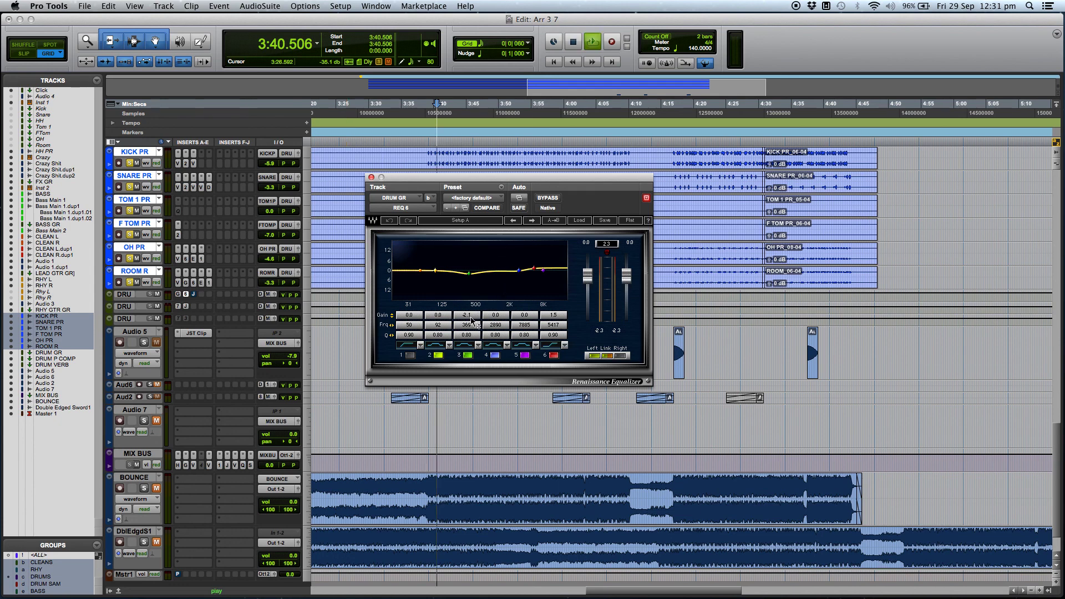
pyautogui.moveTo(466, 315); pyautogui.dragTo(466, 276)
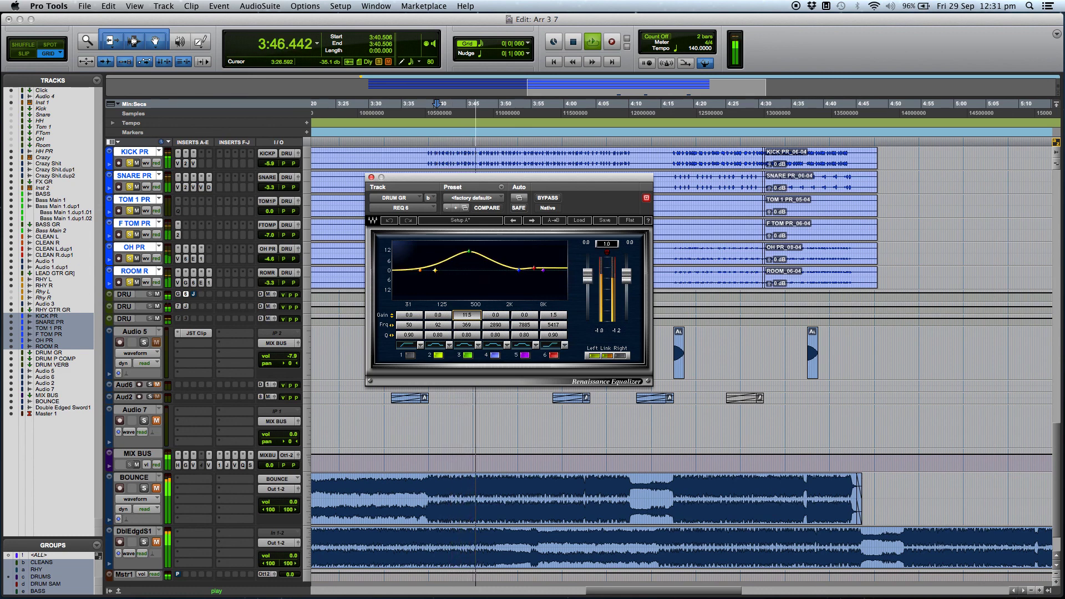
pyautogui.click(390, 220)
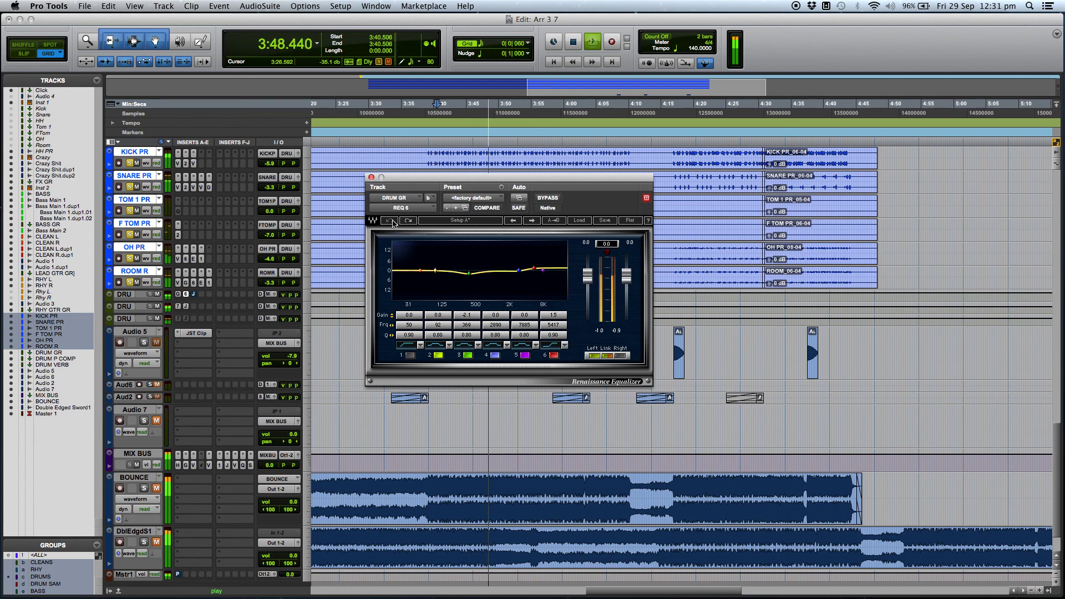
pyautogui.press('space')
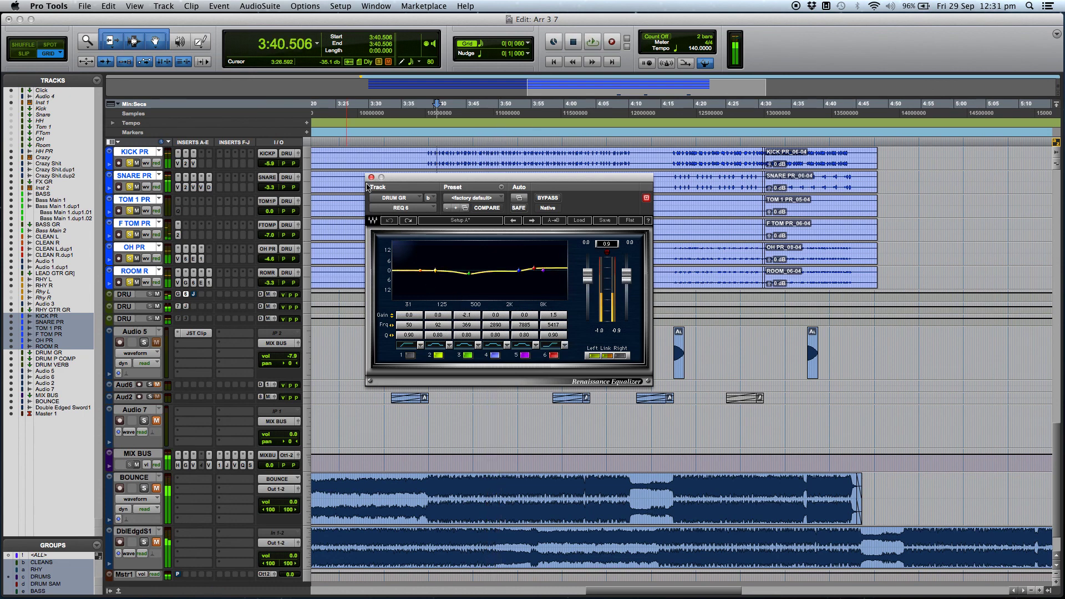
pyautogui.click(371, 177)
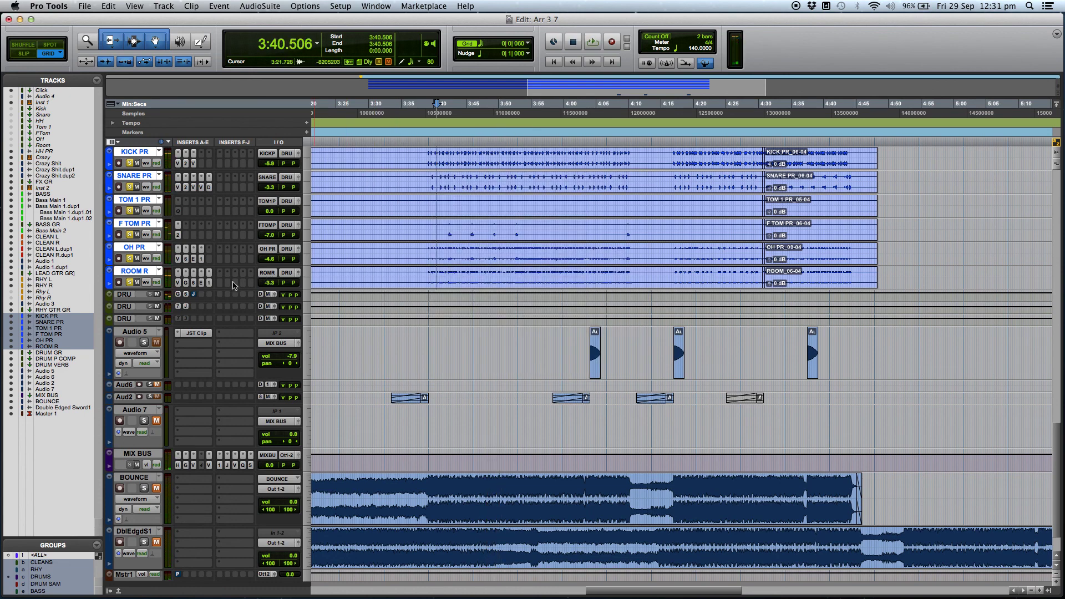
# Step: Open JST Clip on DRUM GR, compare the clipper bypassed and active during playback, leave it active, and close it
pyautogui.click(194, 295)
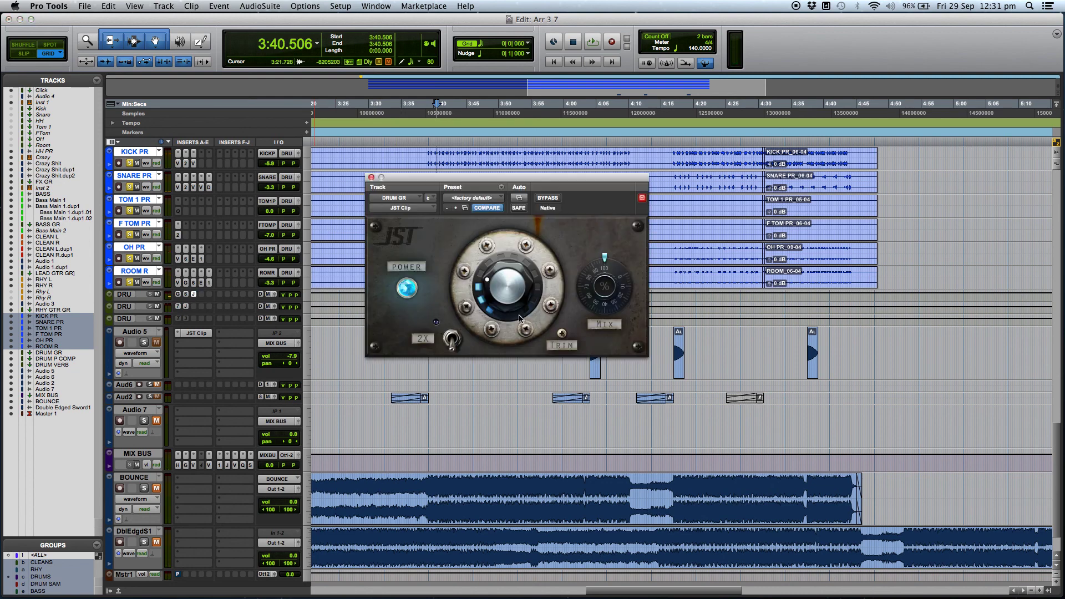
pyautogui.moveTo(564, 185); pyautogui.dragTo(561, 188)
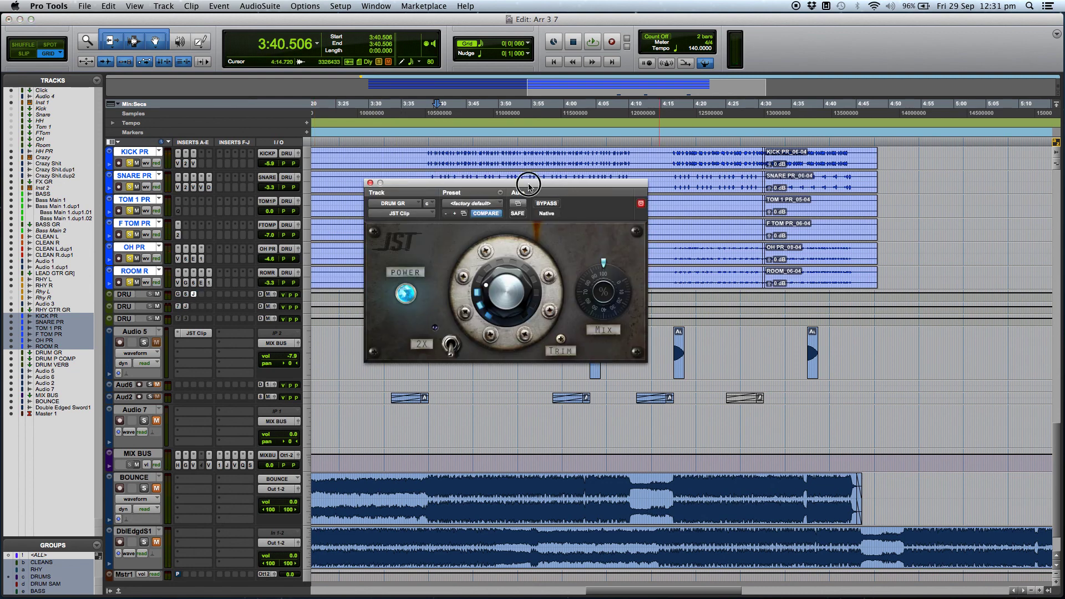
pyautogui.moveTo(527, 184); pyautogui.dragTo(526, 194)
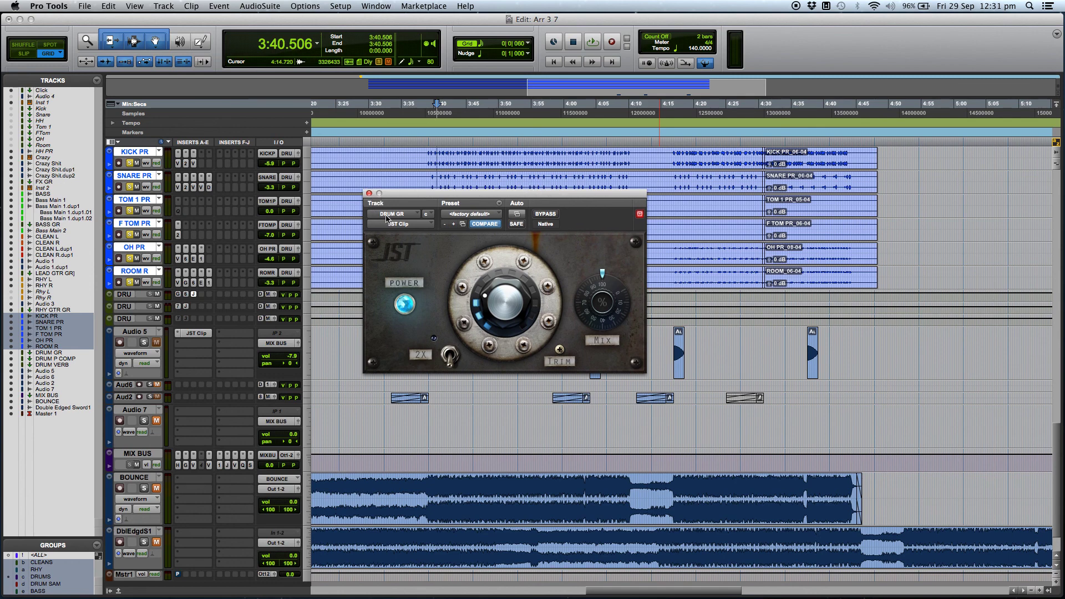
pyautogui.press('space')
pyautogui.click(545, 214)
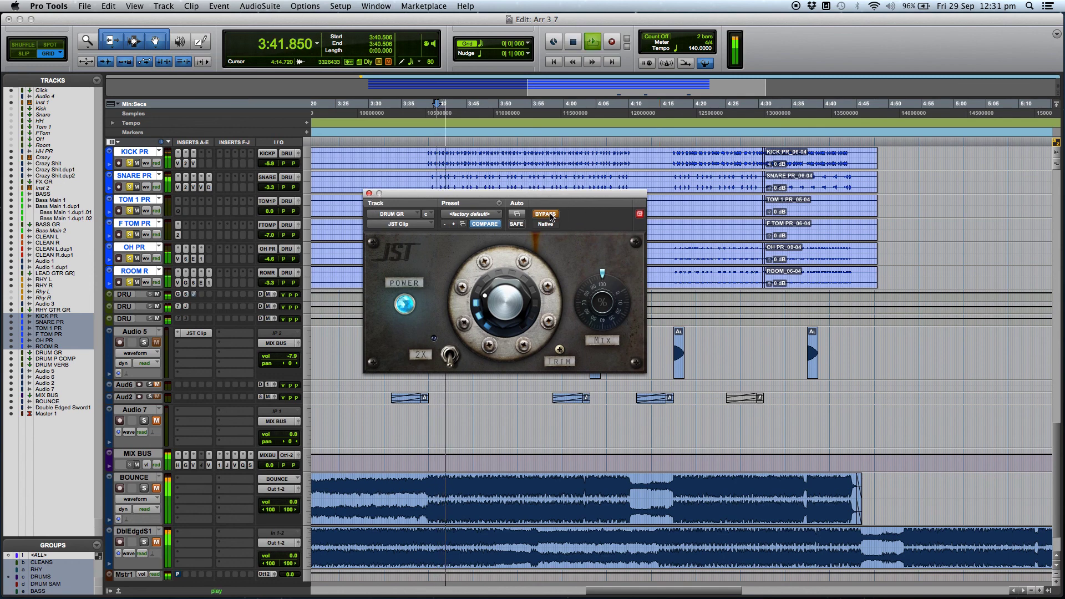
pyautogui.click(551, 216)
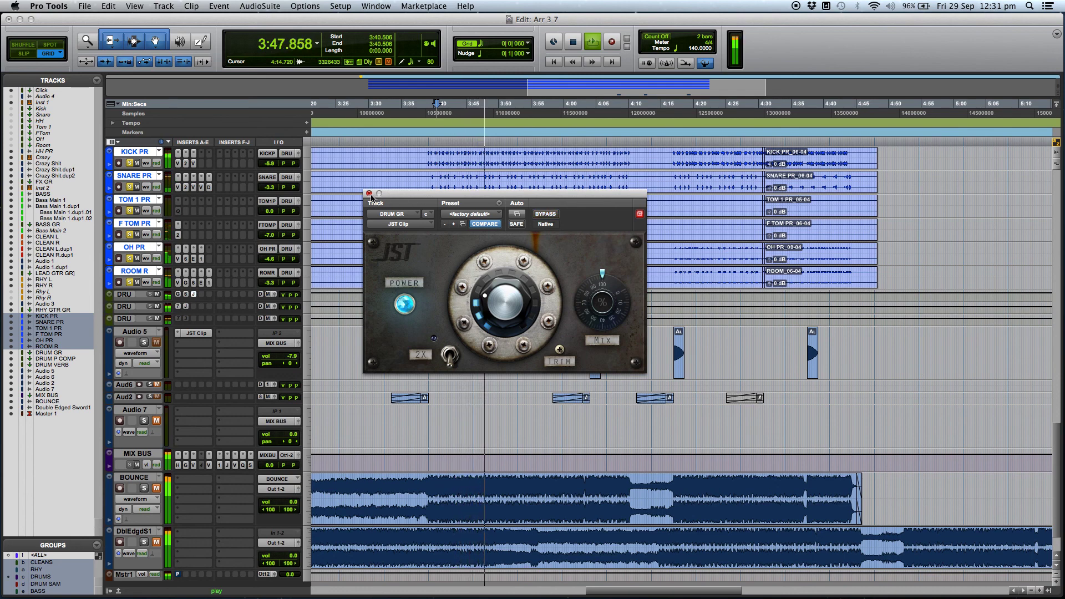
pyautogui.press('space')
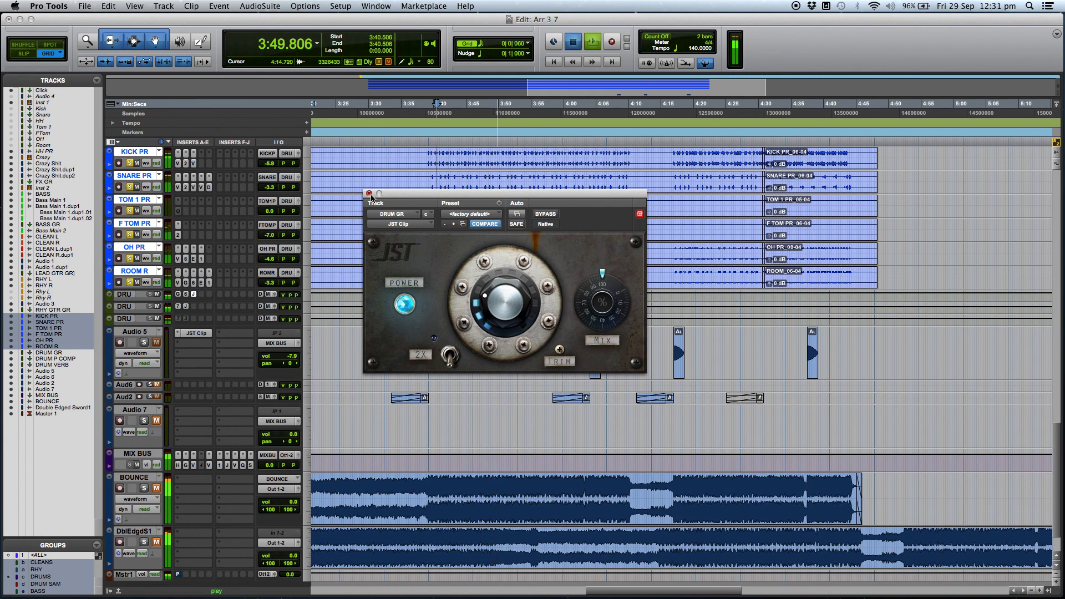
pyautogui.click(369, 194)
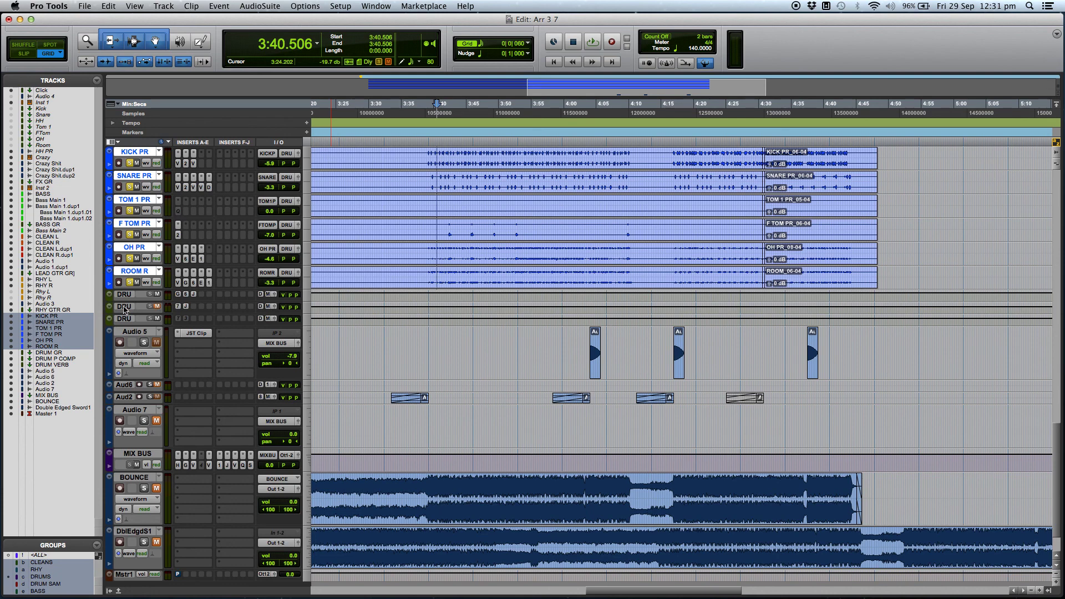
# Step: Open JST Clip on the DRUM P COMP track to examine its settings, and close it
pyautogui.click(185, 295)
pyautogui.click(184, 295)
pyautogui.click(185, 306)
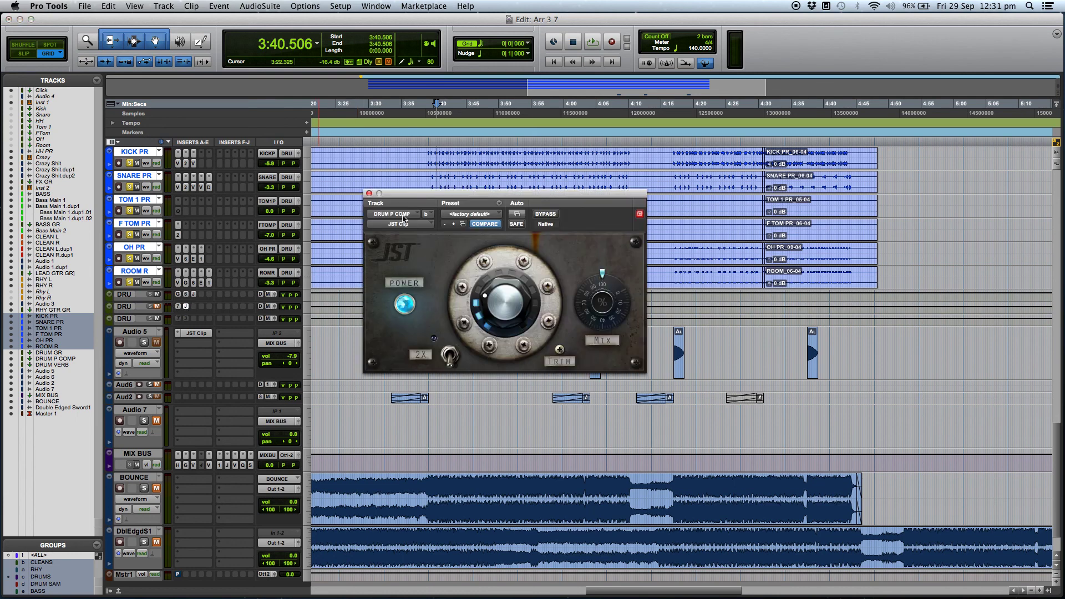
pyautogui.click(369, 193)
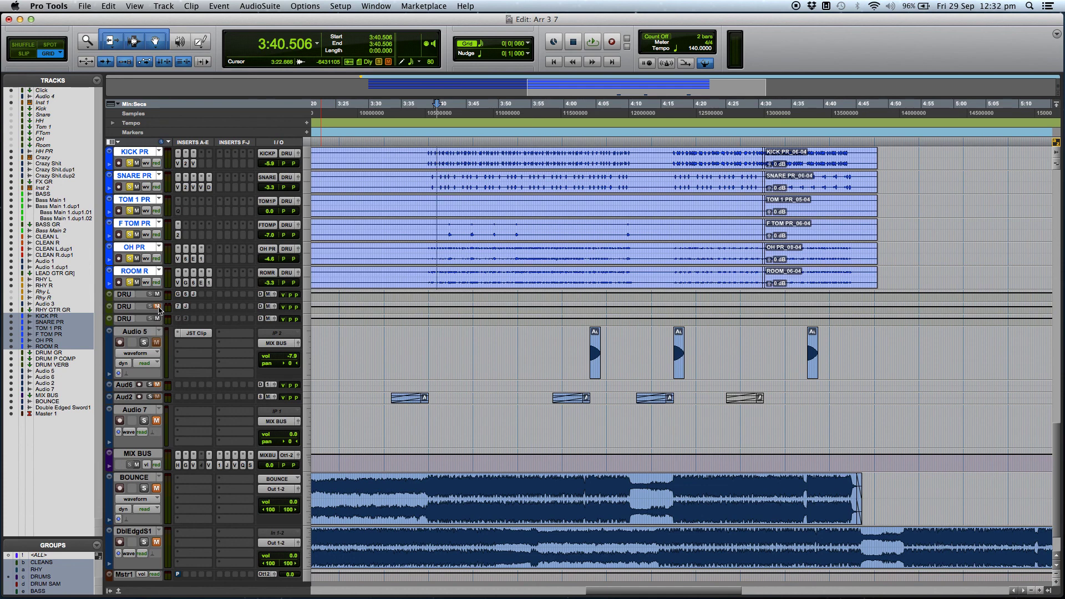
# Step: Play the soloed drums with DRUM P COMP muted, unmute it during playback to compare, and stop playback
pyautogui.press('space')
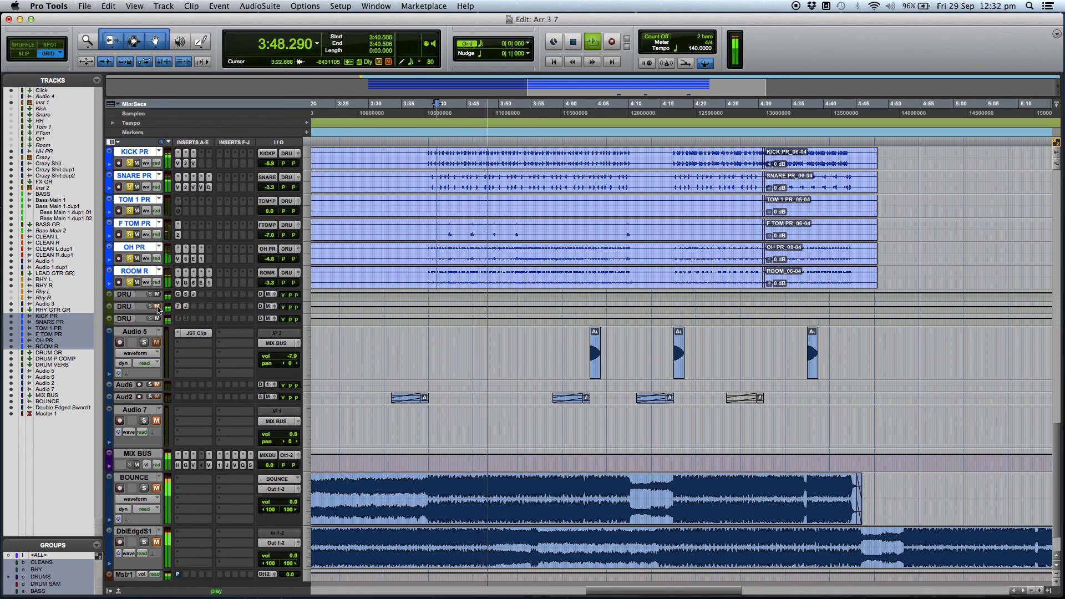
pyautogui.click(157, 308)
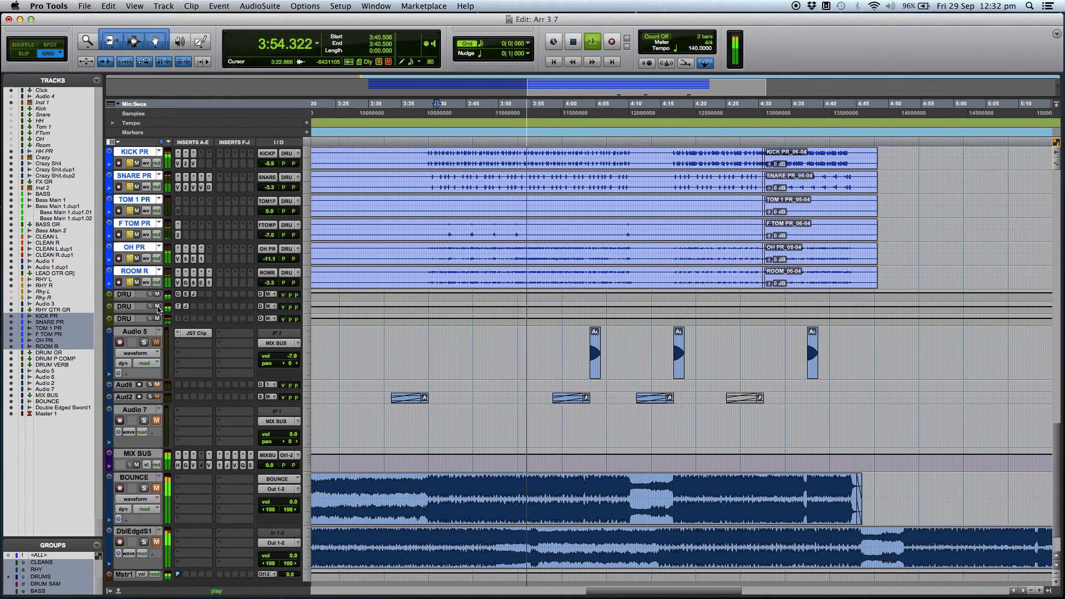
pyautogui.press('space')
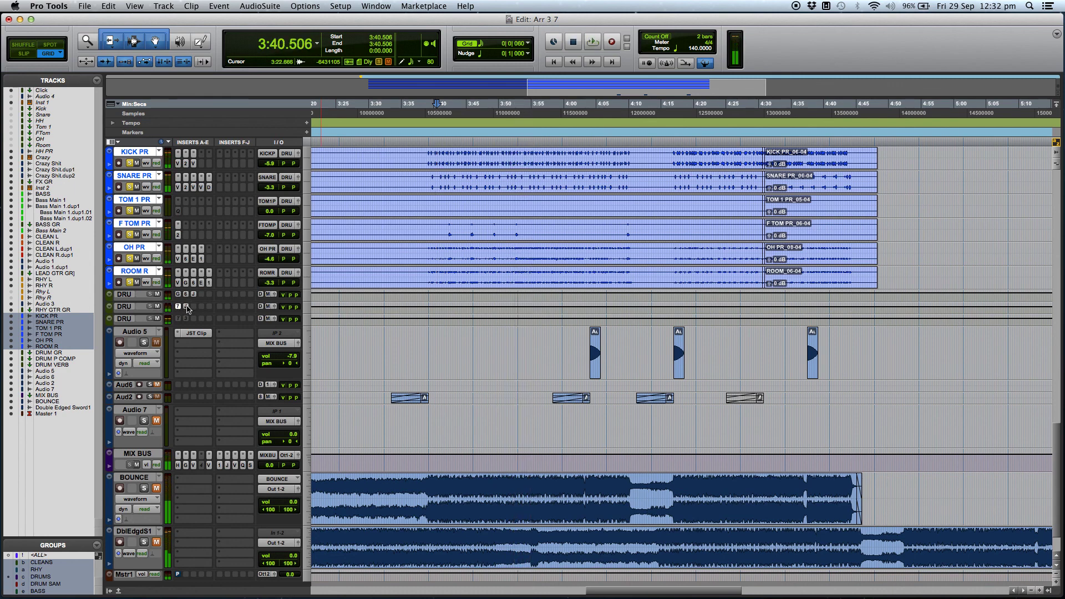
# Step: Examine the VC 76 compressor and the JST Clip insert on DRUM P COMP, closing each after viewing
pyautogui.click(187, 307)
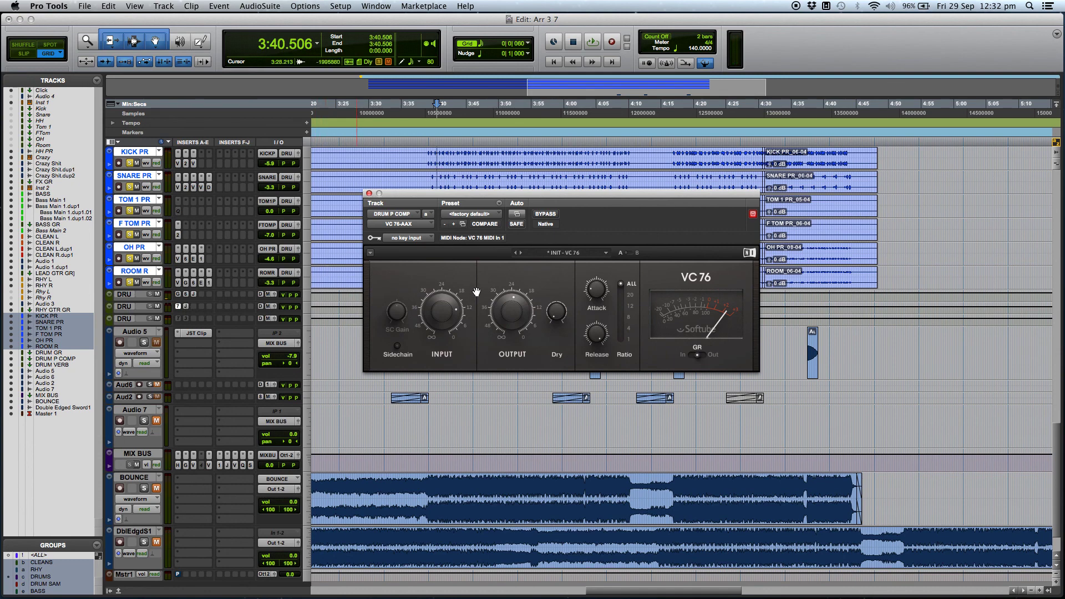
pyautogui.moveTo(449, 327)
pyautogui.click(370, 193)
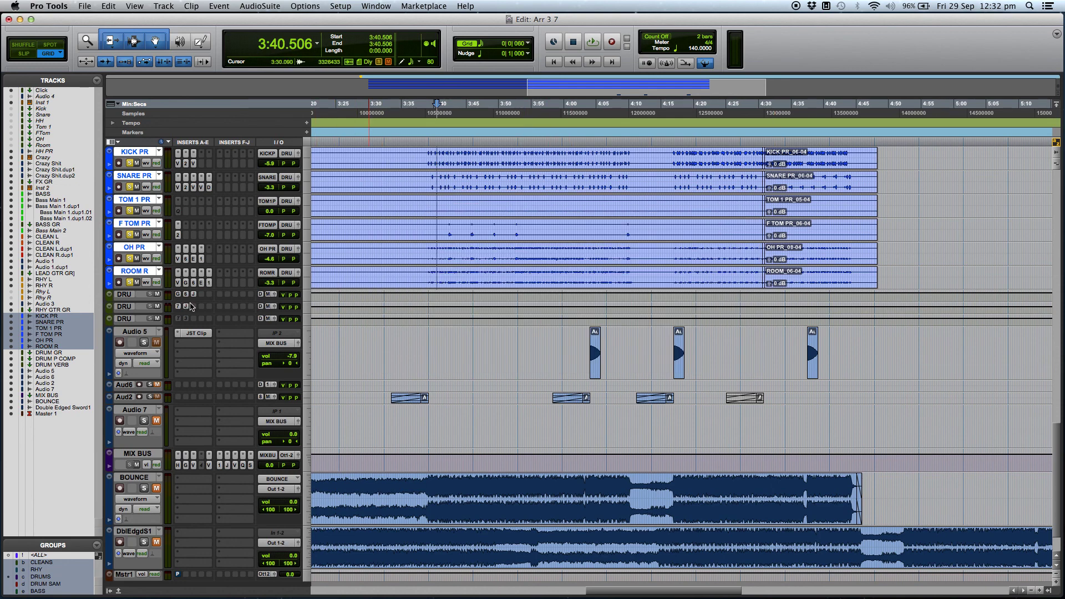
pyautogui.click(186, 306)
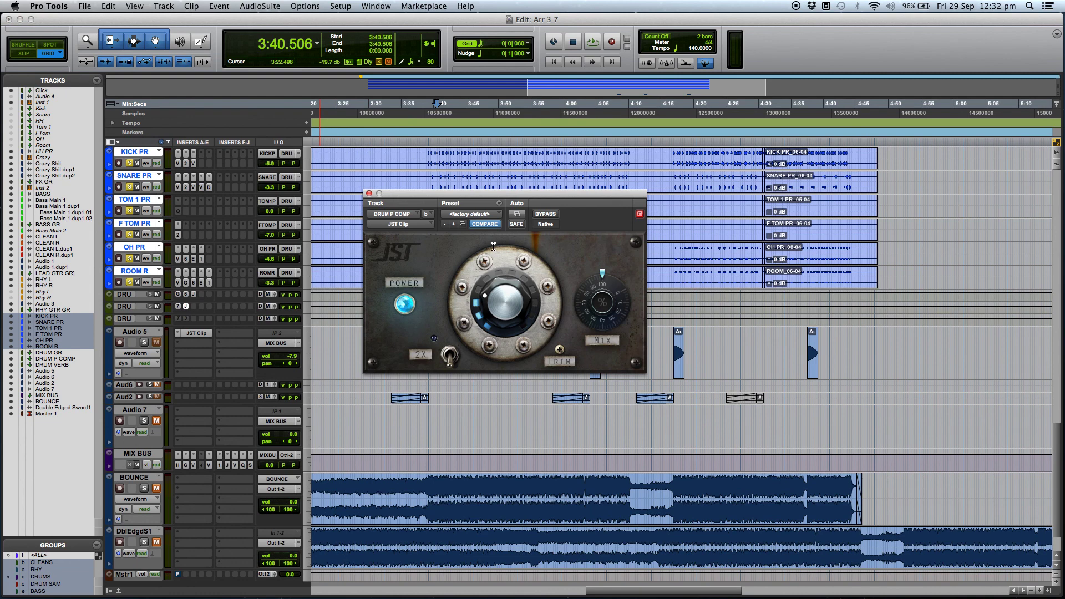
pyautogui.click(370, 193)
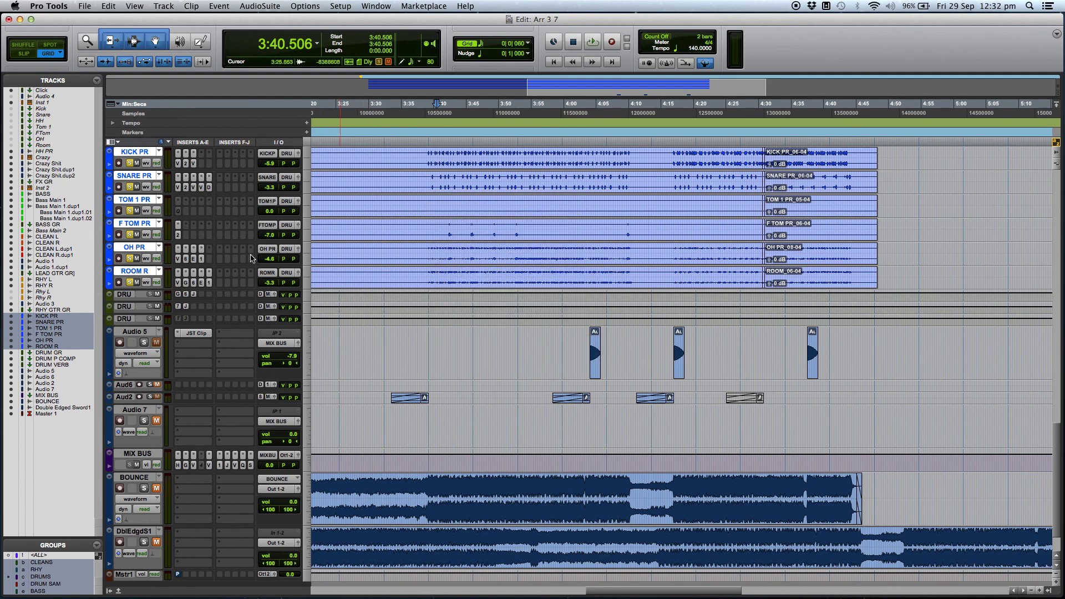